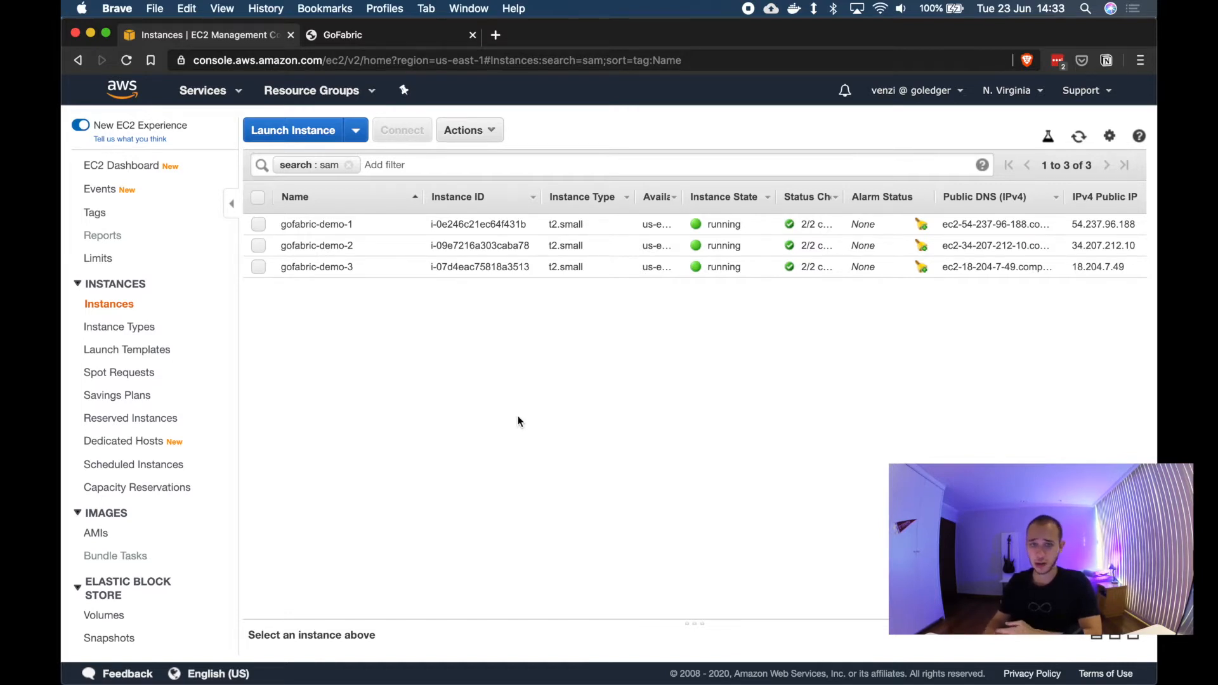
Step: Switch to the GoFabric tab and start a new chaincode template from the template manager
{"action": "left_click", "coordinate": [353, 40]}
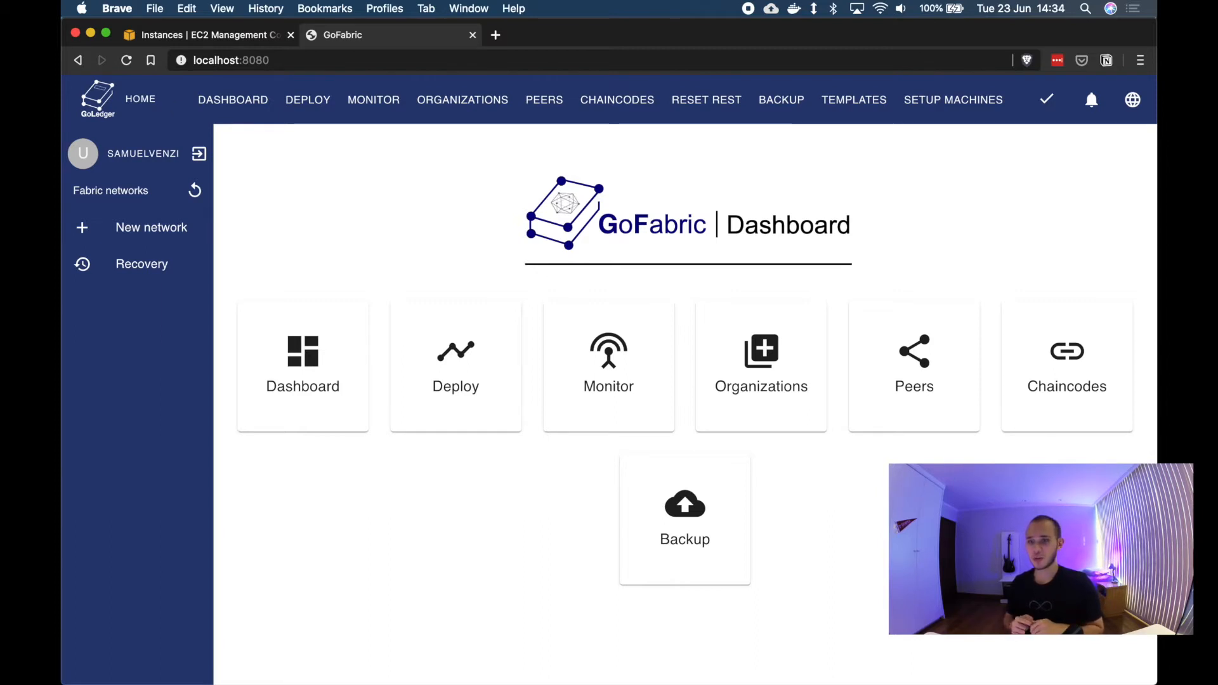
{"action": "left_click", "coordinate": [855, 101]}
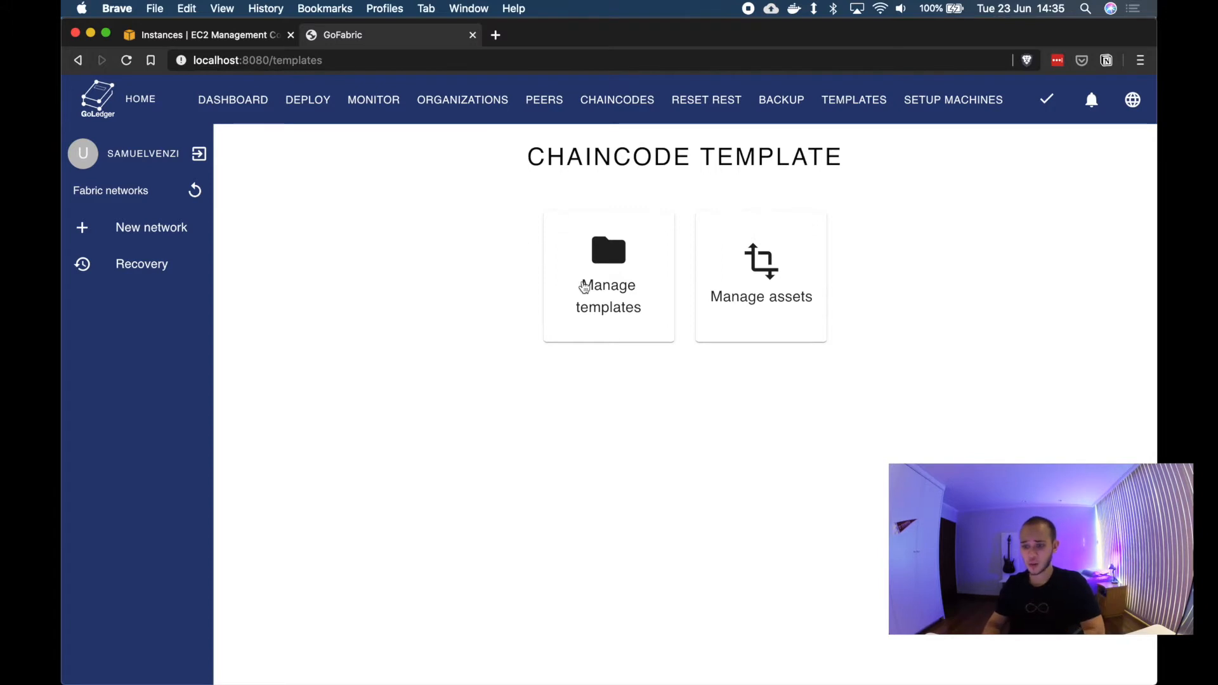
{"action": "left_click", "coordinate": [638, 309]}
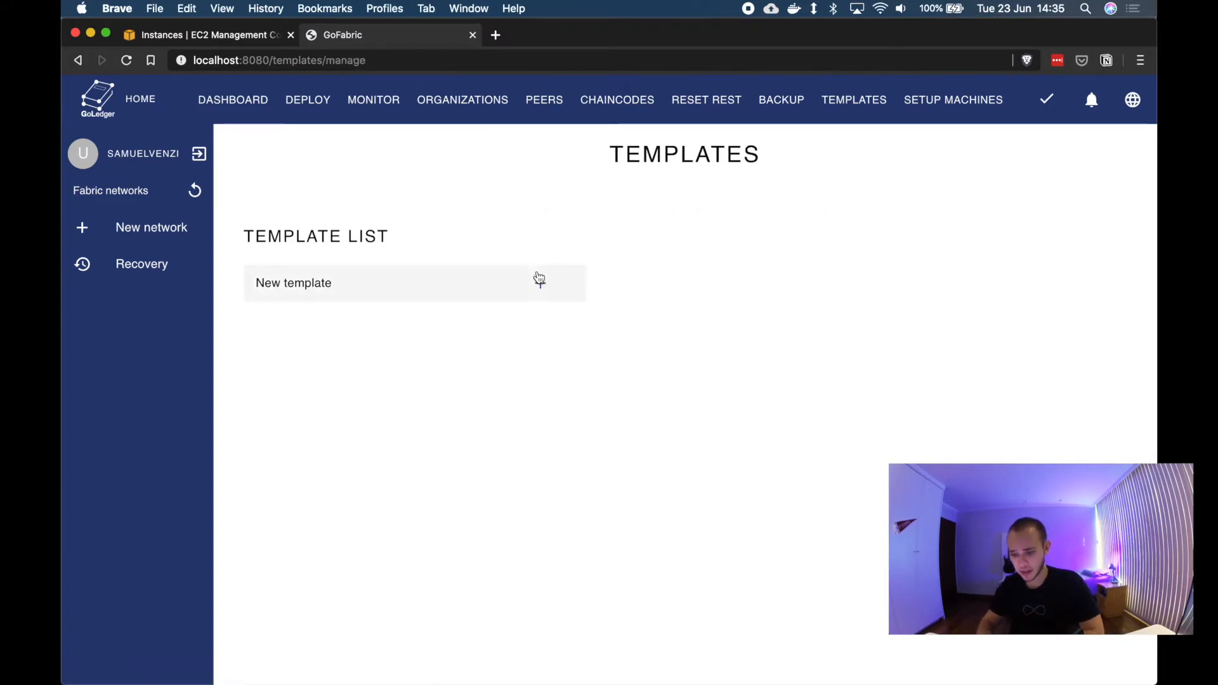
{"action": "left_click", "coordinate": [538, 282]}
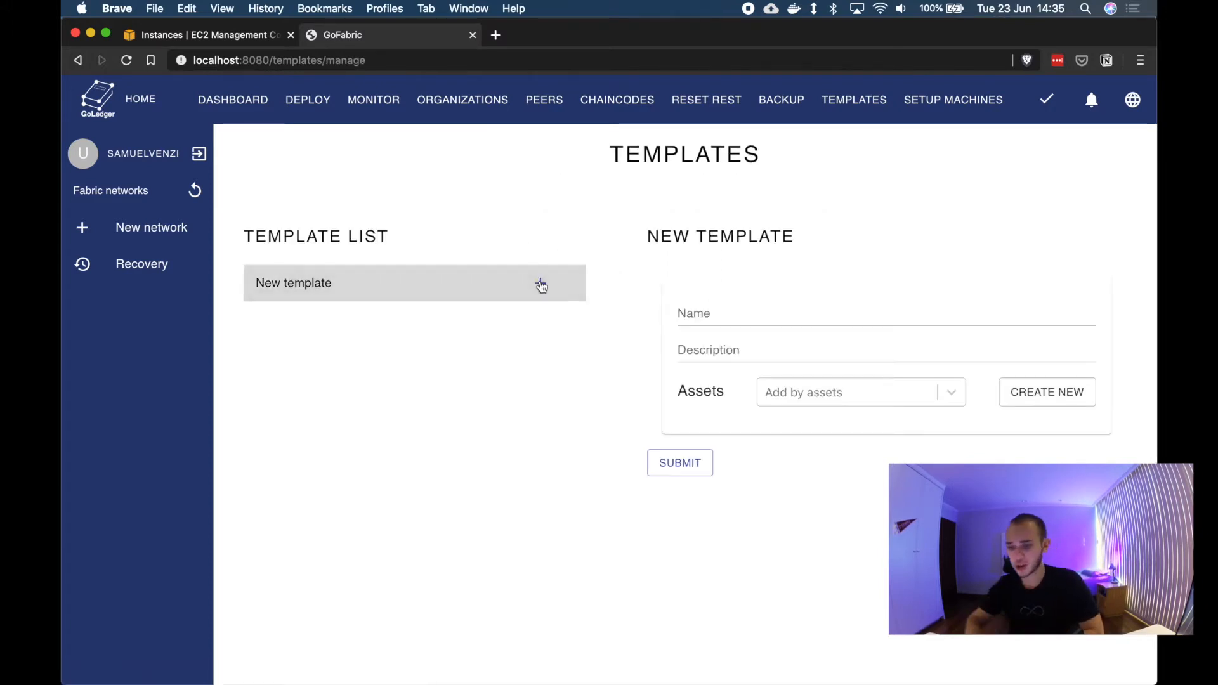
Step: Name the template immunoTemplate and give it the description Track vaccines and pacients
{"action": "left_click", "coordinate": [705, 321]}
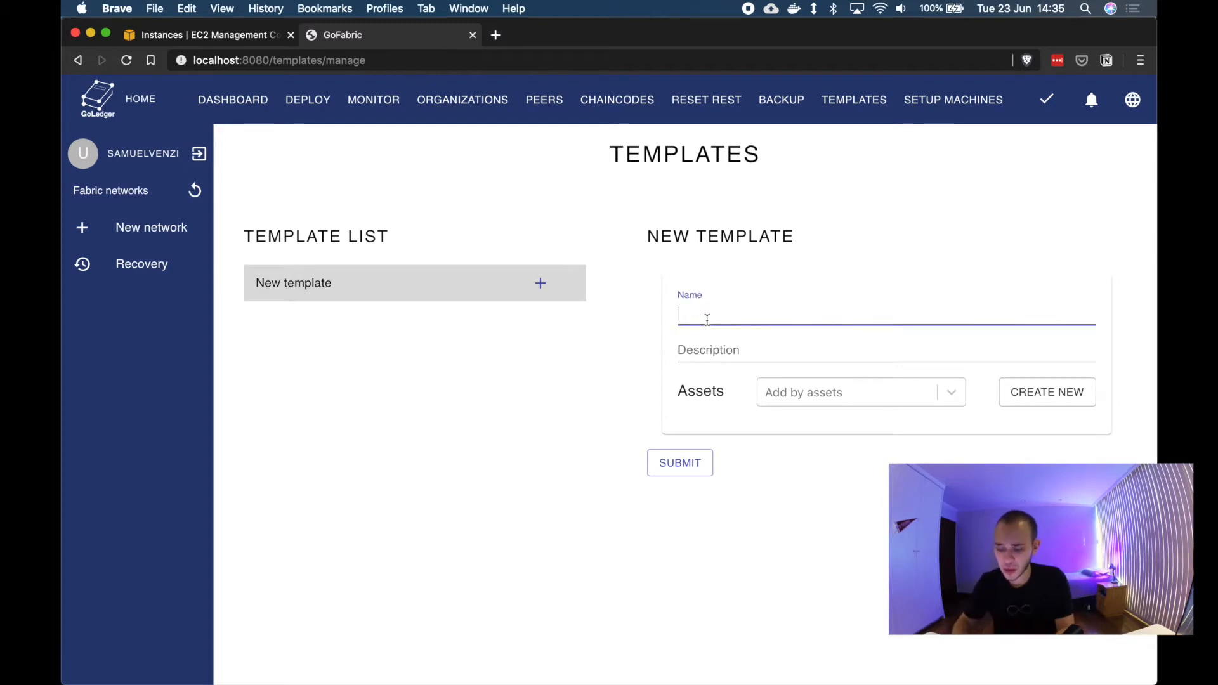
{"action": "type", "text": "immunoTemplate"}
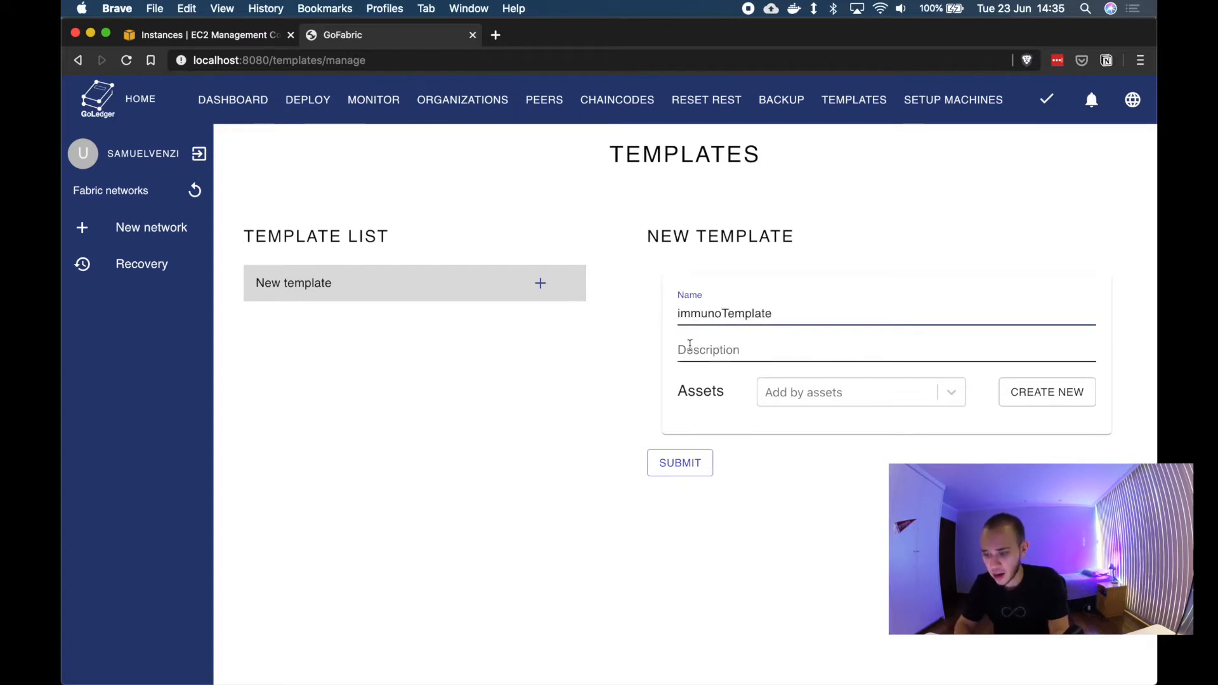
{"action": "left_click", "coordinate": [691, 346]}
{"action": "type", "text": "Tra"}
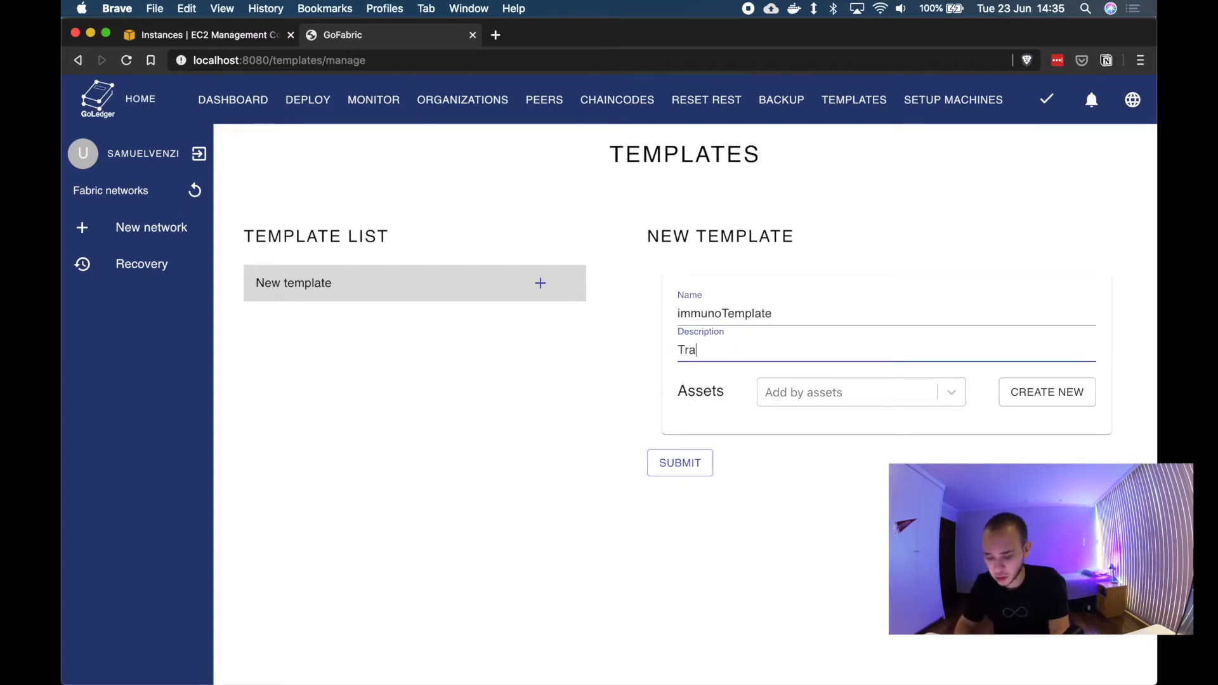
{"action": "type", "text": "ck"}
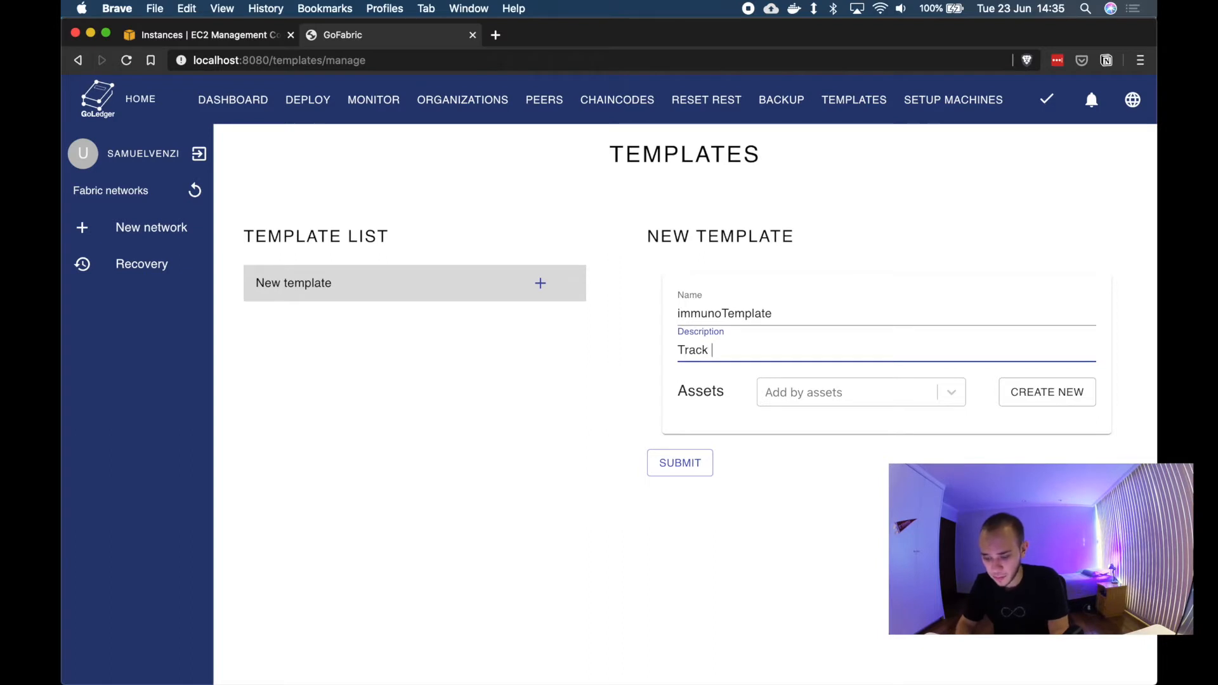
{"action": "type", "text": " vaccines and pacients"}
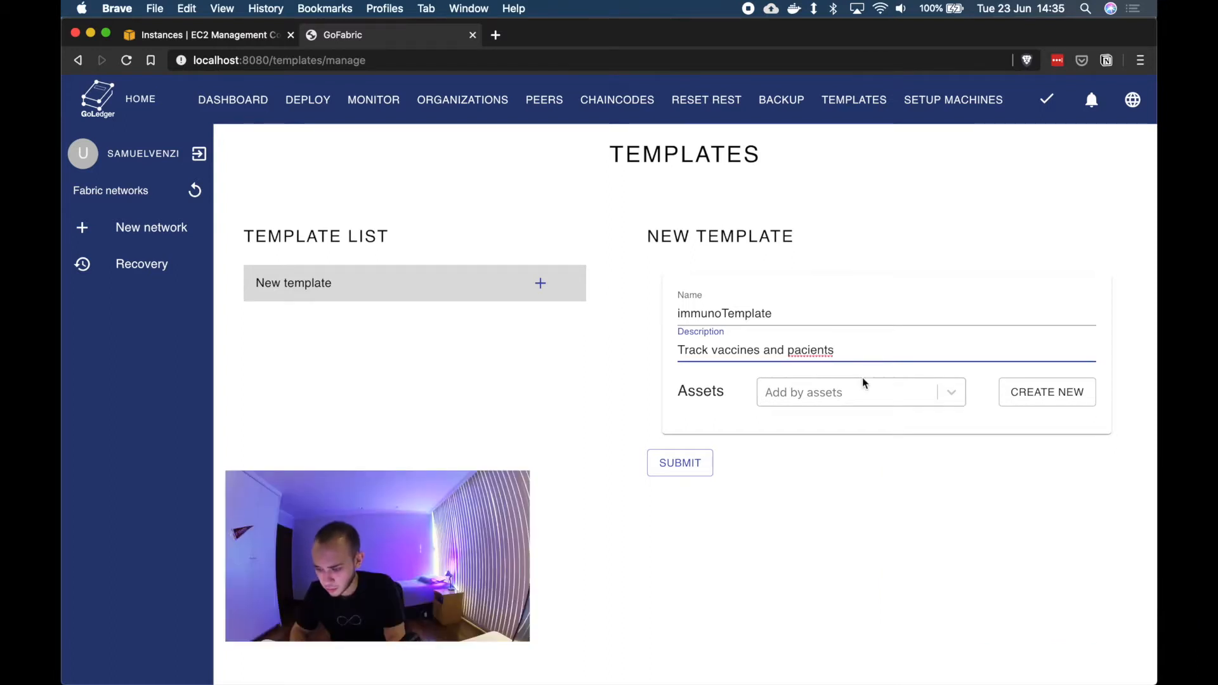
Step: Create a new asset with the label Vaccine and the name vaccine
{"action": "left_click", "coordinate": [930, 432]}
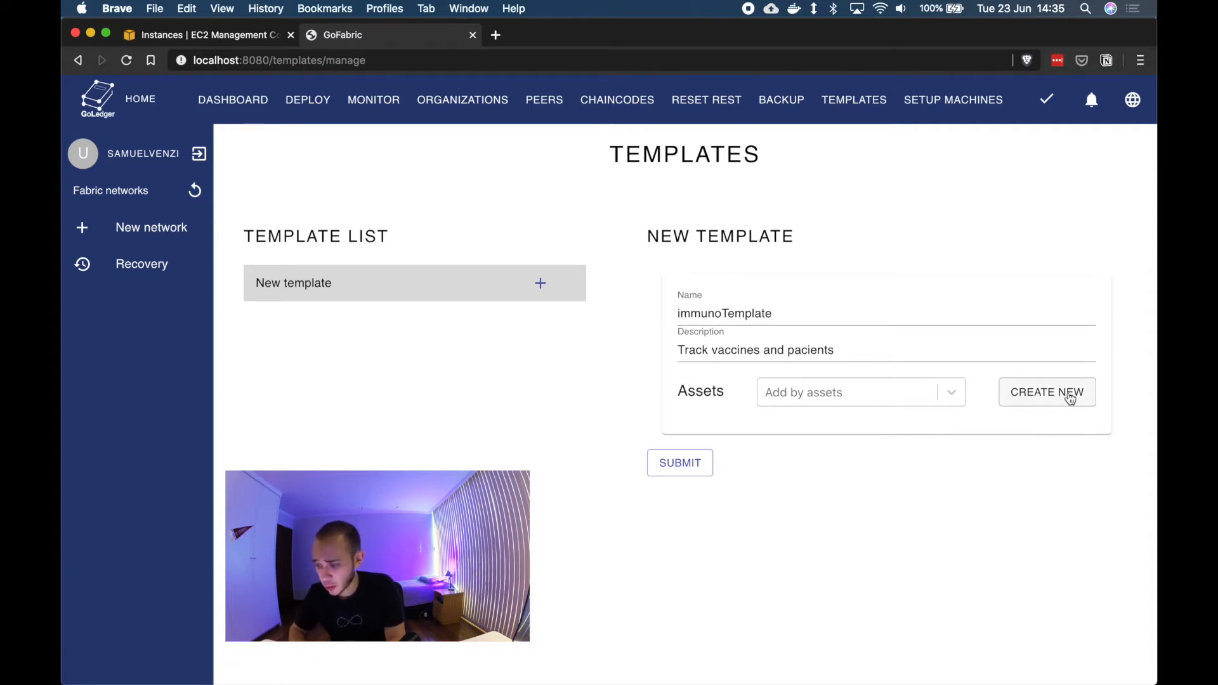
{"action": "left_click", "coordinate": [1070, 396]}
{"action": "left_click", "coordinate": [724, 443]}
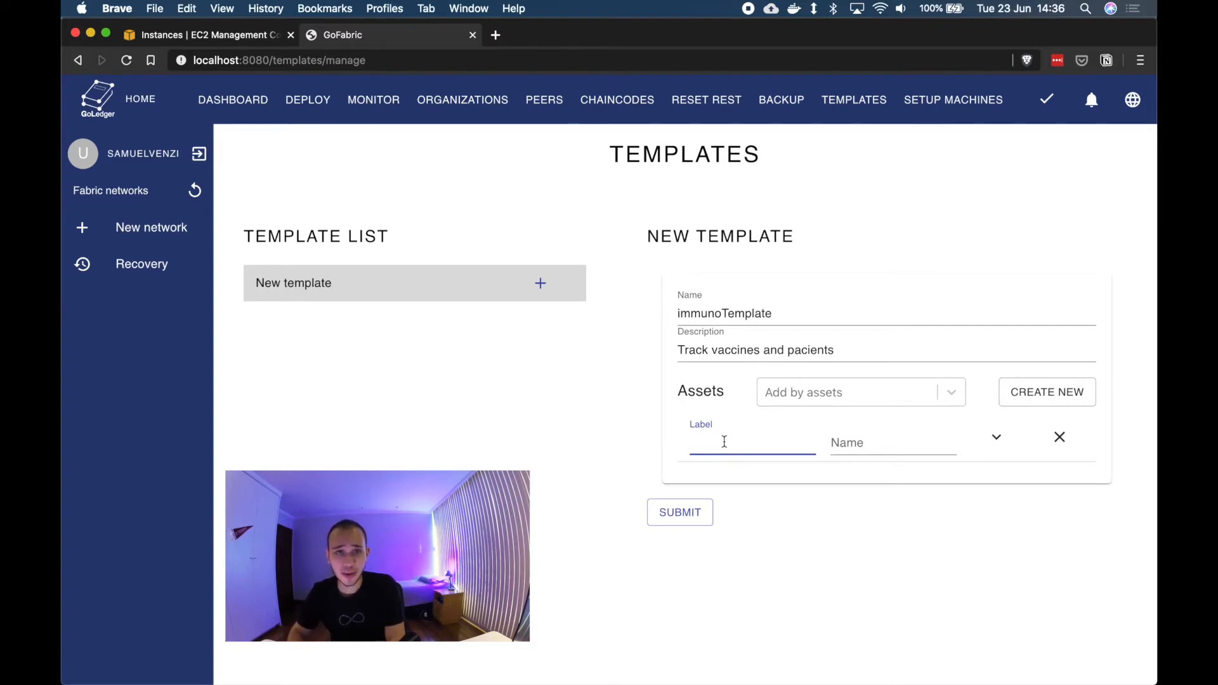
{"action": "type", "text": "Vaccine"}
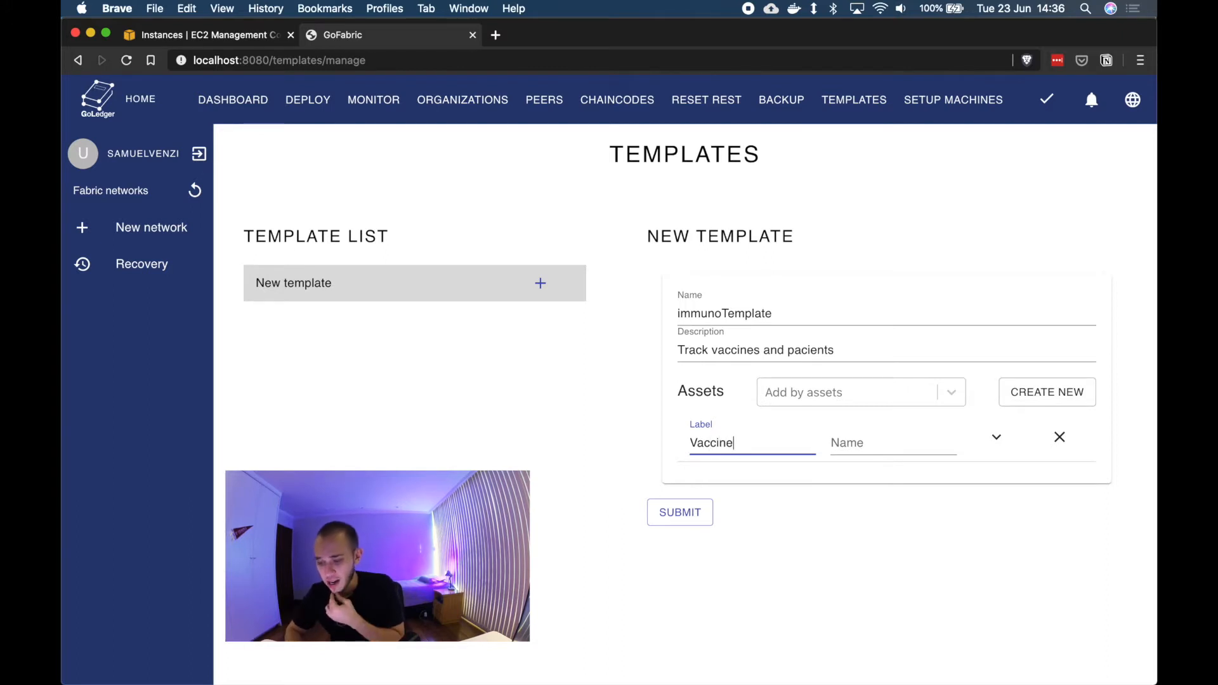
{"action": "key", "text": "Tab"}
{"action": "type", "text": "vaccon"}
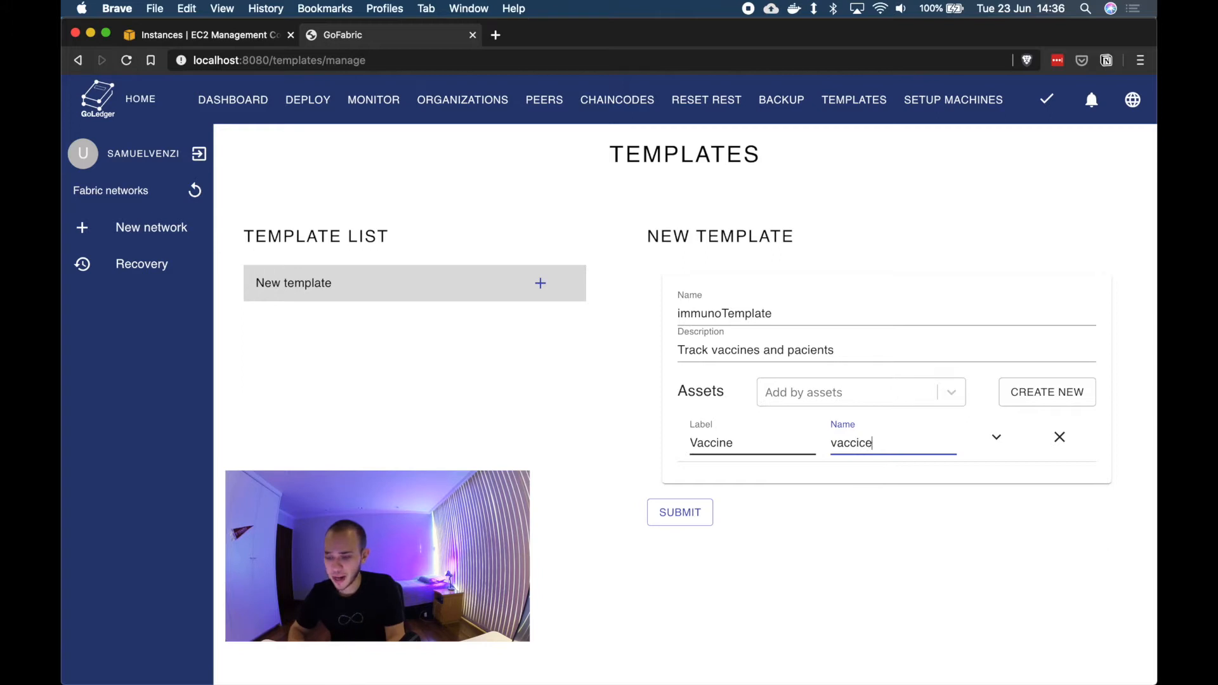
{"action": "key", "text": "BackSpace"}
{"action": "key", "text": "BackSpace"}
{"action": "type", "text": "ne"}
Step: Add a field to the Vaccine asset labelled Vaccine, tag vaccine, String type, marked as key and required
{"action": "left_click", "coordinate": [997, 438]}
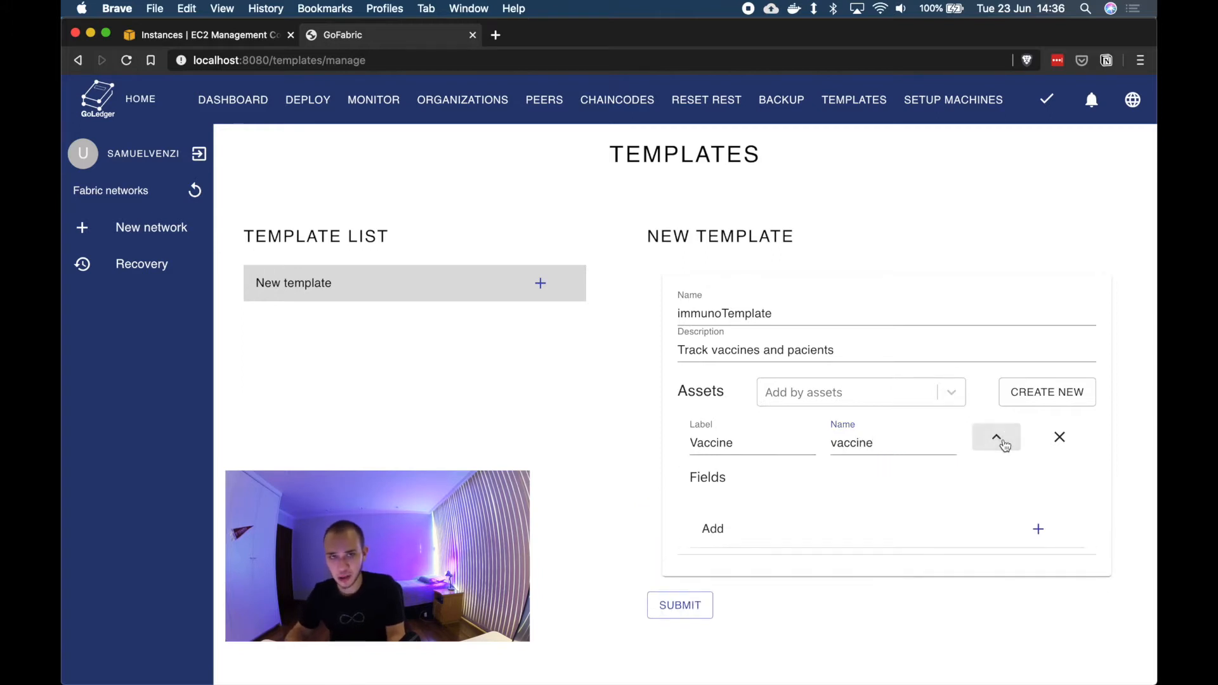
{"action": "left_click", "coordinate": [744, 527]}
{"action": "scroll", "coordinate": [749, 526], "scroll_direction": "down", "scroll_amount": 2}
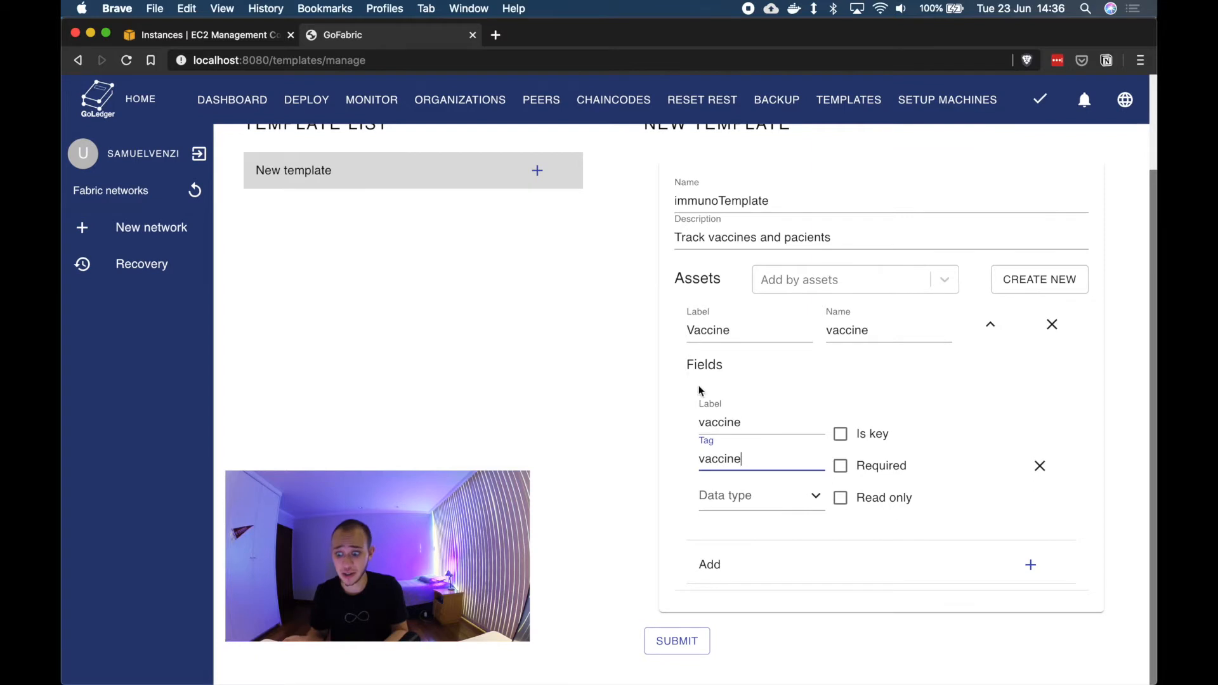
{"action": "left_click", "coordinate": [704, 420]}
{"action": "key", "text": "BackSpace"}
{"action": "type", "text": "Vaccine"}
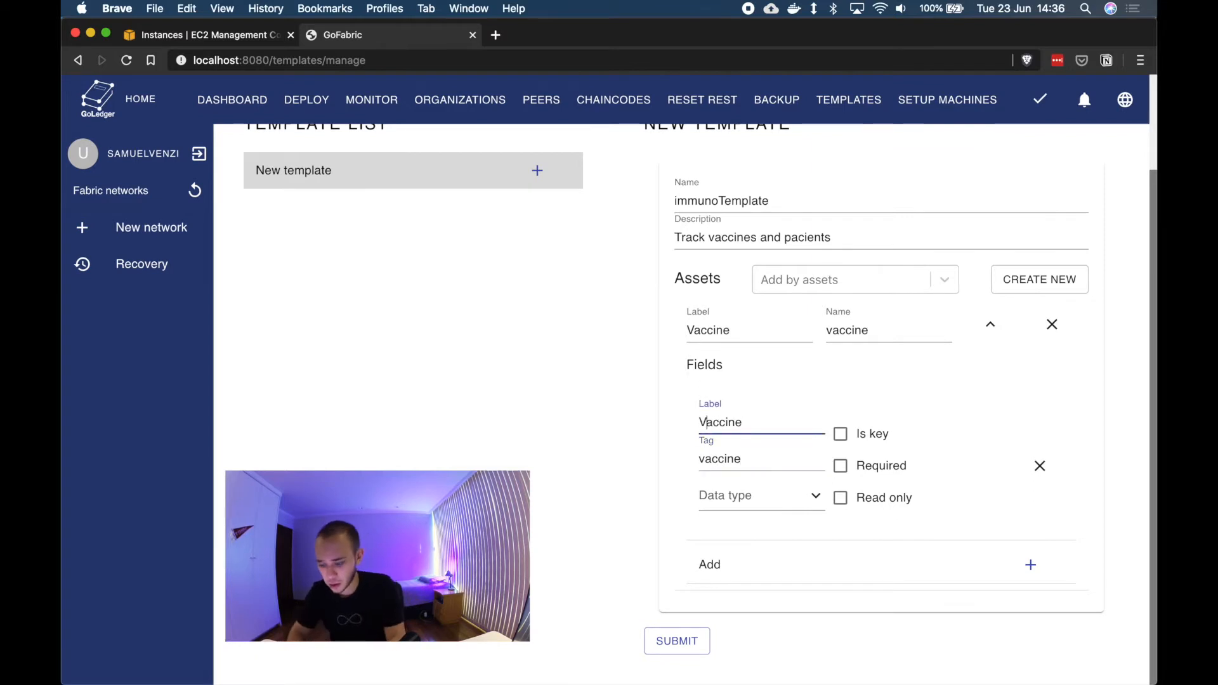
{"action": "left_click", "coordinate": [840, 434]}
{"action": "left_click", "coordinate": [842, 466]}
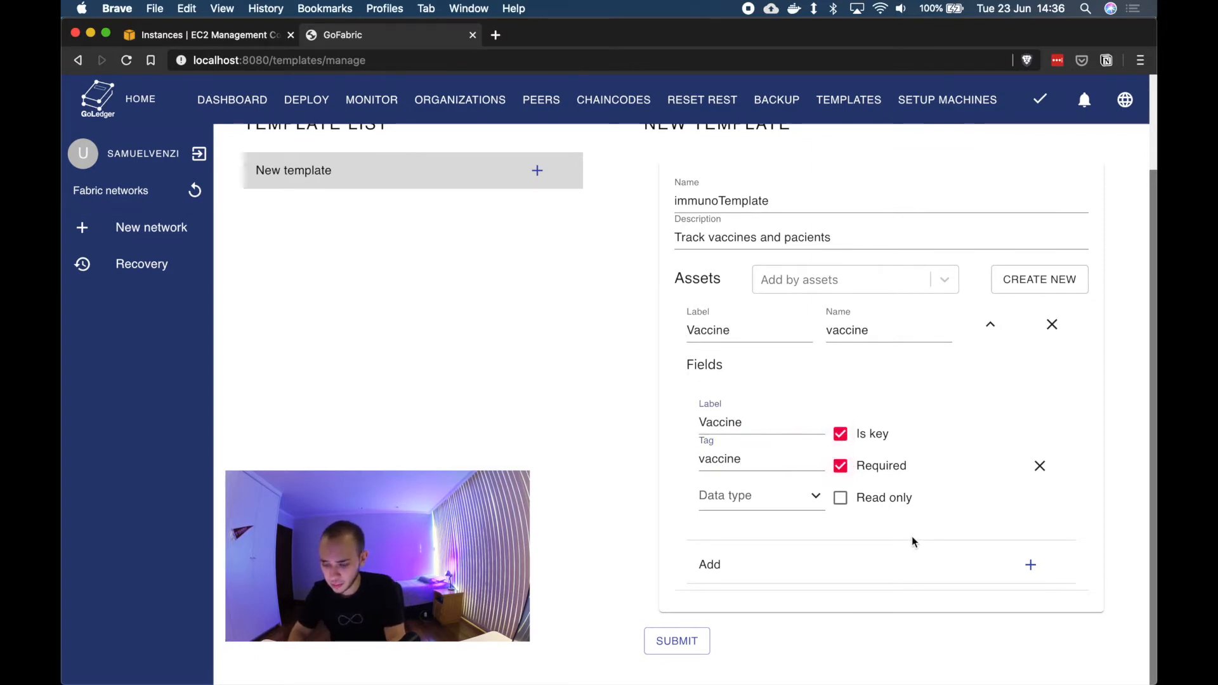
{"action": "left_click", "coordinate": [804, 501]}
{"action": "left_click", "coordinate": [770, 512]}
Step: Add a second field to the Vaccine asset labelled Description with tag description and String type
{"action": "left_click", "coordinate": [853, 564]}
{"action": "scroll", "coordinate": [852, 565], "scroll_direction": "down", "scroll_amount": 3}
{"action": "left_click", "coordinate": [747, 424]}
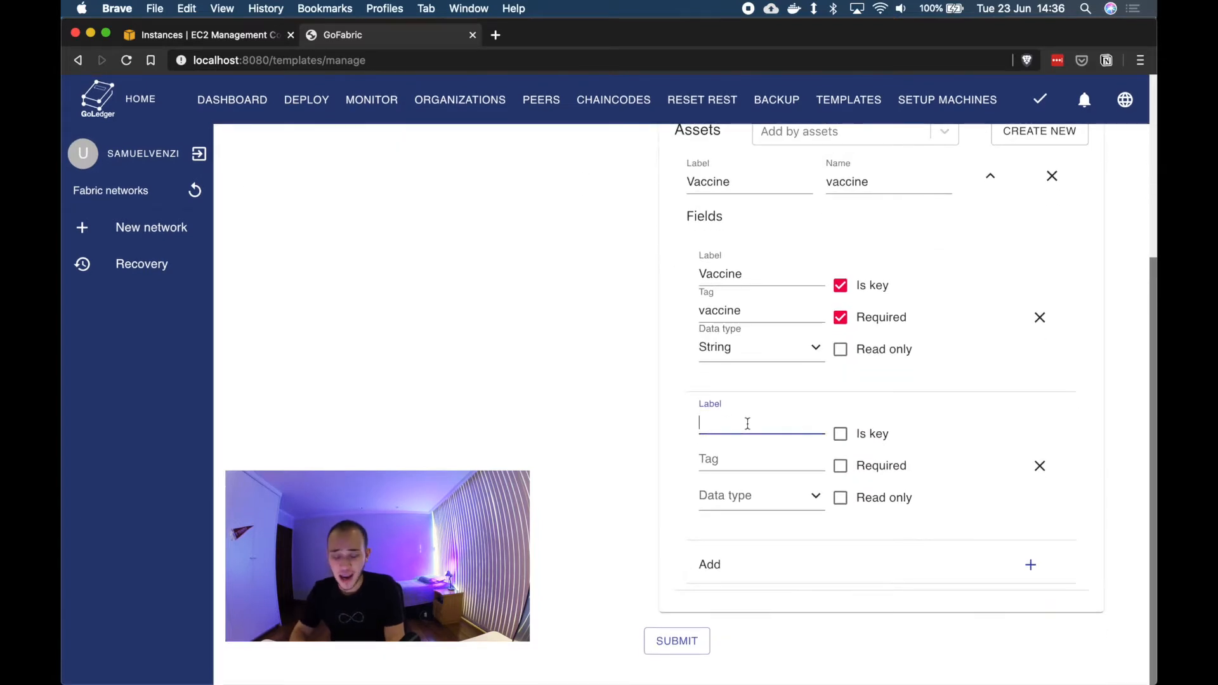
{"action": "type", "text": "Descript"}
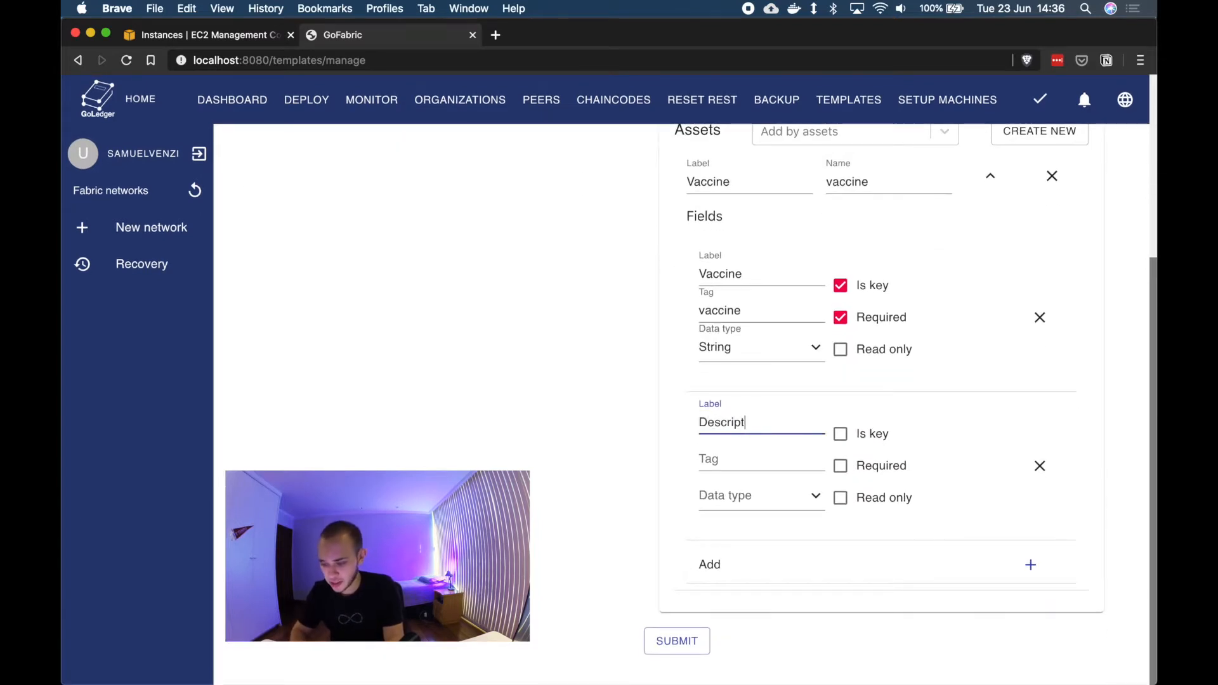
{"action": "type", "text": "ion"}
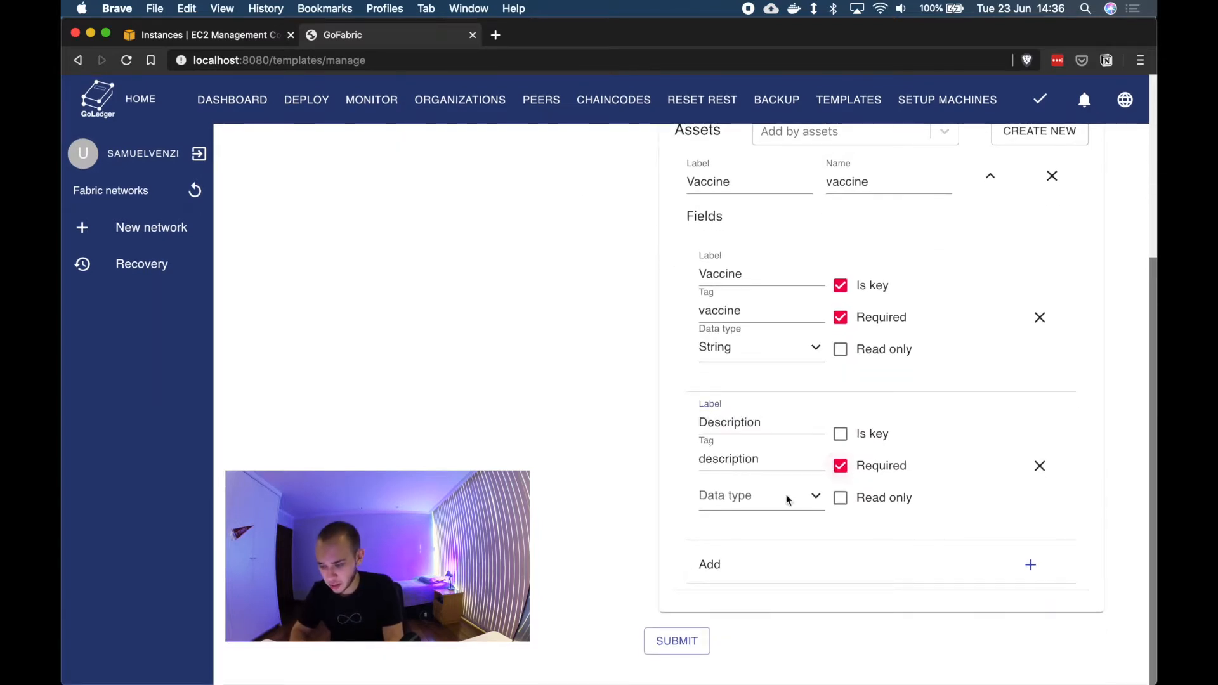
{"action": "left_click", "coordinate": [789, 499]}
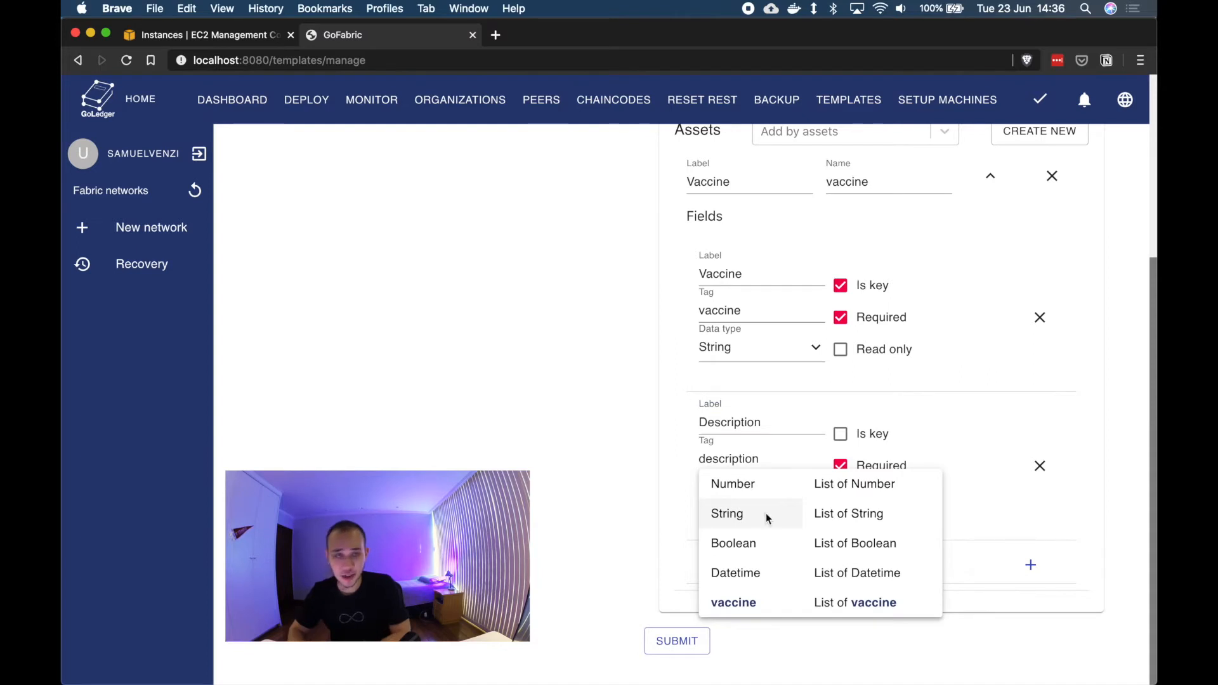
{"action": "left_click", "coordinate": [768, 518]}
Step: Collapse the Vaccine asset and create a second asset labelled Vaccine lot with the name vaccineLot
{"action": "scroll", "coordinate": [888, 381], "scroll_direction": "up", "scroll_amount": 3}
{"action": "left_click", "coordinate": [997, 312]}
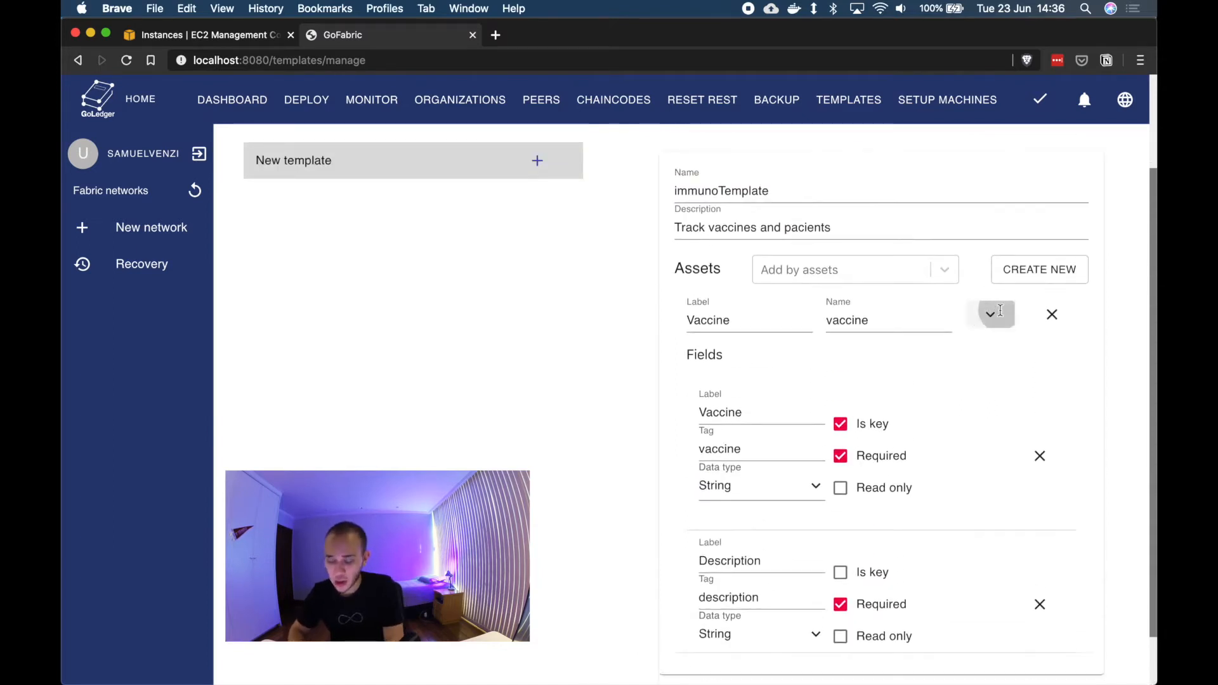
{"action": "left_click", "coordinate": [1023, 401]}
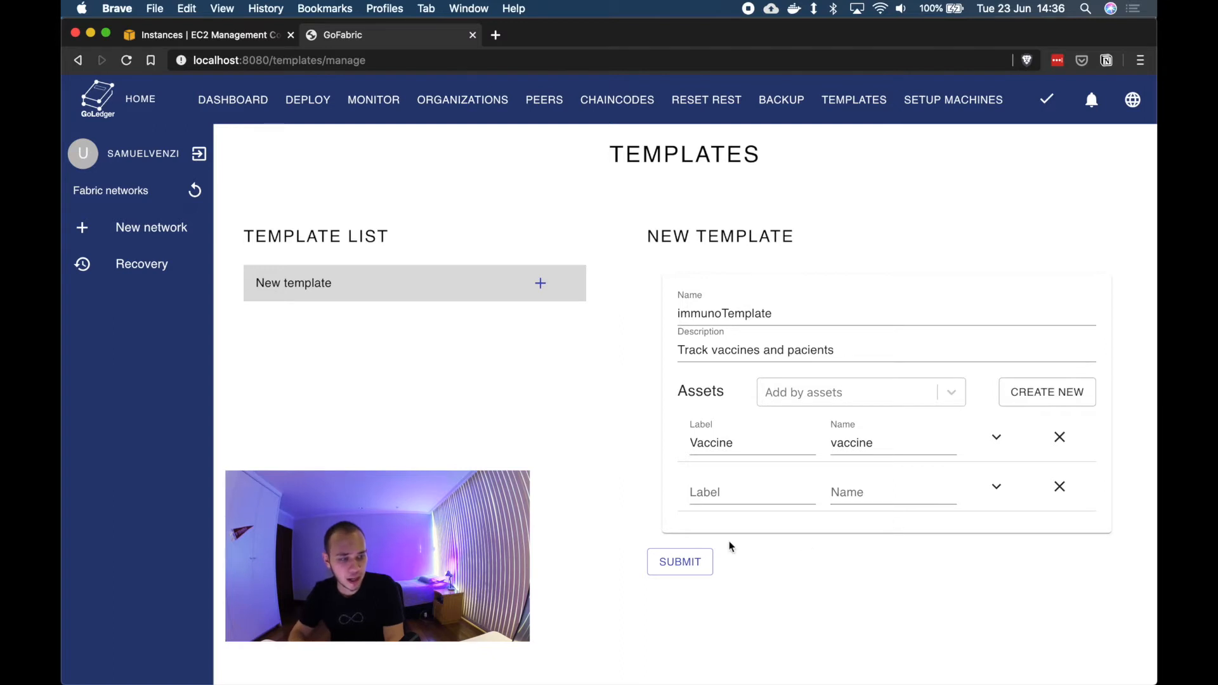
{"action": "left_click", "coordinate": [721, 483]}
{"action": "type", "text": "Vaccine lot"}
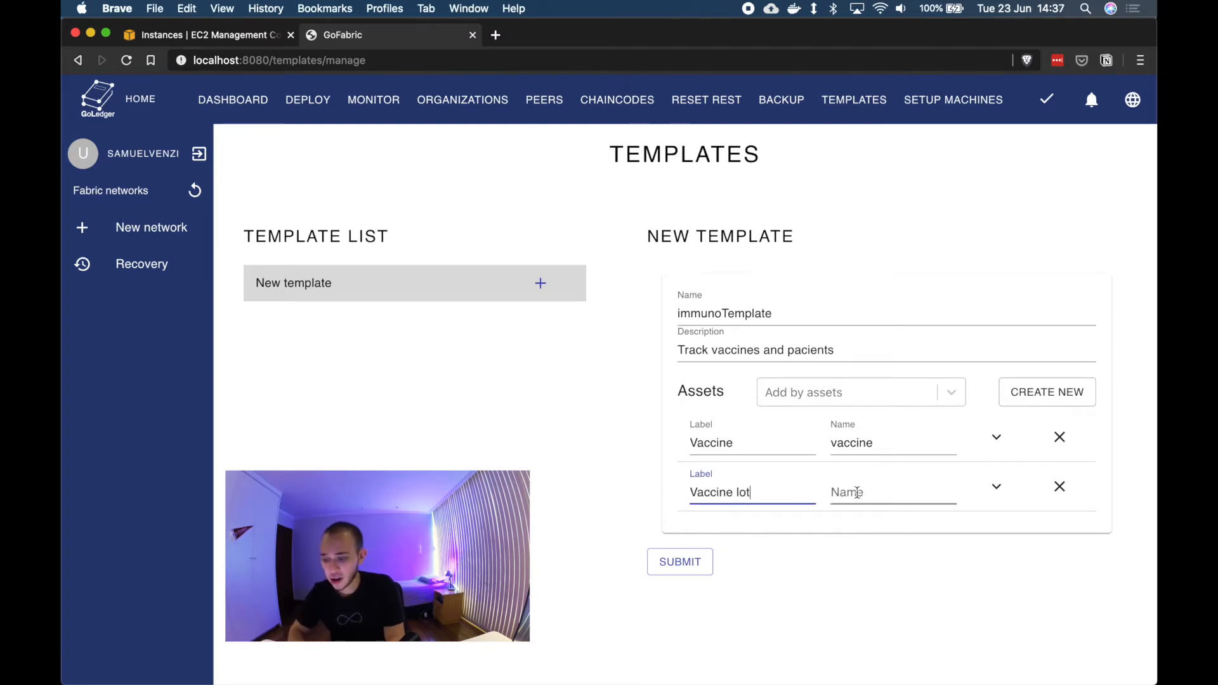
{"action": "left_click", "coordinate": [889, 488]}
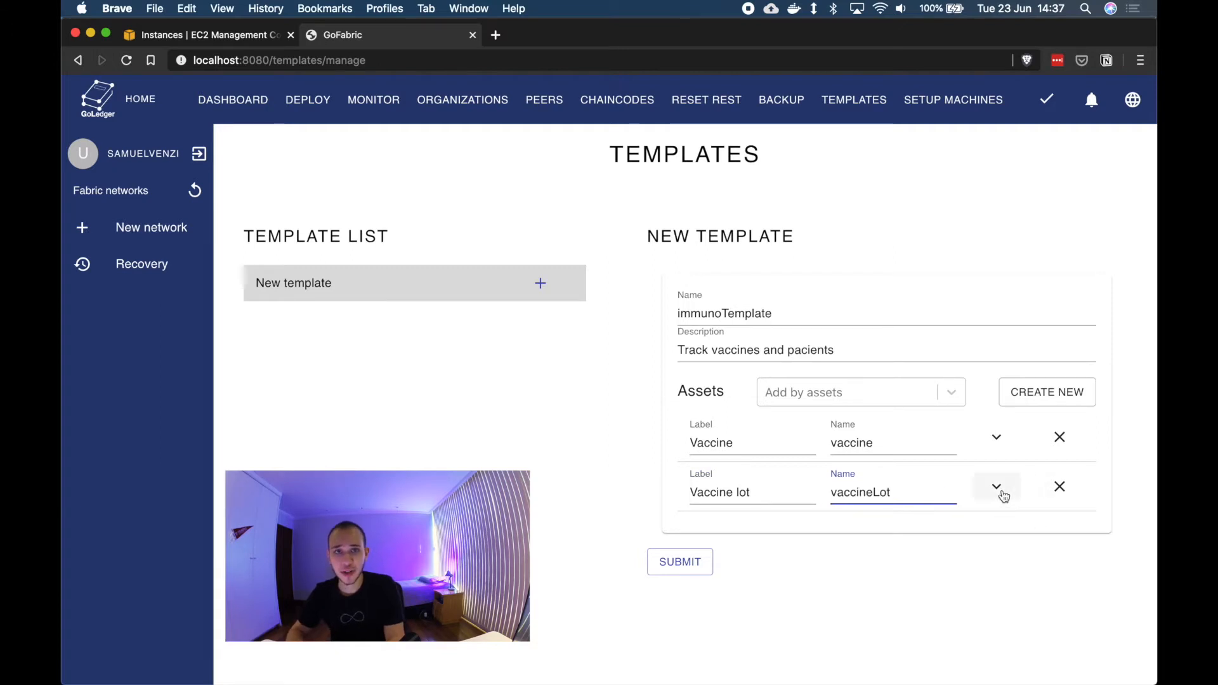
Step: Add an ID field to the Vaccine lot asset with tag id, String type, marked as key and required
{"action": "left_click", "coordinate": [996, 487]}
{"action": "left_click", "coordinate": [757, 568]}
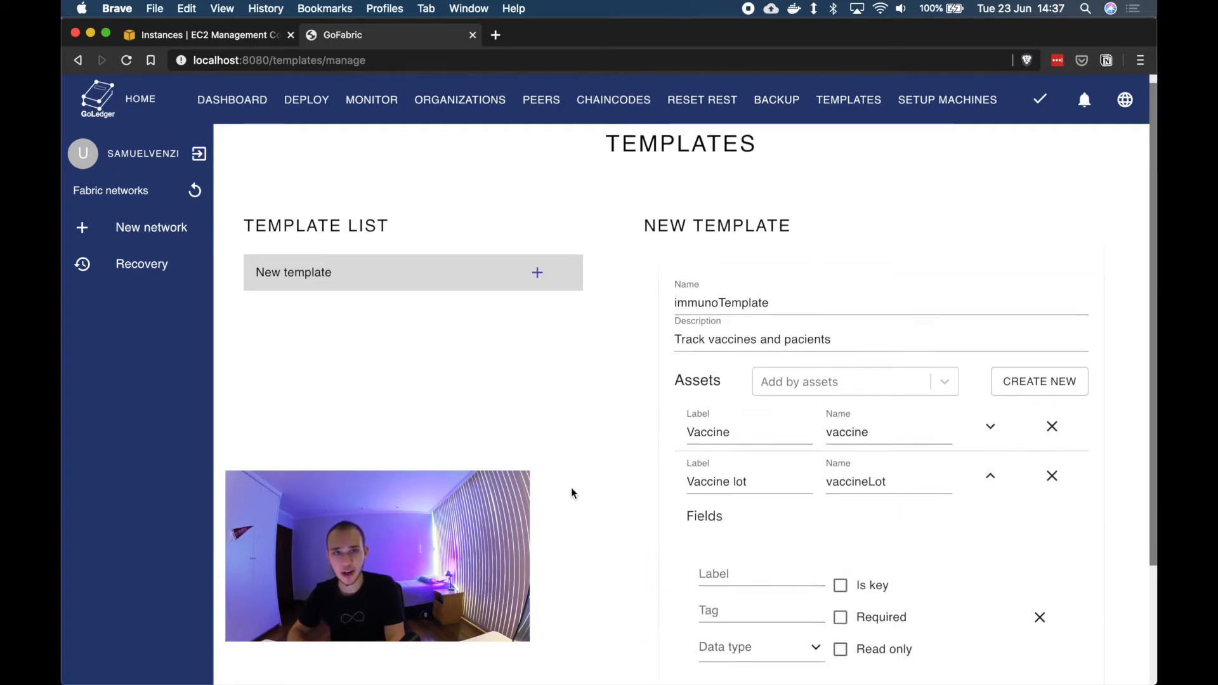
{"action": "scroll", "coordinate": [574, 492], "scroll_direction": "down", "scroll_amount": 3}
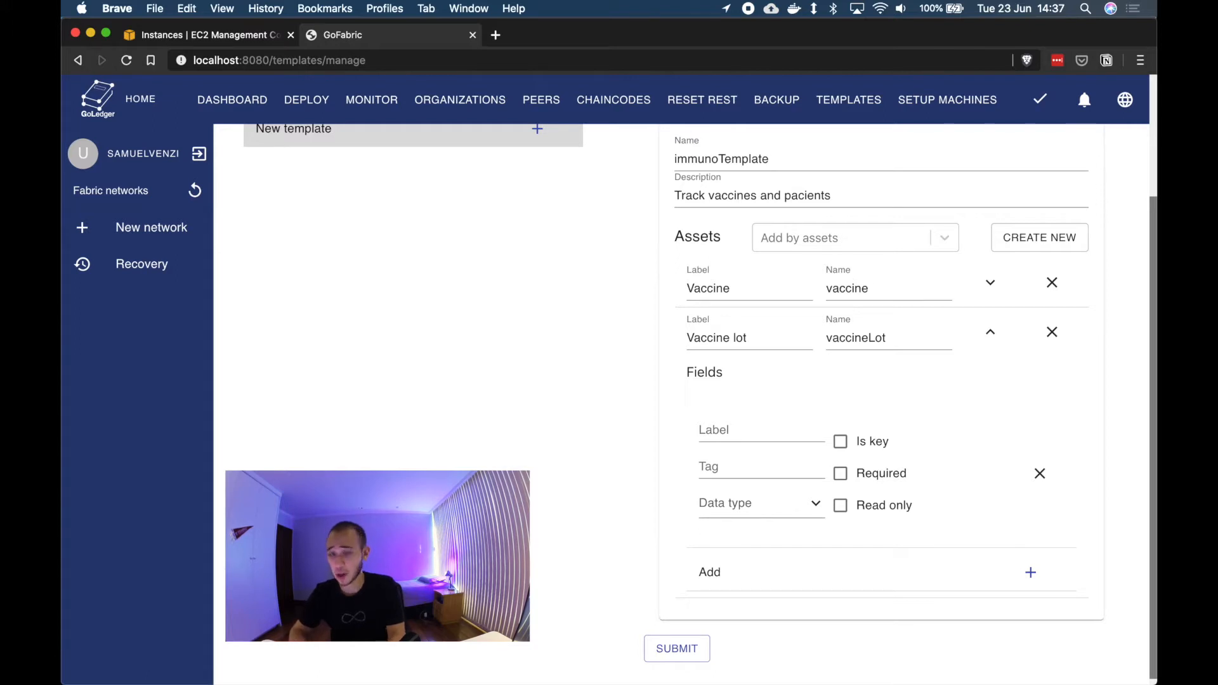
{"action": "left_click", "coordinate": [725, 425]}
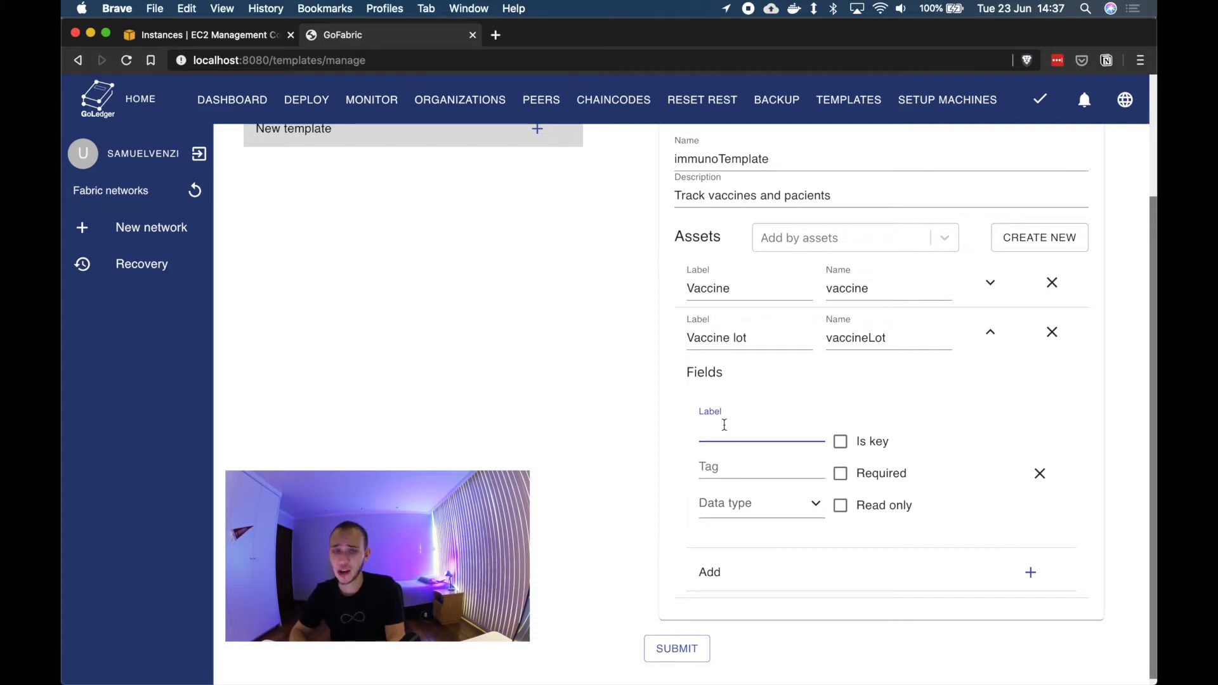
{"action": "type", "text": "id"}
{"action": "type", "text": "D"}
{"action": "key", "text": "Tab"}
{"action": "type", "text": "id"}
{"action": "left_click", "coordinate": [841, 441]}
{"action": "left_click", "coordinate": [844, 476]}
{"action": "scroll", "coordinate": [847, 477], "scroll_direction": "down", "scroll_amount": 1}
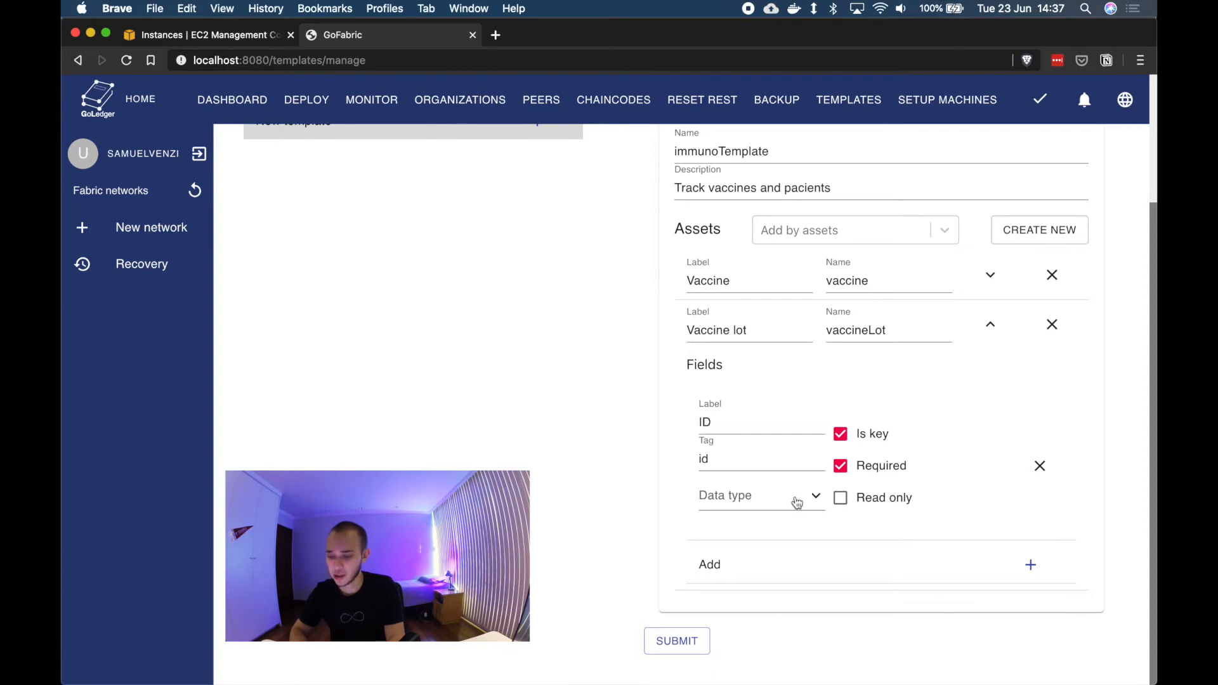
{"action": "left_click", "coordinate": [795, 501]}
{"action": "left_click", "coordinate": [783, 509]}
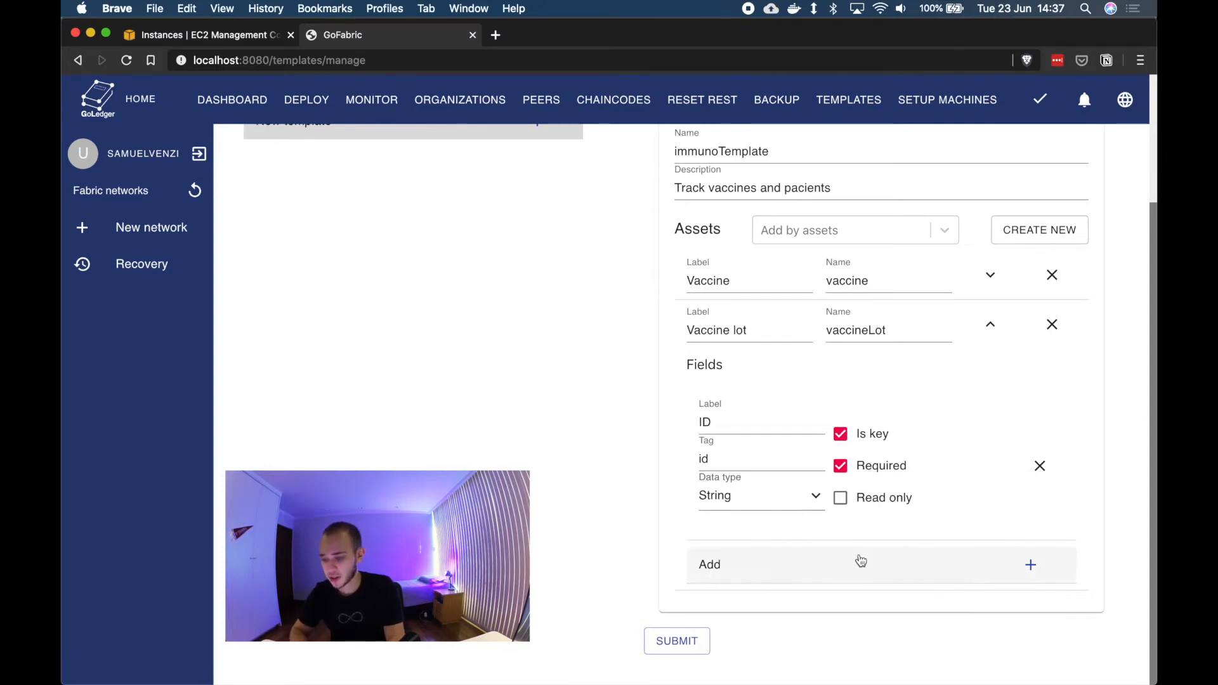
Step: Add a required Number field labelled Quantity with tag quatity to the Vaccine lot asset
{"action": "left_click", "coordinate": [859, 560]}
{"action": "left_click", "coordinate": [723, 572]}
{"action": "left_click", "coordinate": [726, 573]}
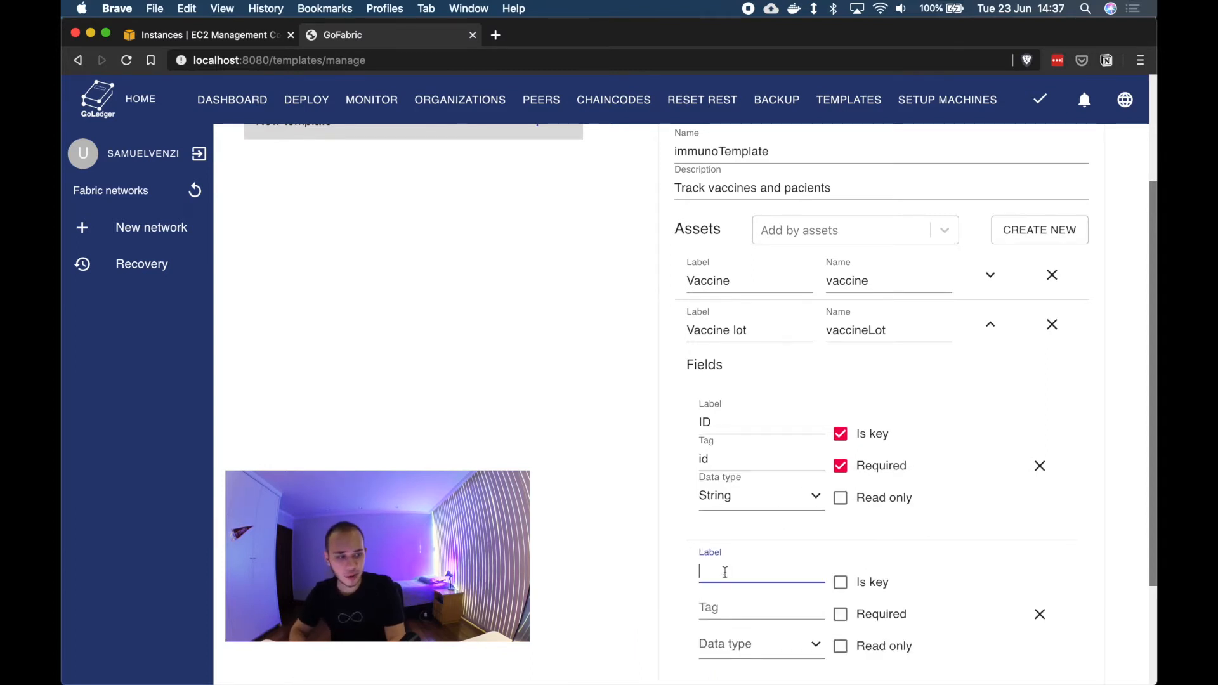
{"action": "type", "text": "quatity"}
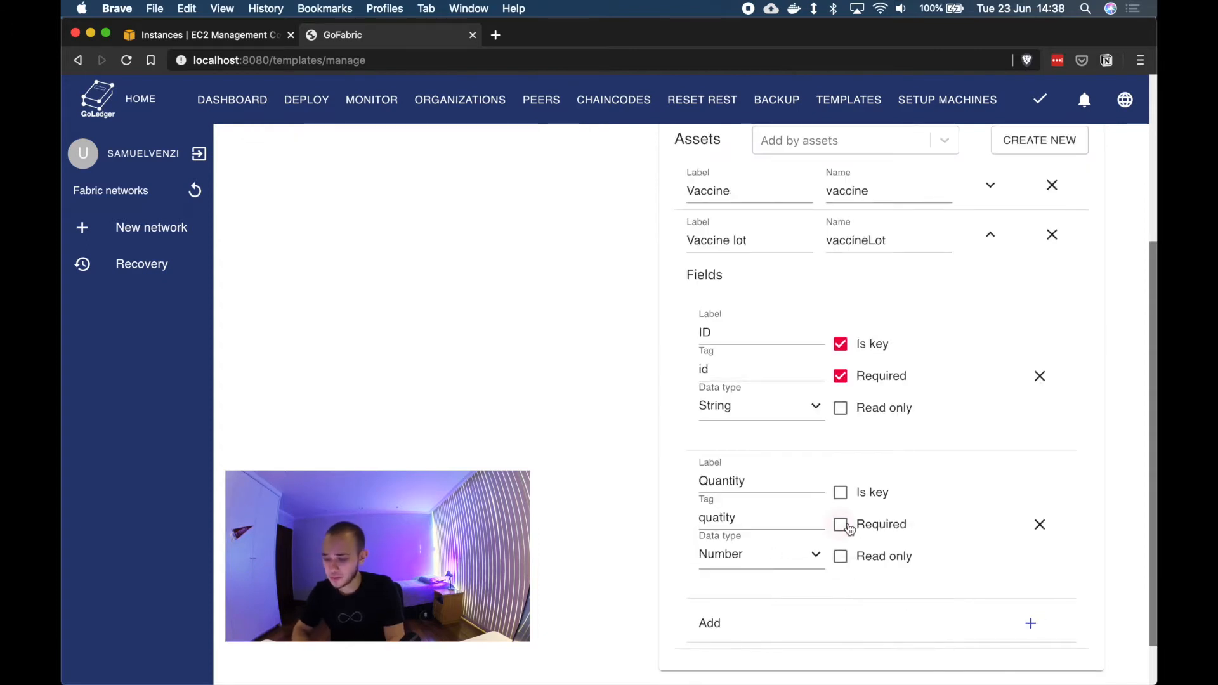
{"action": "left_click", "coordinate": [841, 522]}
{"action": "scroll", "coordinate": [942, 570], "scroll_direction": "down", "scroll_amount": 2}
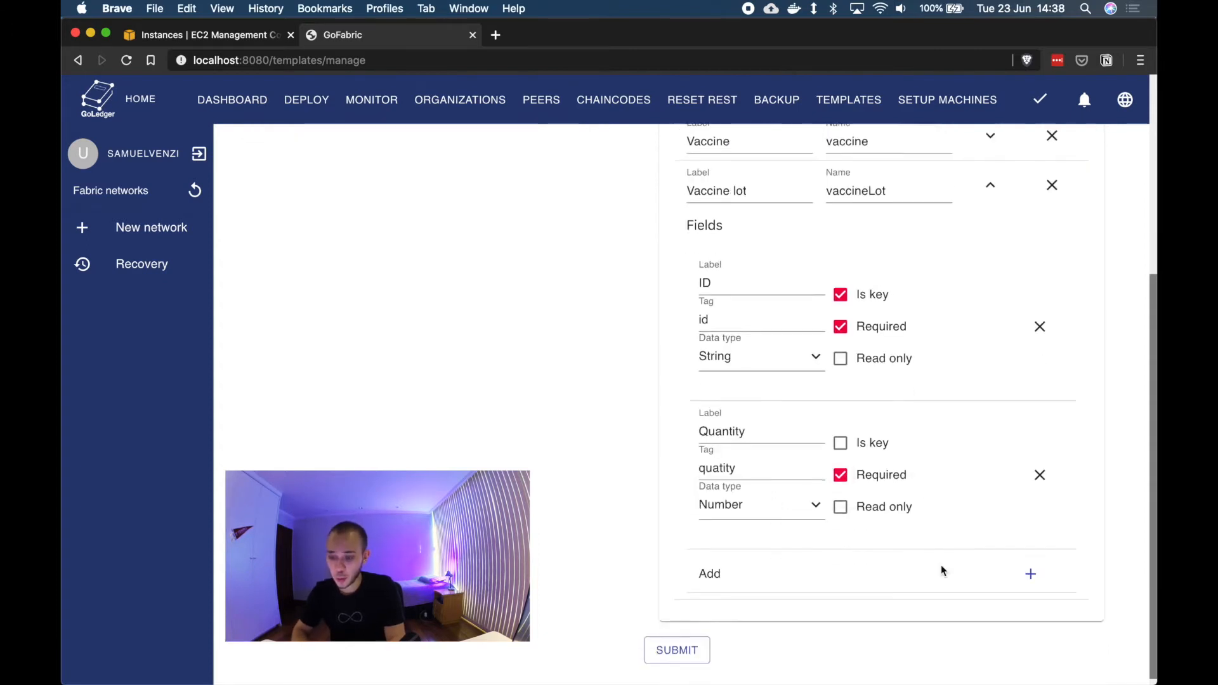
Step: Add a required Datetime field labelled Expiration date with tag expDate to the Vaccine lot asset
{"action": "left_click", "coordinate": [993, 568]}
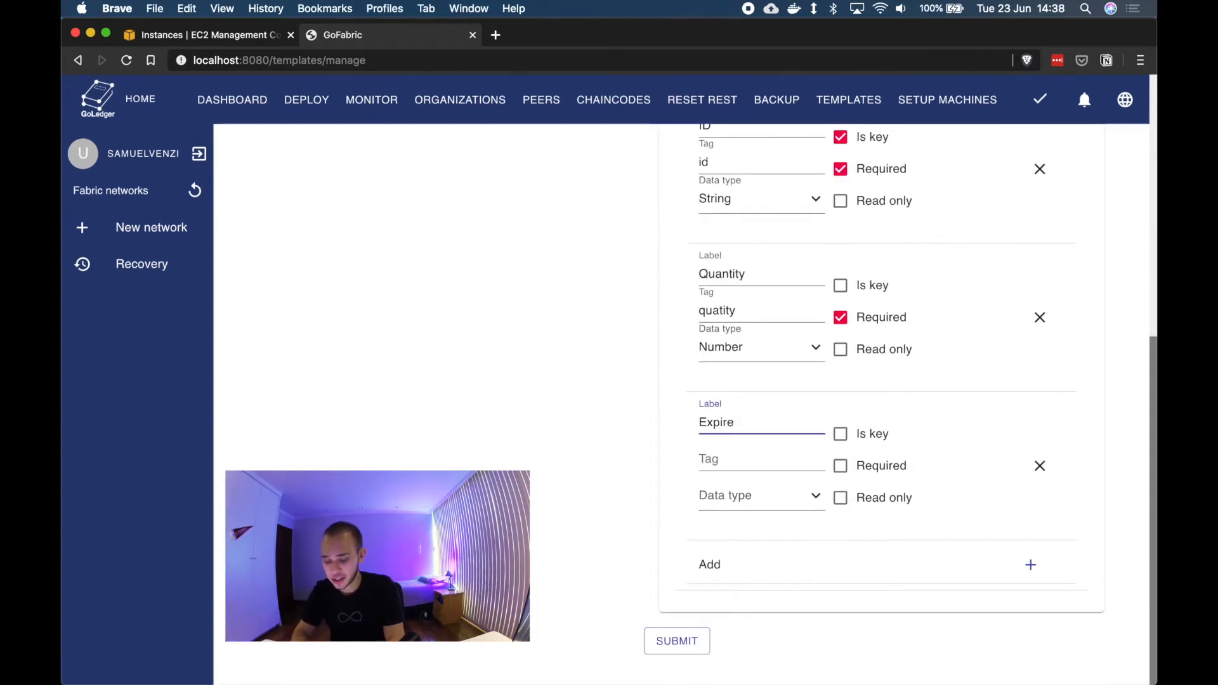
{"action": "key", "text": "BackSpace"}
{"action": "type", "text": "ation"}
{"action": "type", "text": "date"}
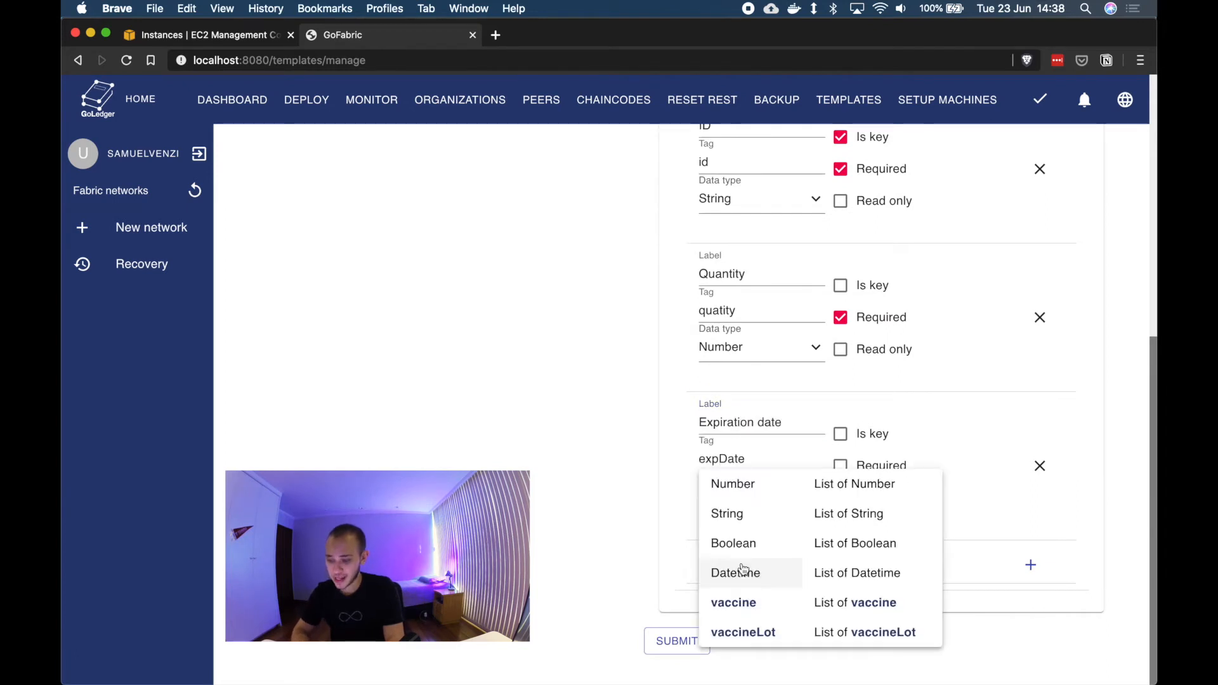
{"action": "left_click", "coordinate": [742, 571]}
{"action": "left_click", "coordinate": [860, 469]}
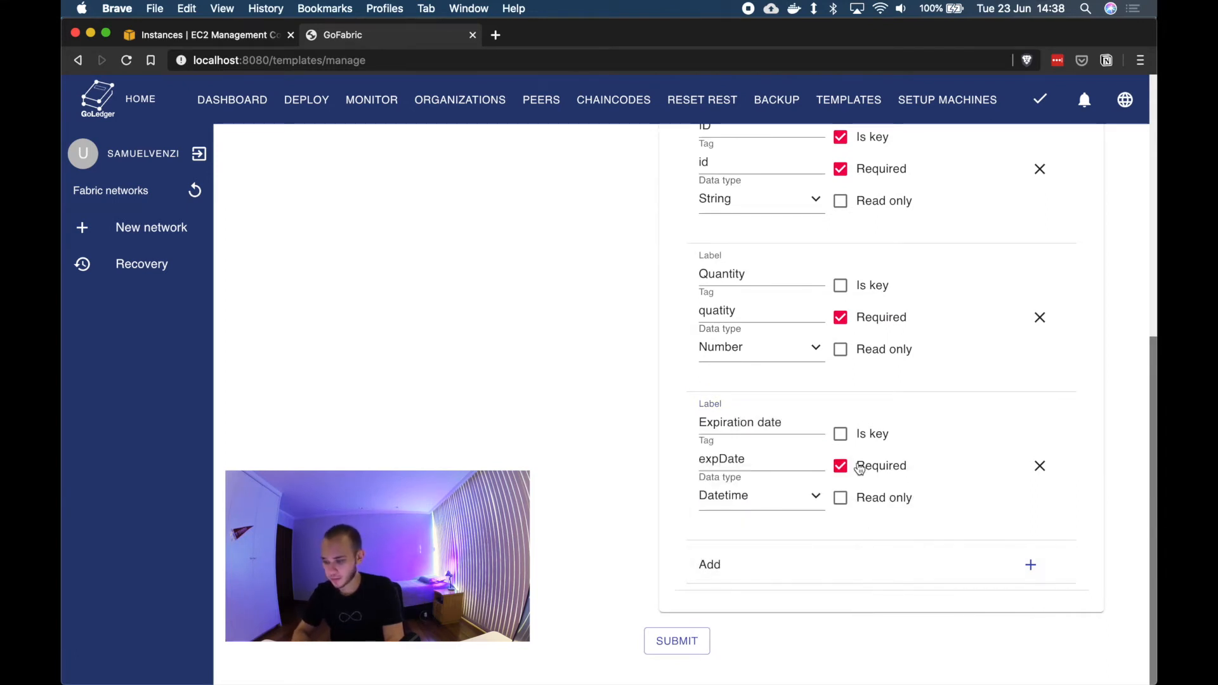
Step: Add a field labelled Vaccine type with tag vaccineType and data type vaccine to the Vaccine lot asset
{"action": "left_click", "coordinate": [1030, 566]}
{"action": "scroll", "coordinate": [768, 533], "scroll_direction": "down", "scroll_amount": 3}
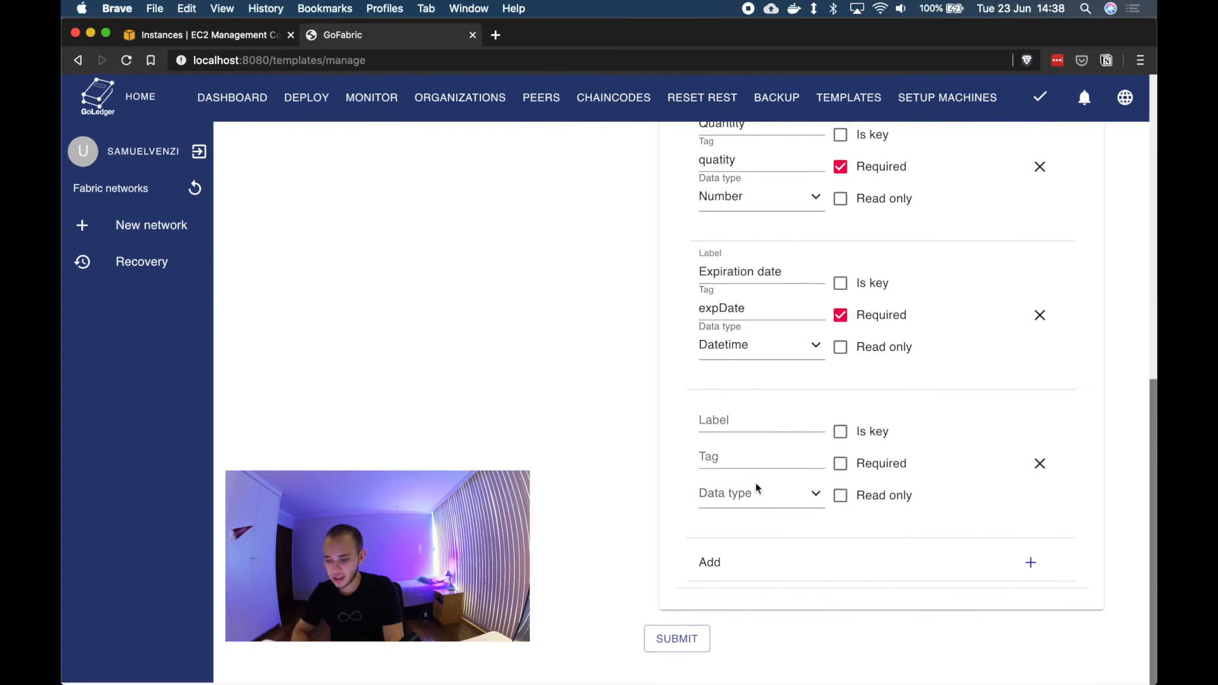
{"action": "left_click", "coordinate": [748, 425]}
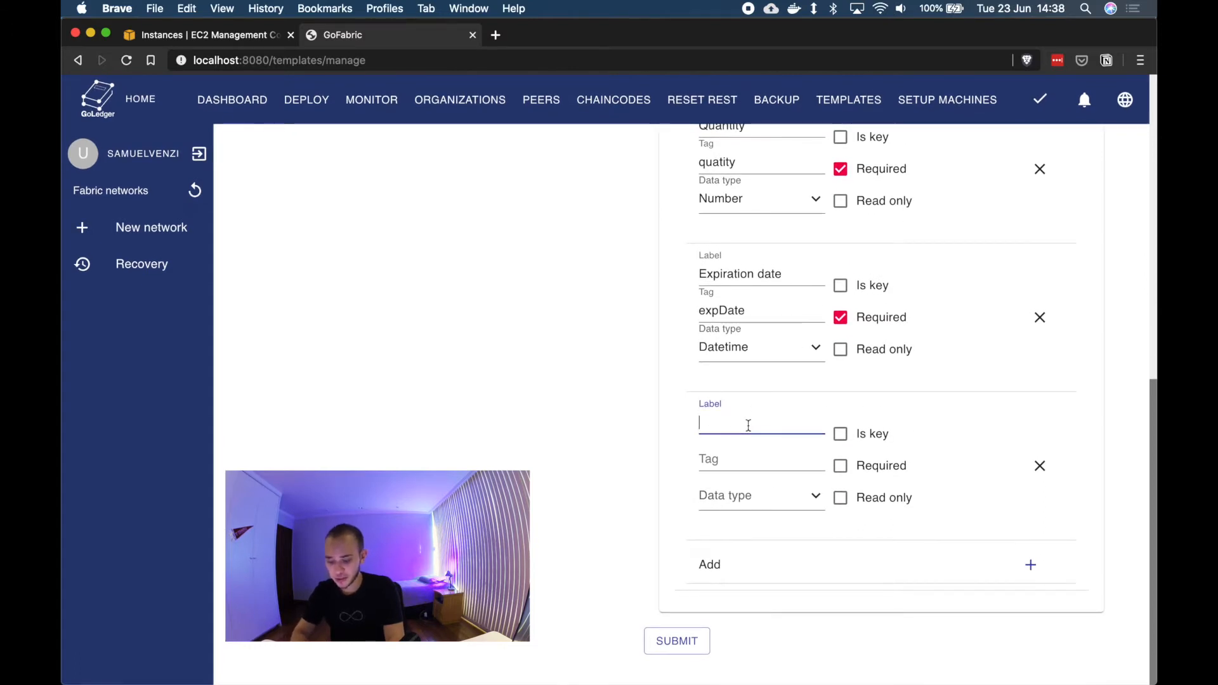
{"action": "type", "text": "Vaccine type"}
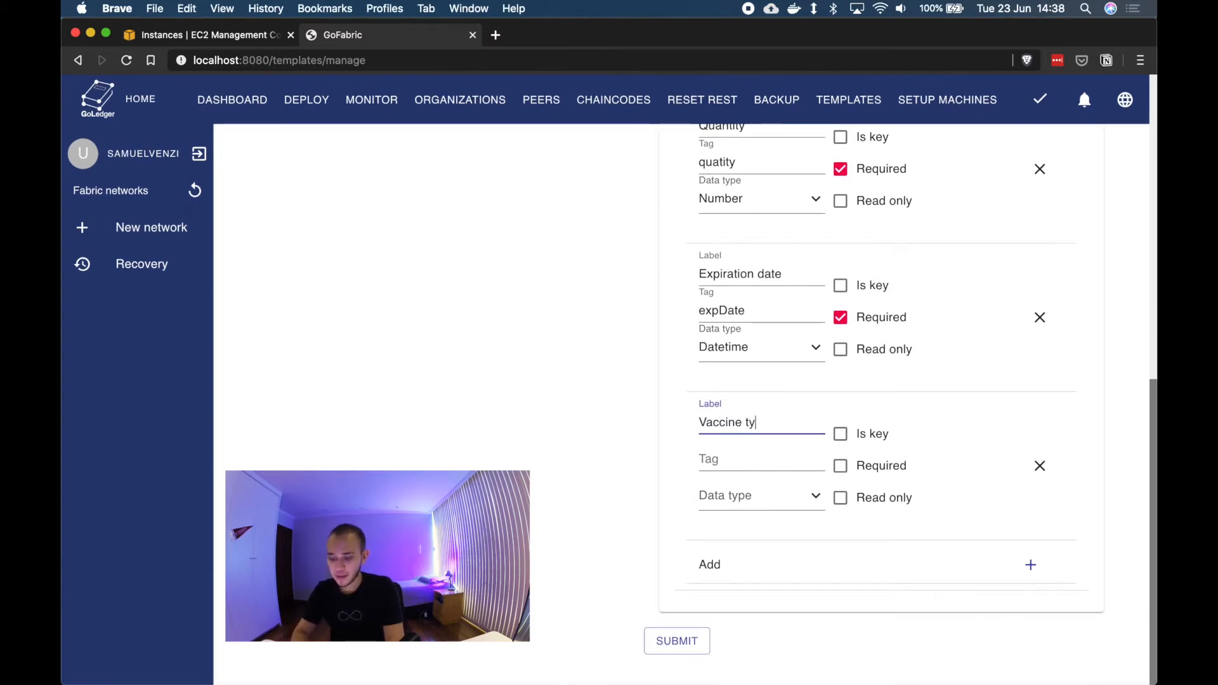
{"action": "left_click", "coordinate": [738, 451]}
{"action": "type", "text": "c"}
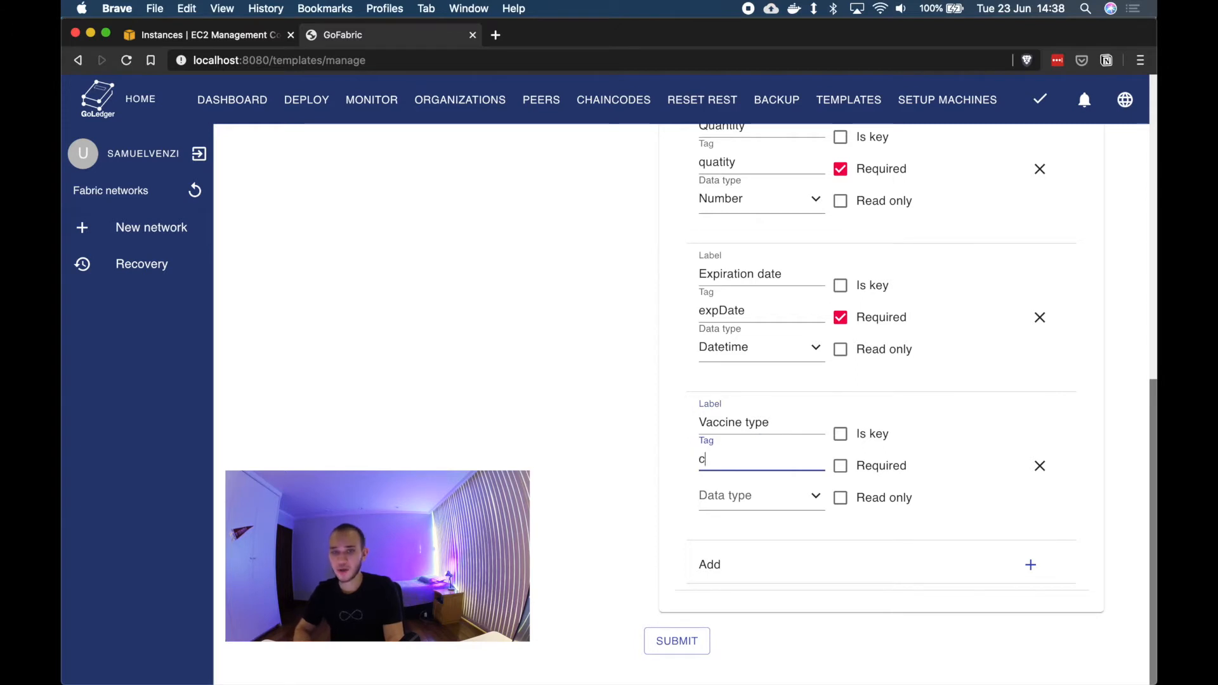
{"action": "type", "text": "accineType"}
{"action": "left_click", "coordinate": [761, 496]}
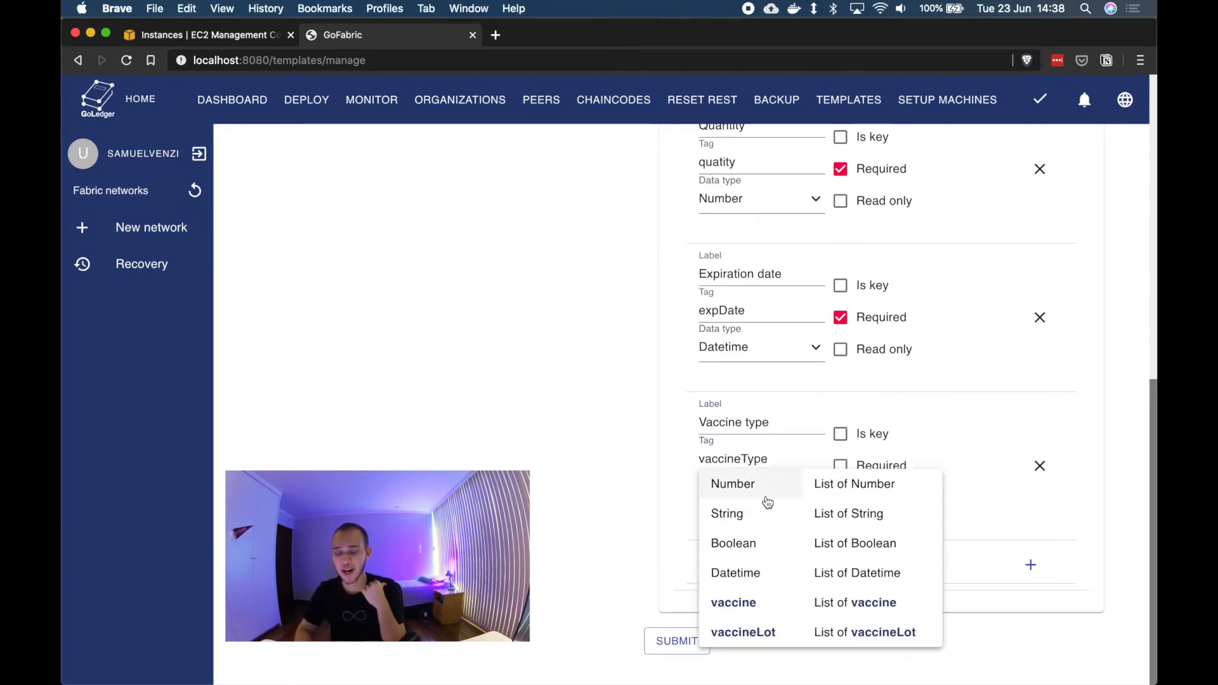
{"action": "left_click", "coordinate": [734, 603]}
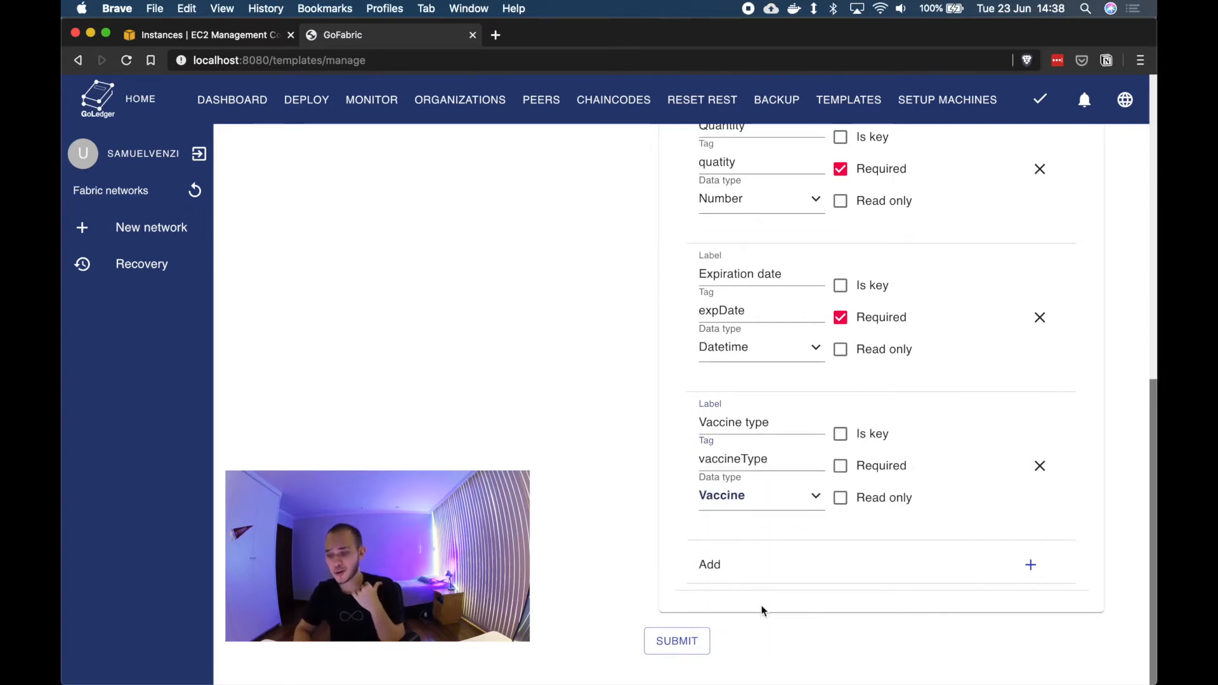
Step: Review the Vaccine lot asset's fields
{"action": "scroll", "coordinate": [770, 470], "scroll_direction": "up", "scroll_amount": 2}
{"action": "scroll", "coordinate": [772, 471], "scroll_direction": "up", "scroll_amount": 8}
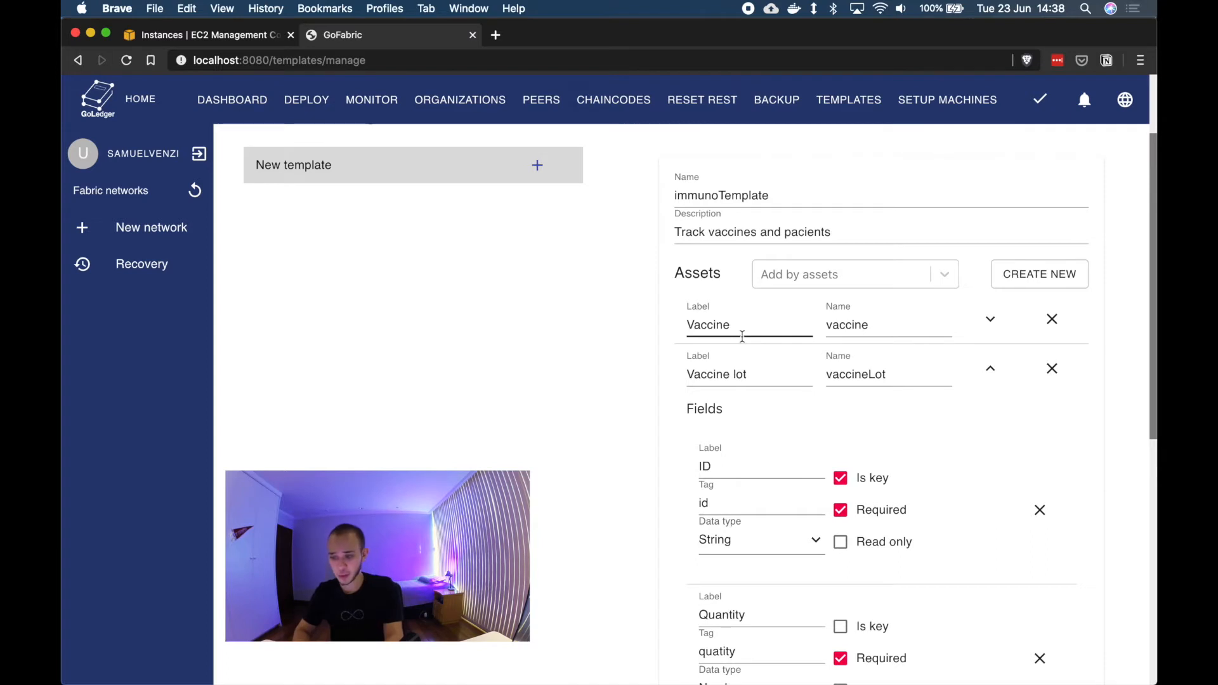
{"action": "scroll", "coordinate": [743, 336], "scroll_direction": "down", "scroll_amount": 5}
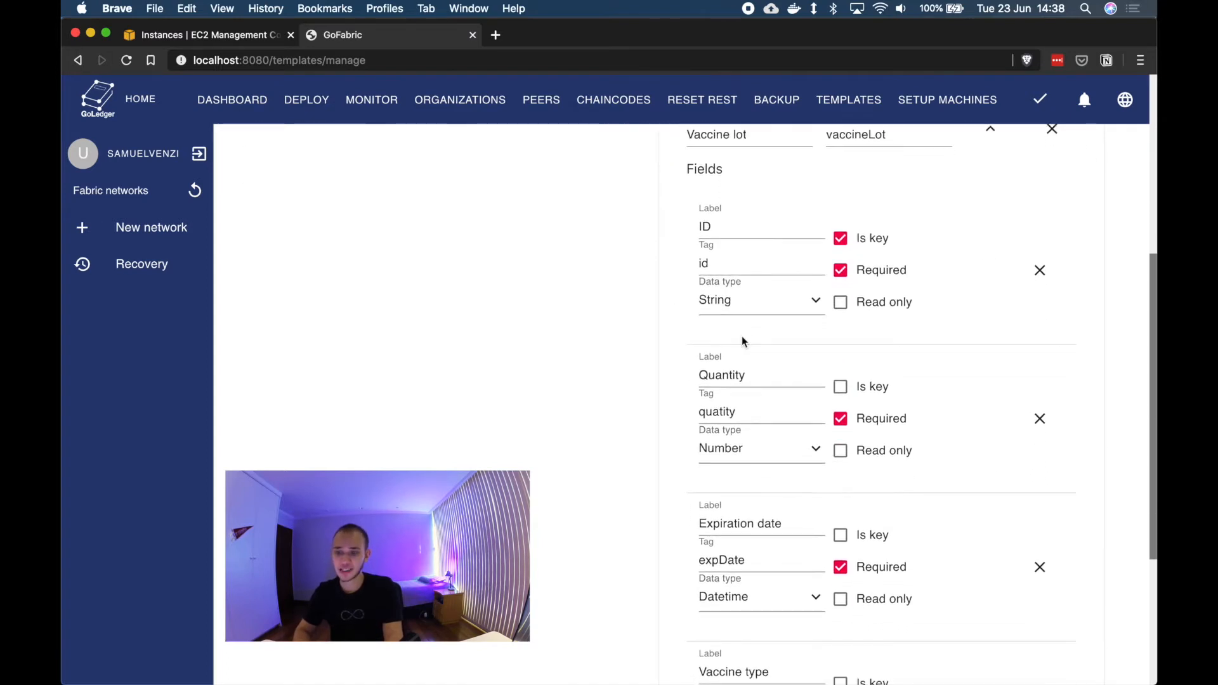
{"action": "scroll", "coordinate": [746, 284], "scroll_direction": "down", "scroll_amount": 3}
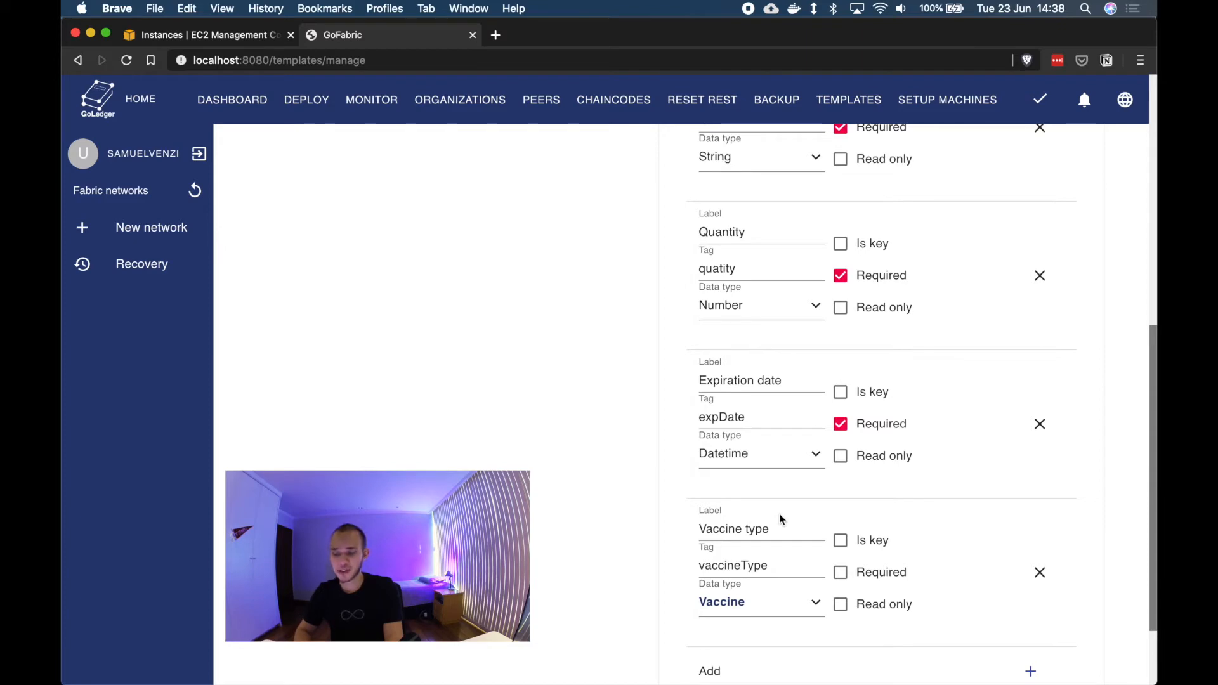
{"action": "scroll", "coordinate": [781, 519], "scroll_direction": "up", "scroll_amount": 3}
{"action": "scroll", "coordinate": [780, 519], "scroll_direction": "down", "scroll_amount": 5}
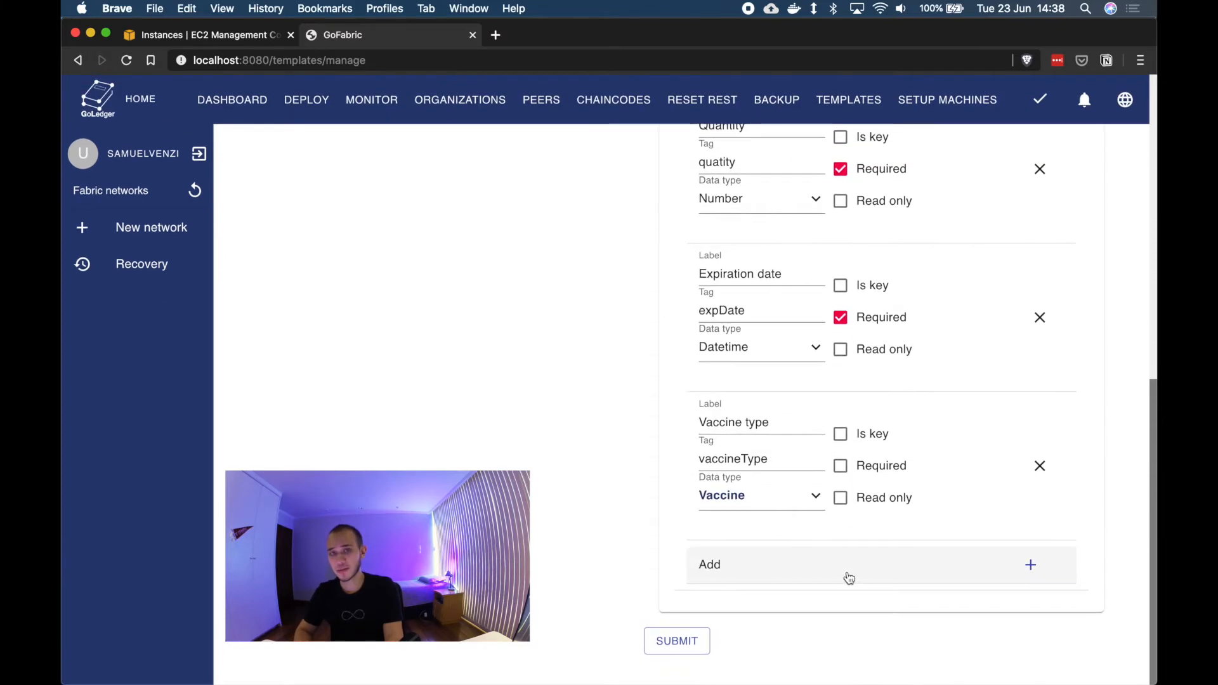
{"action": "left_click", "coordinate": [1034, 579]}
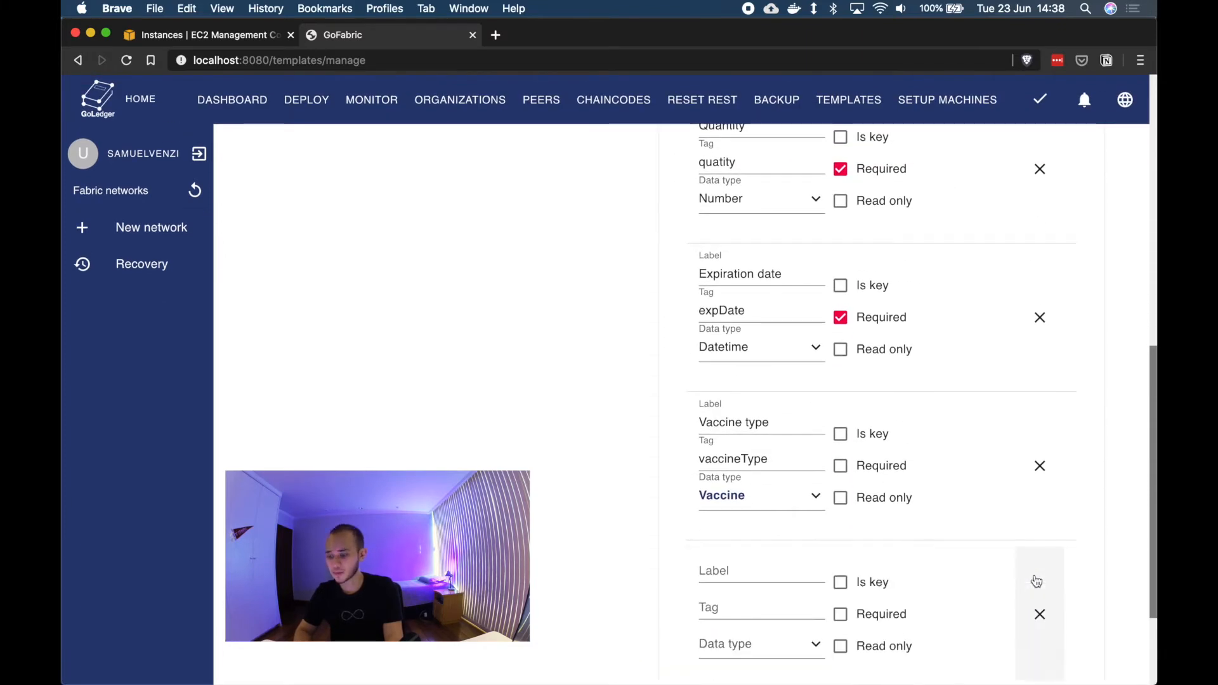
{"action": "left_click", "coordinate": [1044, 611]}
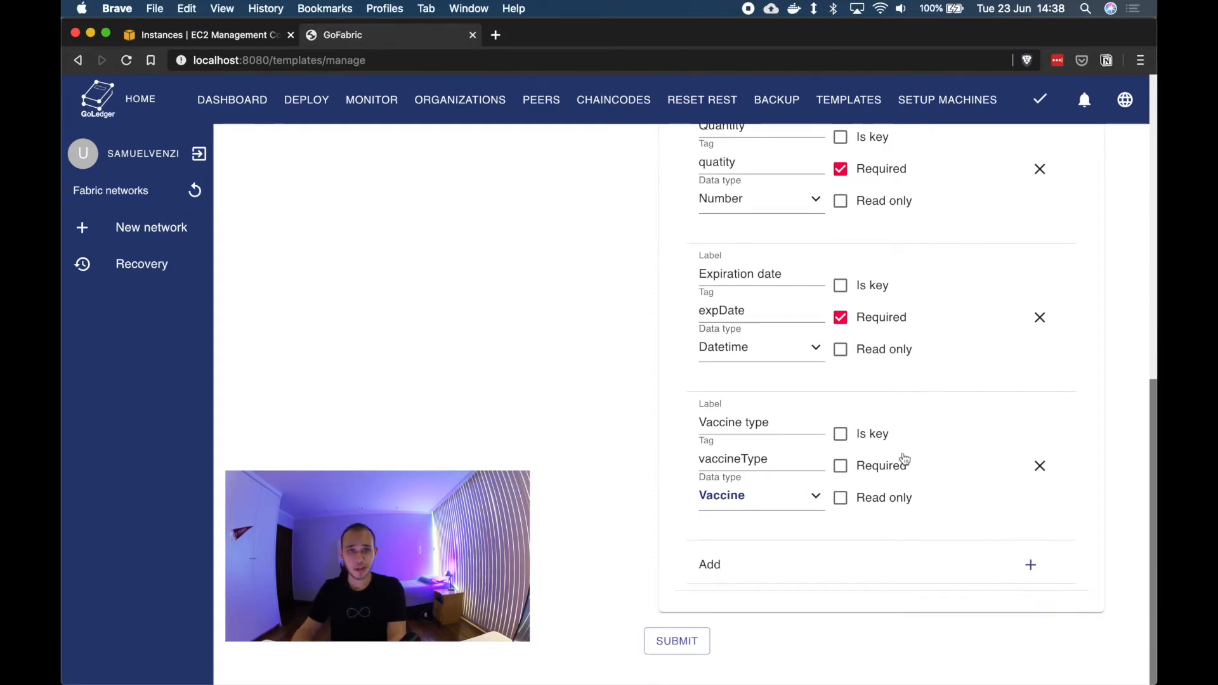
{"action": "scroll", "coordinate": [906, 459], "scroll_direction": "up", "scroll_amount": 5}
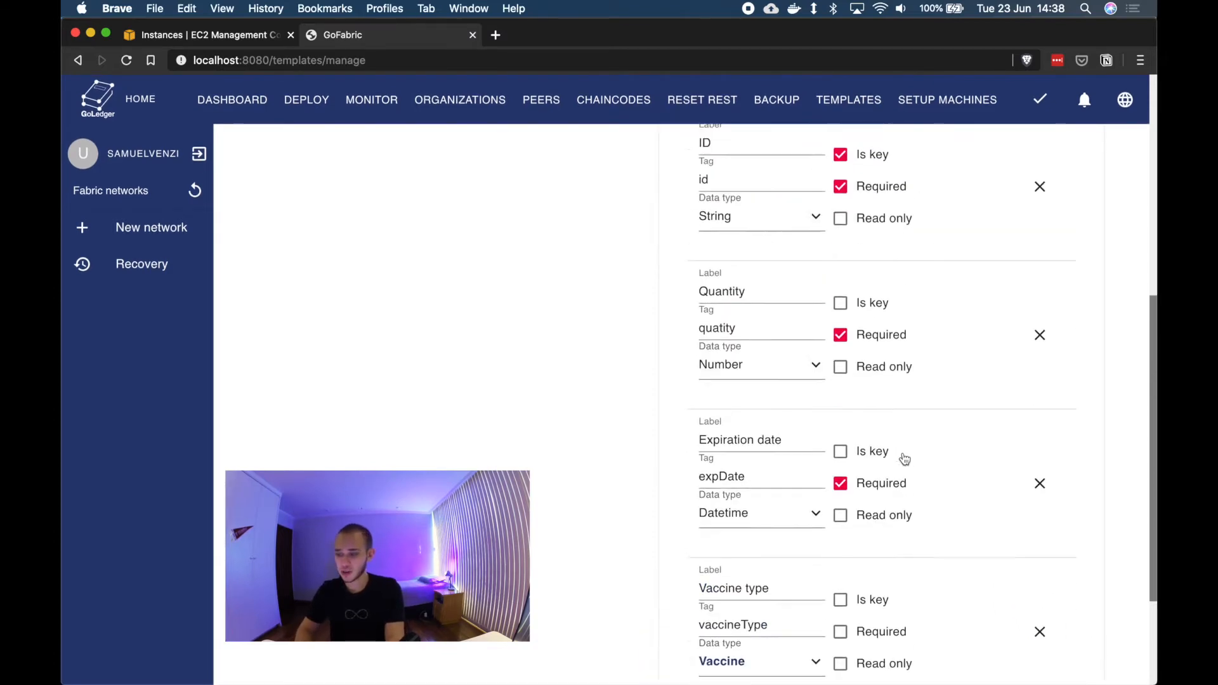
{"action": "scroll", "coordinate": [905, 459], "scroll_direction": "down", "scroll_amount": 5}
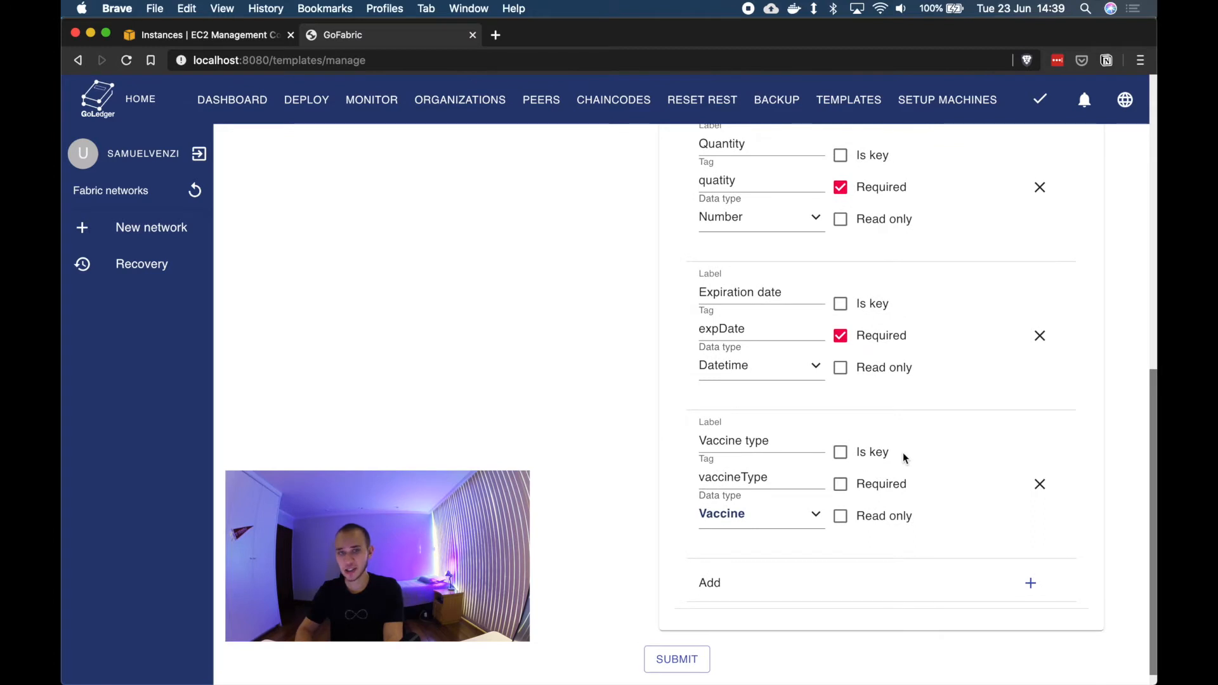
{"action": "scroll", "coordinate": [906, 460], "scroll_direction": "up", "scroll_amount": 8}
Step: Collapse the Vaccine lot asset and create a third asset labelled Patient with the name patient
{"action": "left_click", "coordinate": [999, 319]}
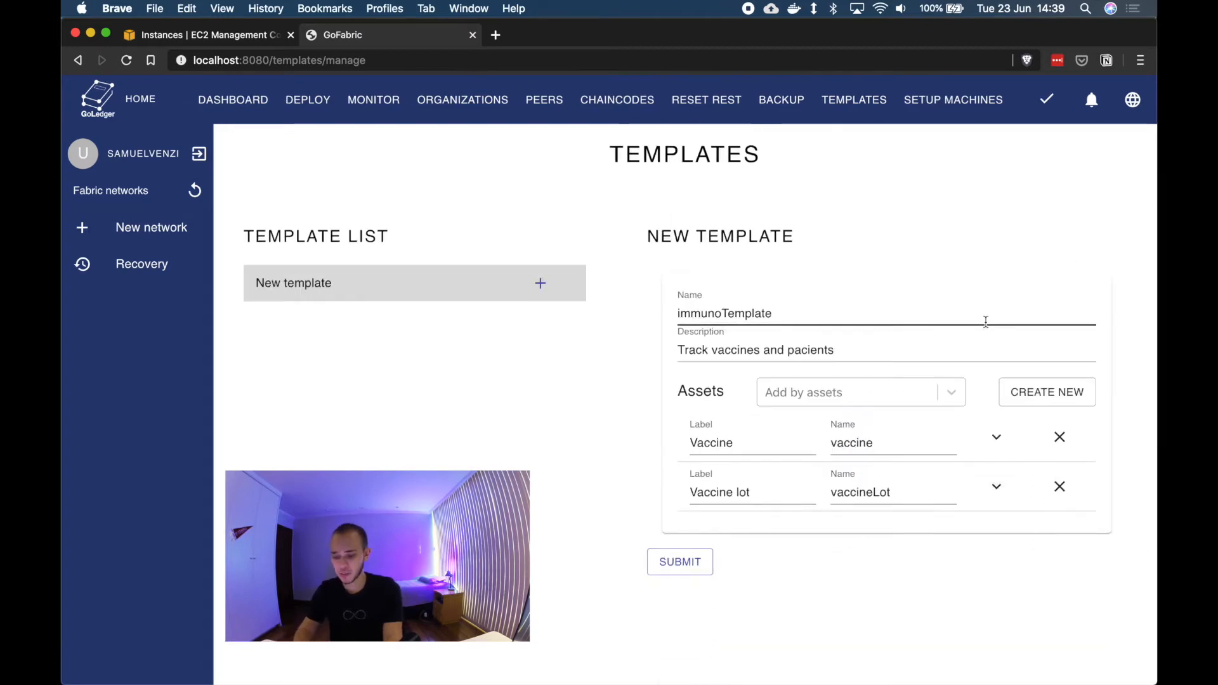
{"action": "type", "text": "patient"}
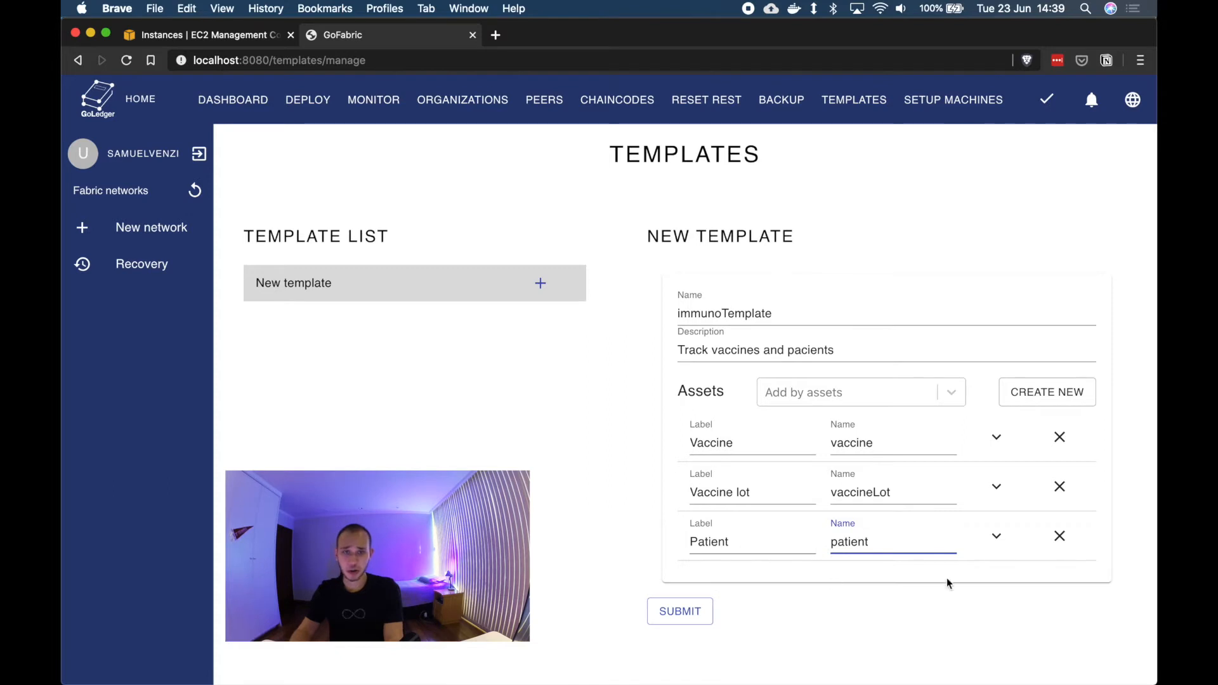
Step: Add a Gov ID field to the Patient asset with tag igvId, String type, marked as key and required
{"action": "left_click", "coordinate": [997, 536]}
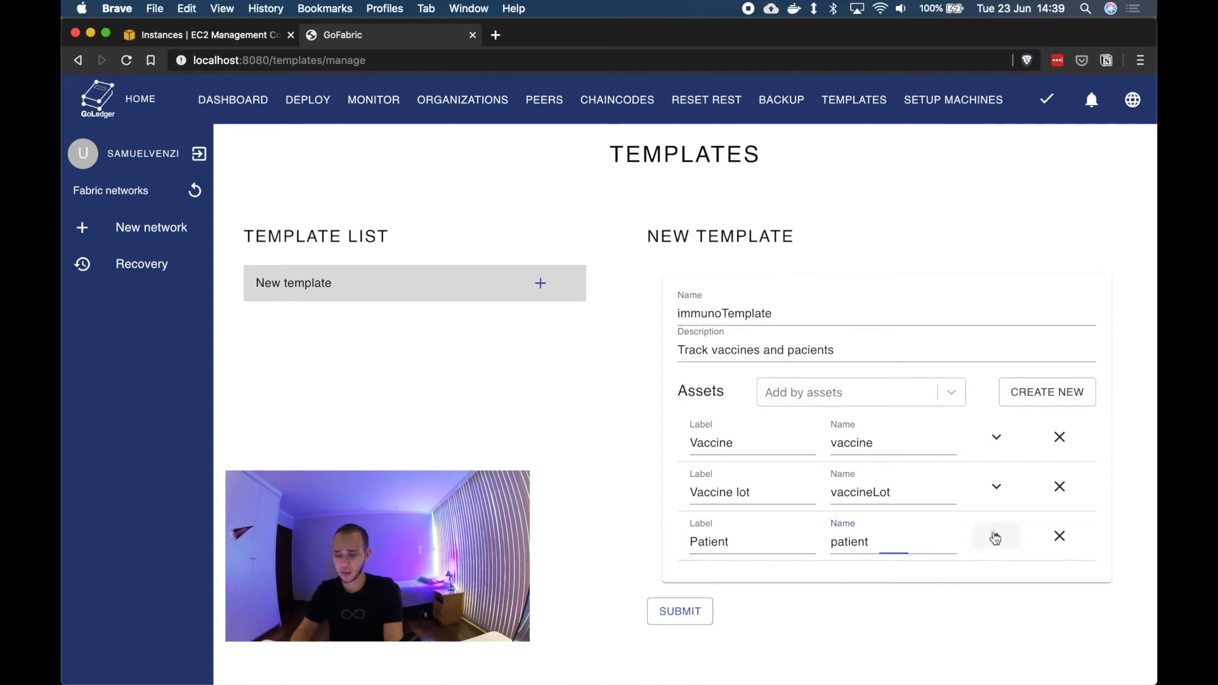
{"action": "scroll", "coordinate": [780, 546], "scroll_direction": "down", "scroll_amount": 2}
{"action": "left_click", "coordinate": [797, 575]}
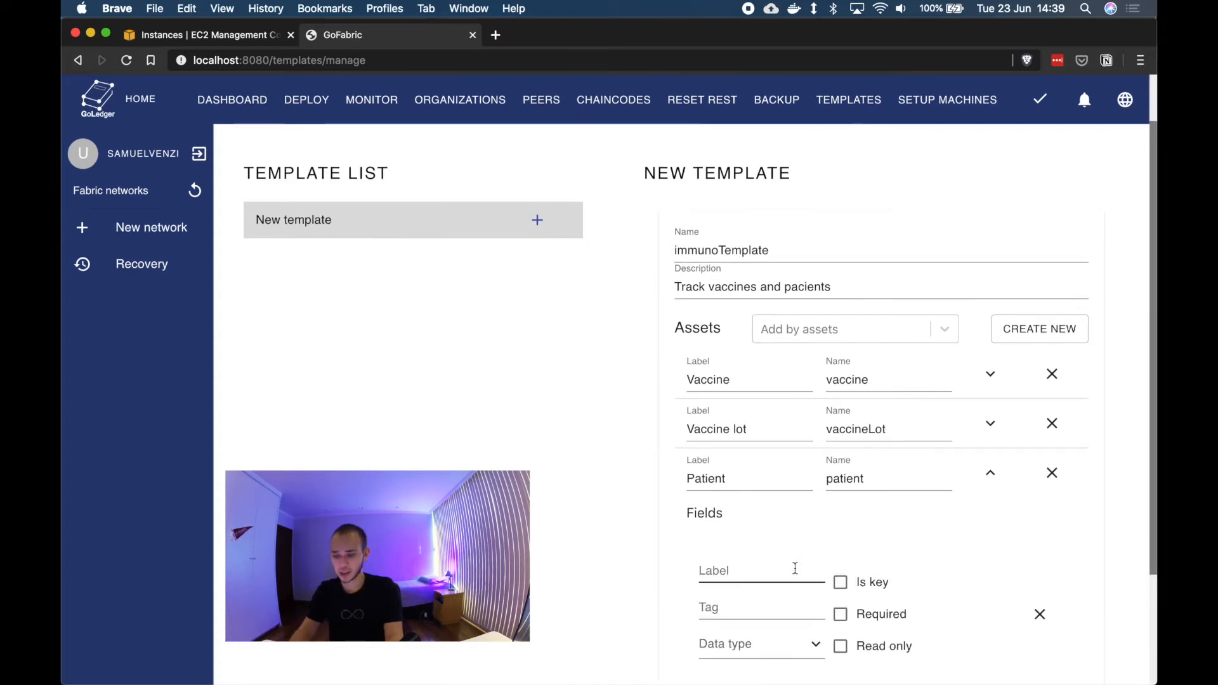
{"action": "type", "text": "Gov ID"}
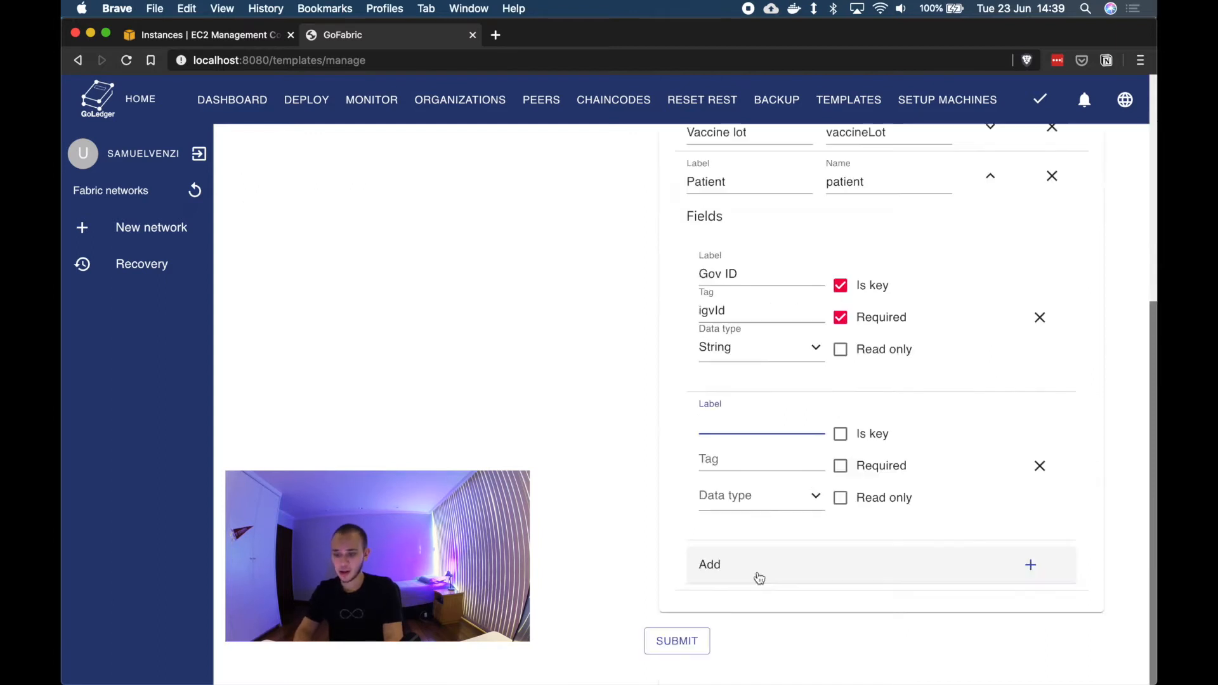
Step: Add a required String field labelled Name with tag name to the Patient asset
{"action": "type", "text": "Name"}
{"action": "key", "text": "Tab"}
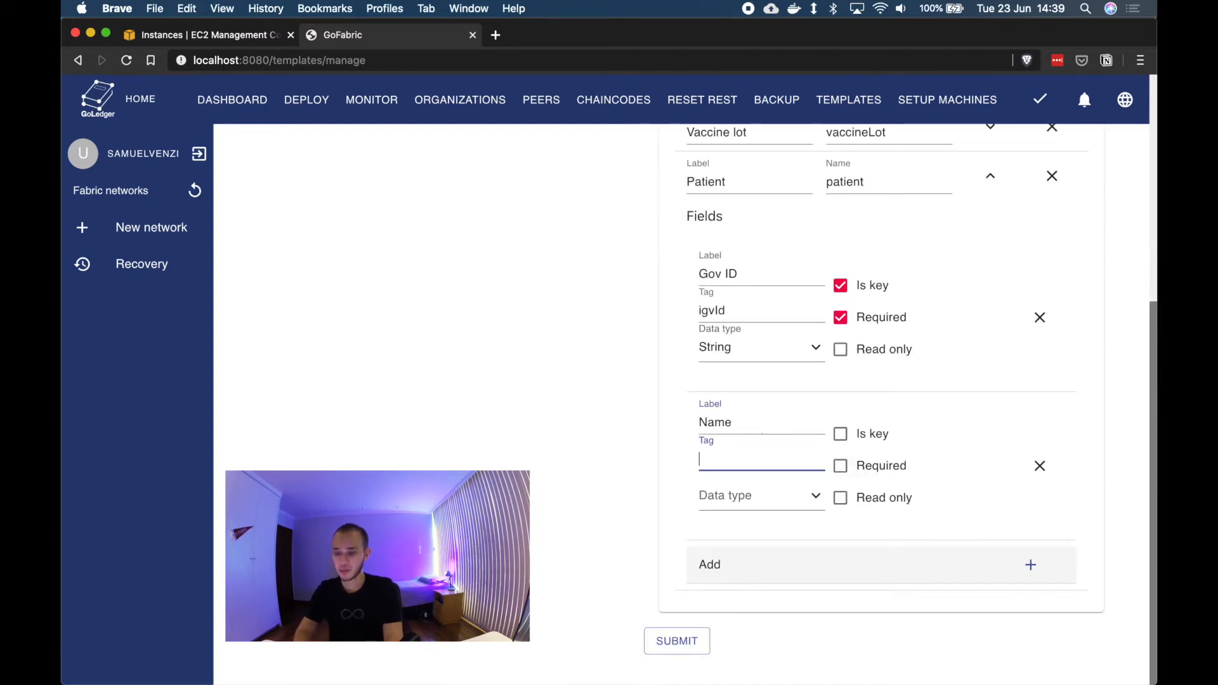
{"action": "type", "text": "name"}
{"action": "left_click", "coordinate": [841, 466]}
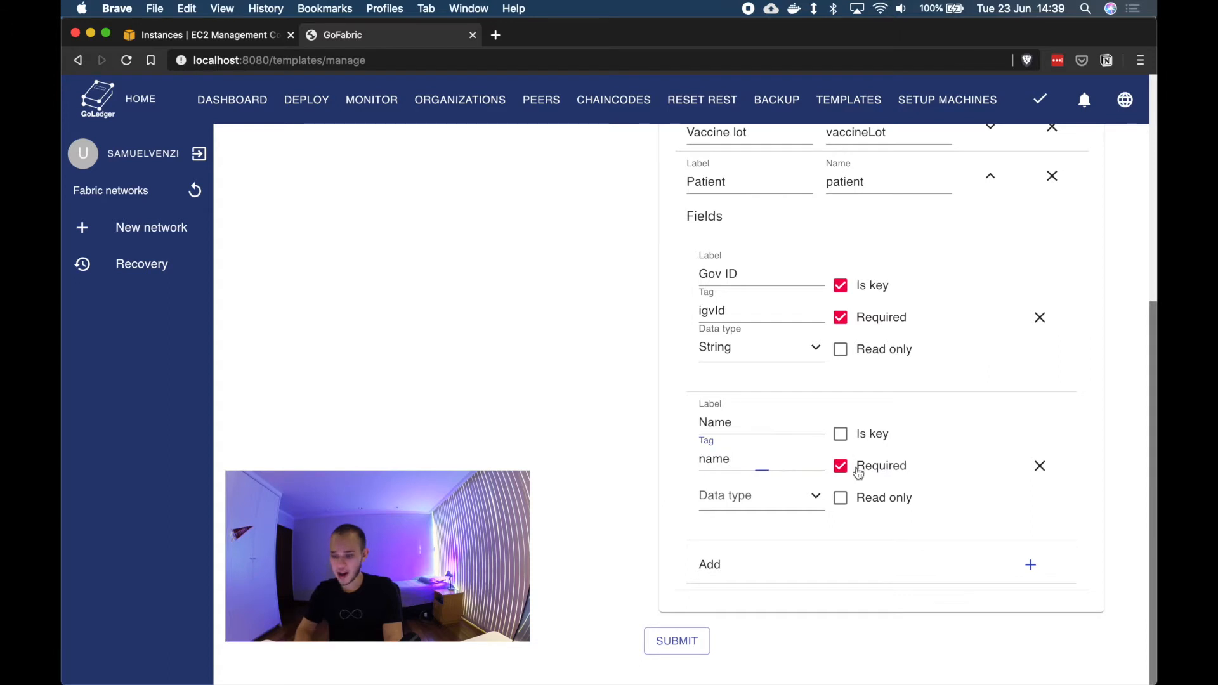
{"action": "left_click", "coordinate": [799, 498]}
{"action": "left_click", "coordinate": [764, 511]}
Step: Add a required Datetime field labelled Date of Birth with tag dateOfBirth to the Patient asset
{"action": "type", "text": "Date of Birth"}
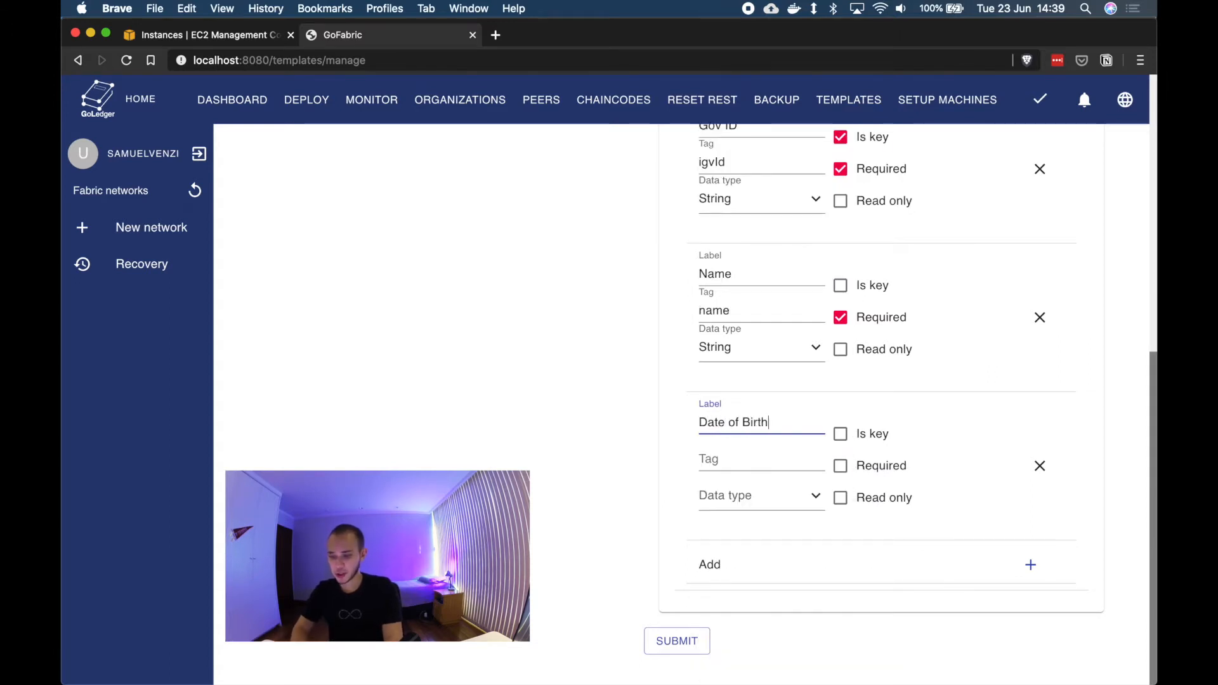
{"action": "left_click", "coordinate": [792, 498]}
{"action": "left_click", "coordinate": [766, 571]}
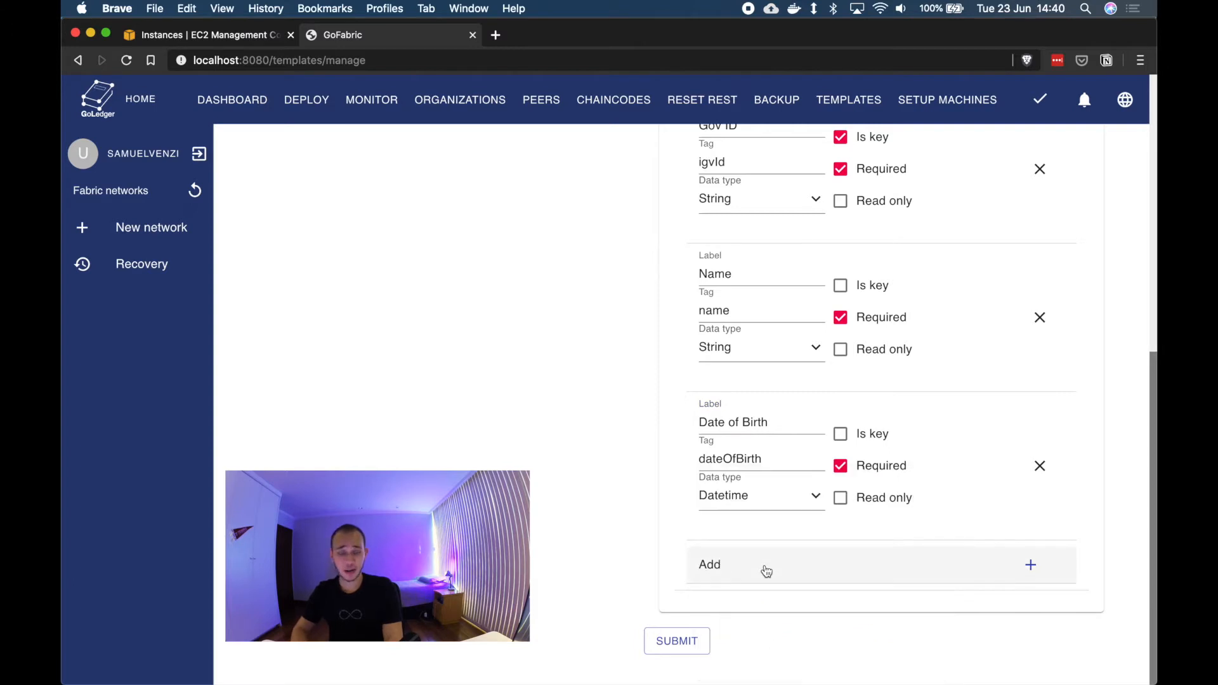
{"action": "left_click", "coordinate": [823, 573]}
{"action": "scroll", "coordinate": [823, 571], "scroll_direction": "down", "scroll_amount": 1}
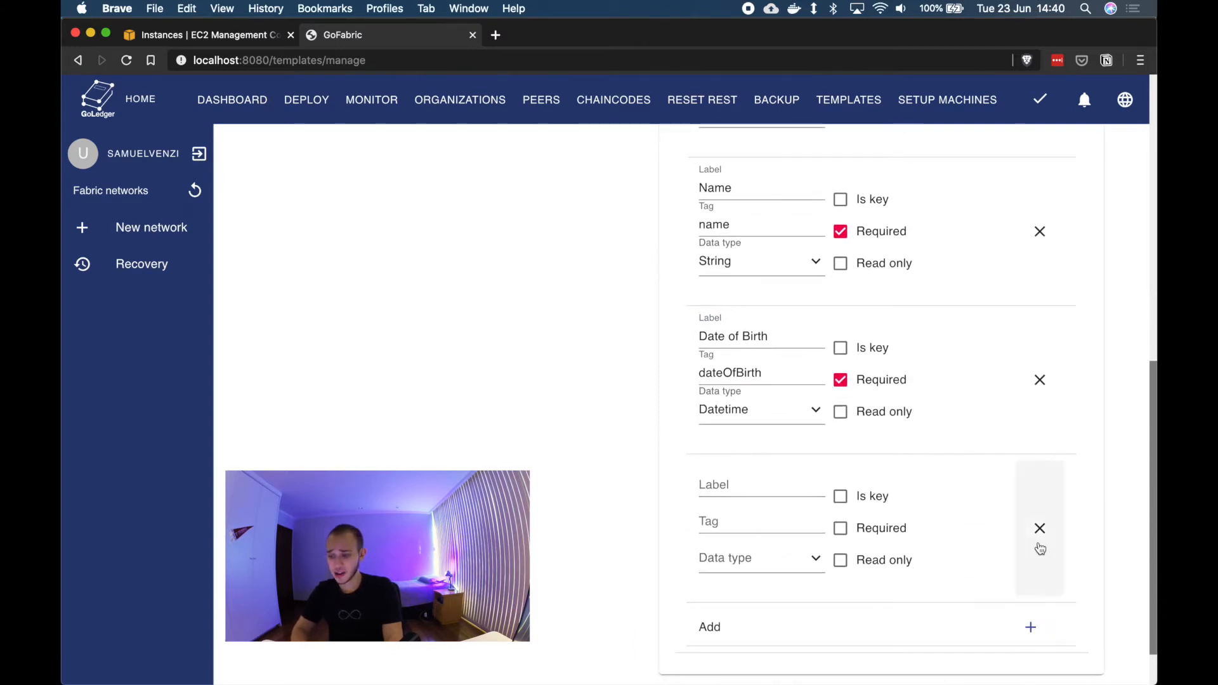
{"action": "left_click", "coordinate": [1038, 553]}
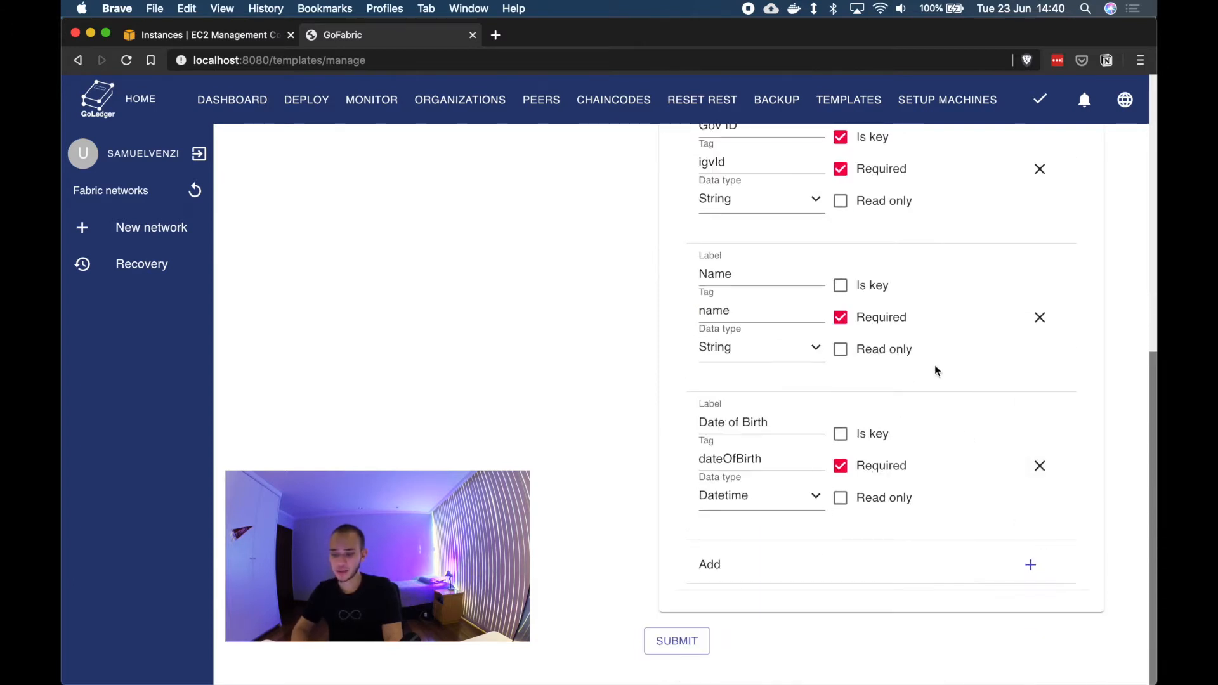
{"action": "scroll", "coordinate": [935, 366], "scroll_direction": "up", "scroll_amount": 10}
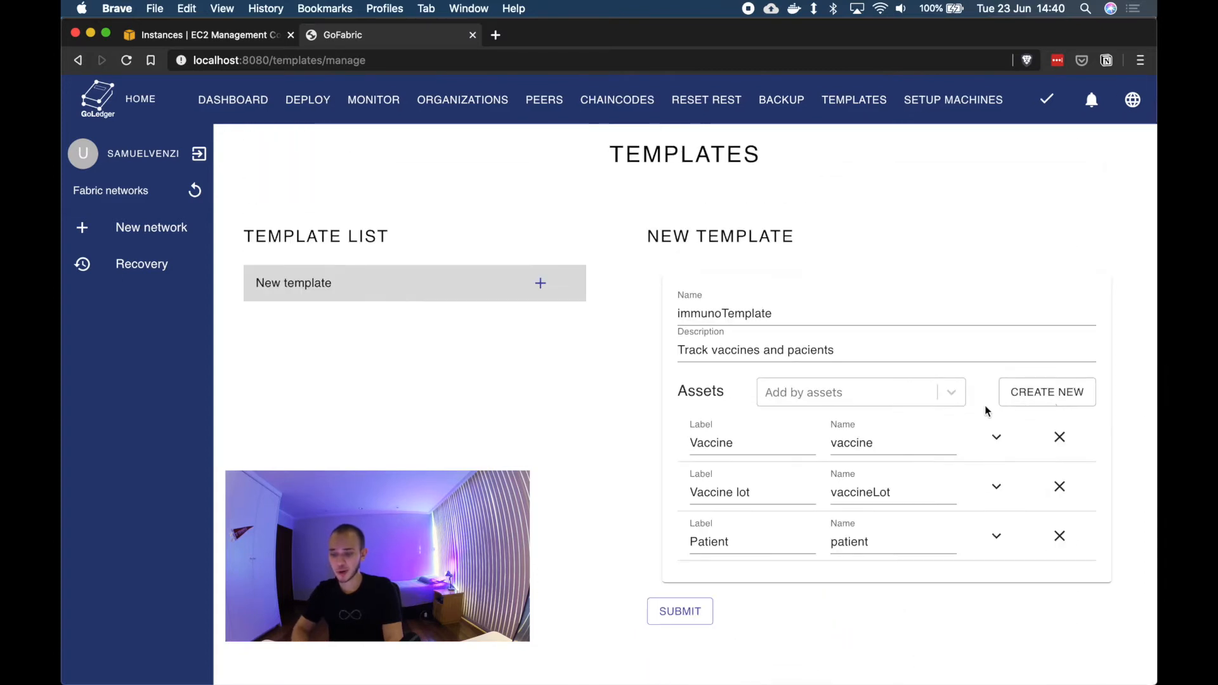
Step: Create a fourth asset labelled Vaccine administration with the name vaccineAdm
{"action": "left_click", "coordinate": [1048, 394]}
{"action": "scroll", "coordinate": [444, 568], "scroll_direction": "down", "scroll_amount": 1}
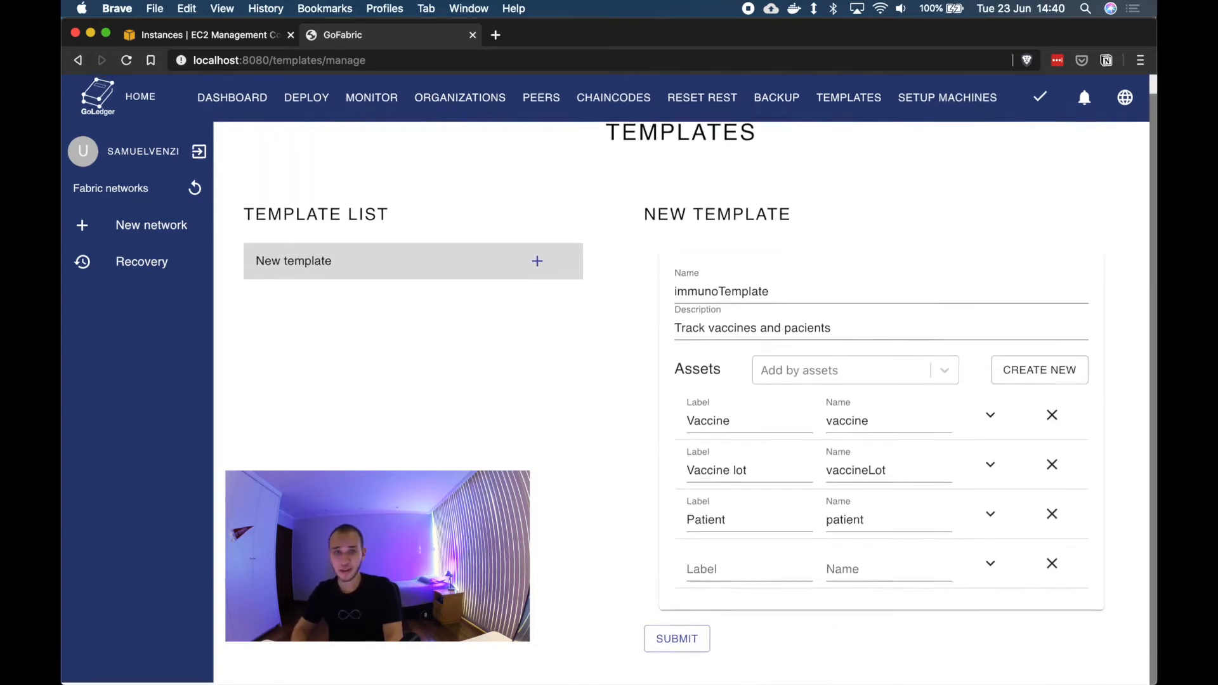
{"action": "left_click", "coordinate": [725, 577]}
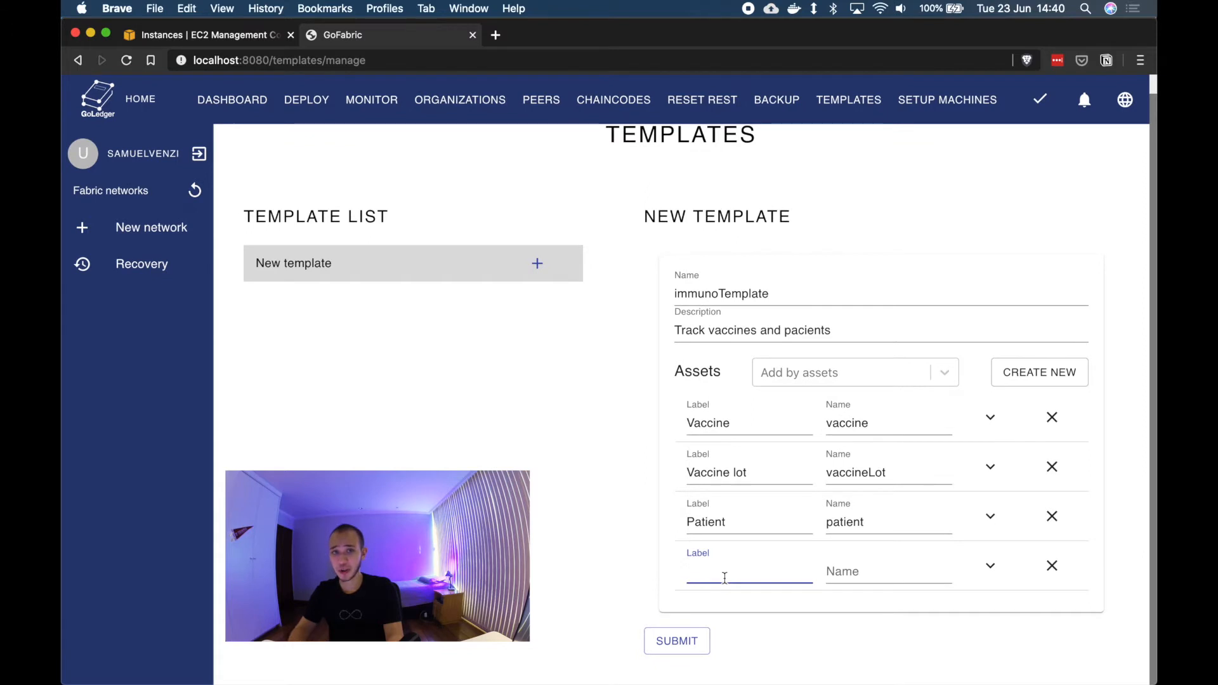
{"action": "type", "text": "Vacci"}
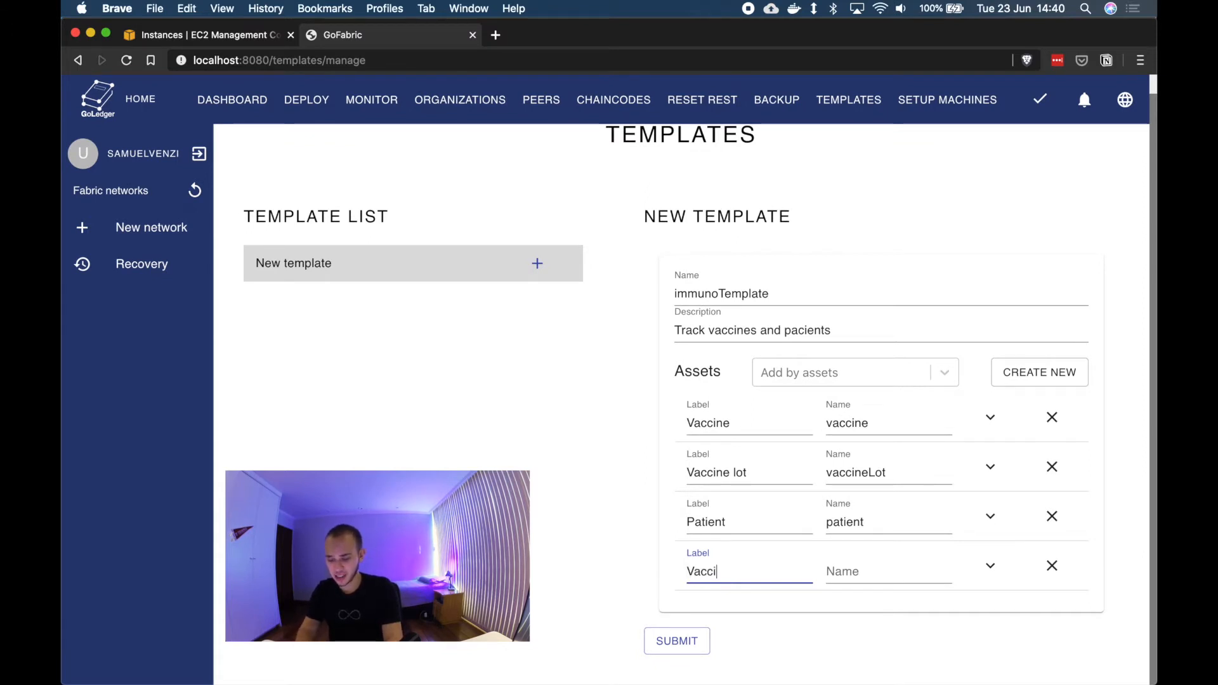
{"action": "type", "text": "ne admi"}
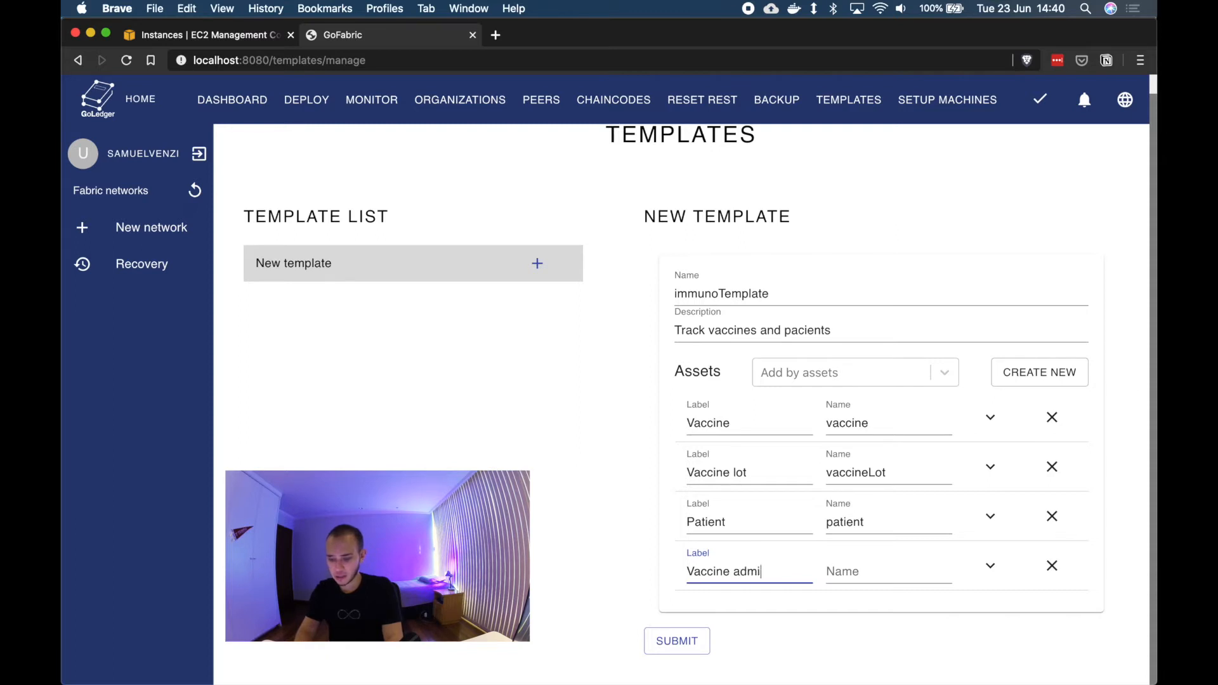
{"action": "type", "text": "nistration"}
{"action": "key", "text": "Tab"}
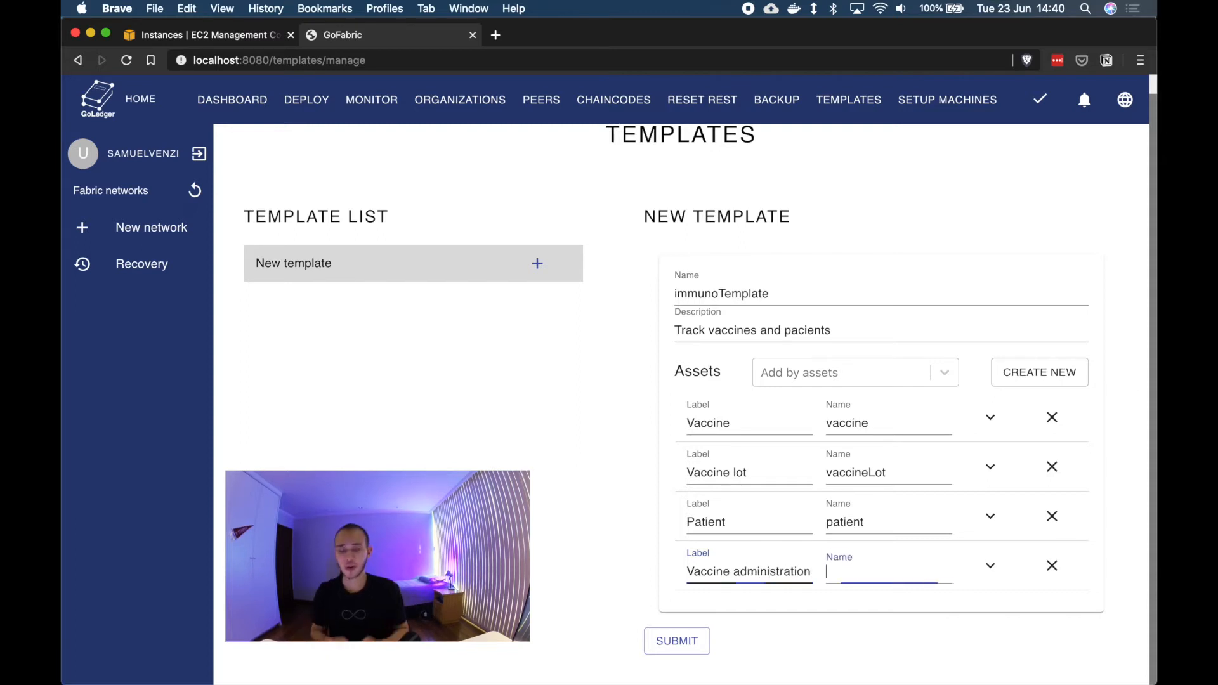
{"action": "type", "text": "vaccine"}
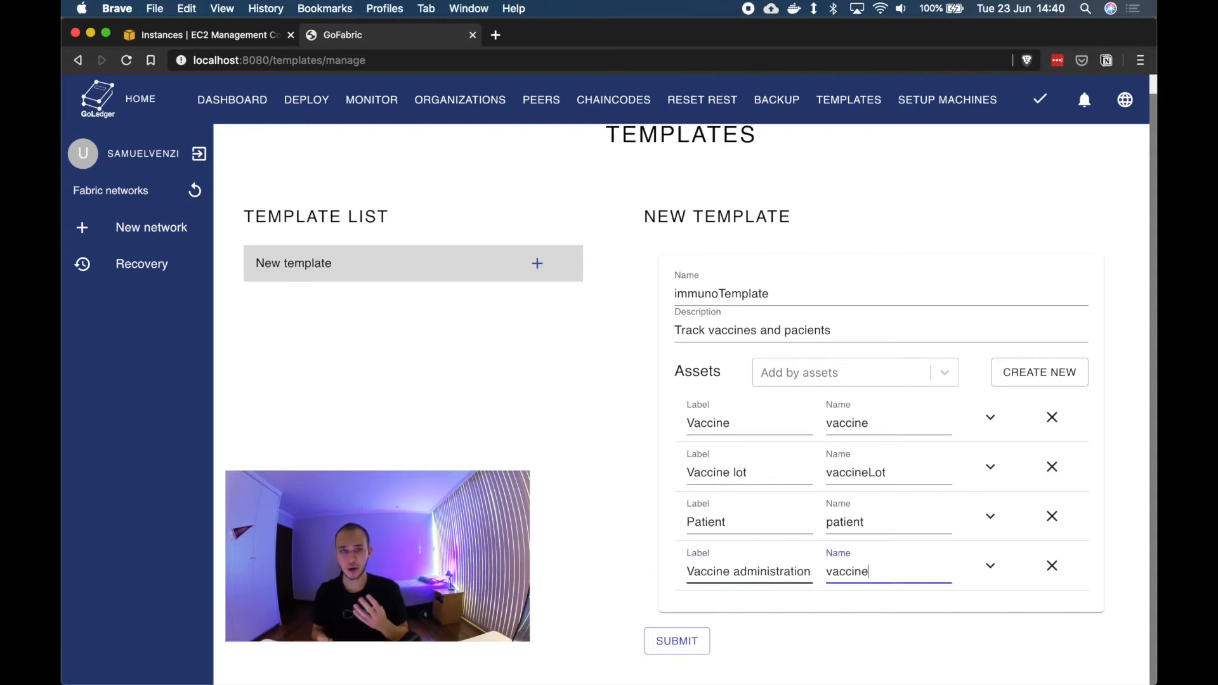
{"action": "type", "text": "Adm"}
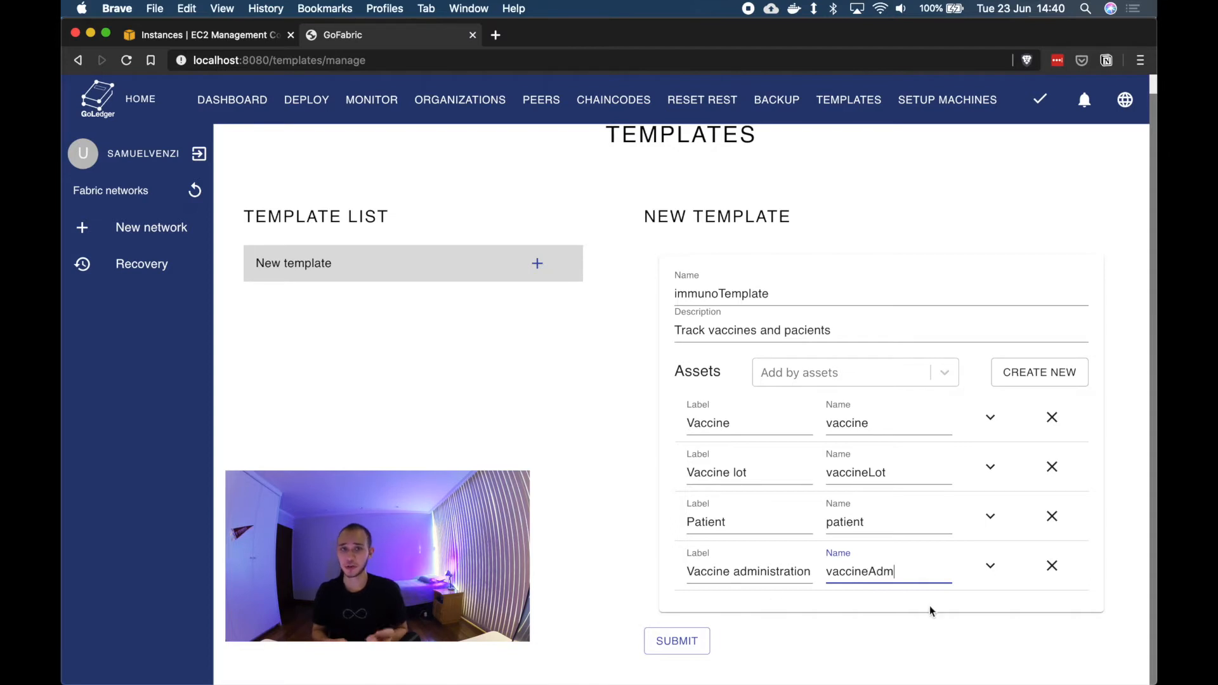
Step: Add a Patient field to Vaccine administration with tag patient, Patient type, marked as key and required
{"action": "left_click", "coordinate": [991, 567]}
{"action": "scroll", "coordinate": [888, 564], "scroll_direction": "down", "scroll_amount": 3}
{"action": "left_click", "coordinate": [825, 564]}
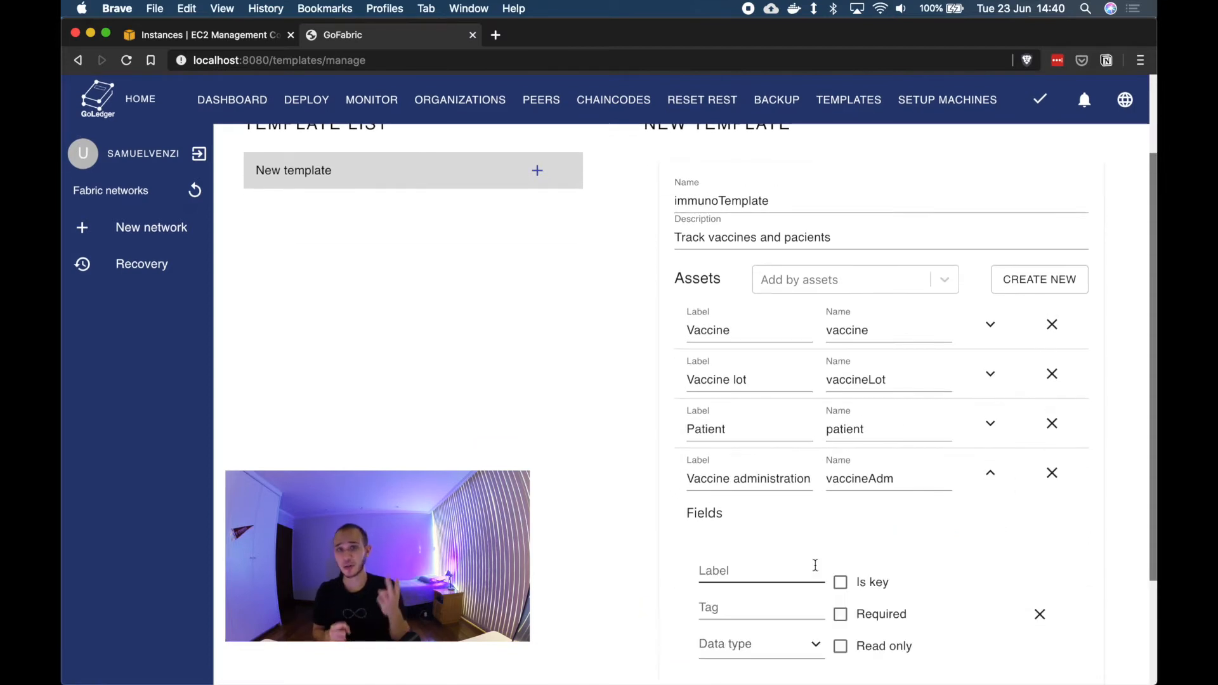
{"action": "scroll", "coordinate": [815, 565], "scroll_direction": "down", "scroll_amount": 3}
{"action": "left_click", "coordinate": [765, 421]}
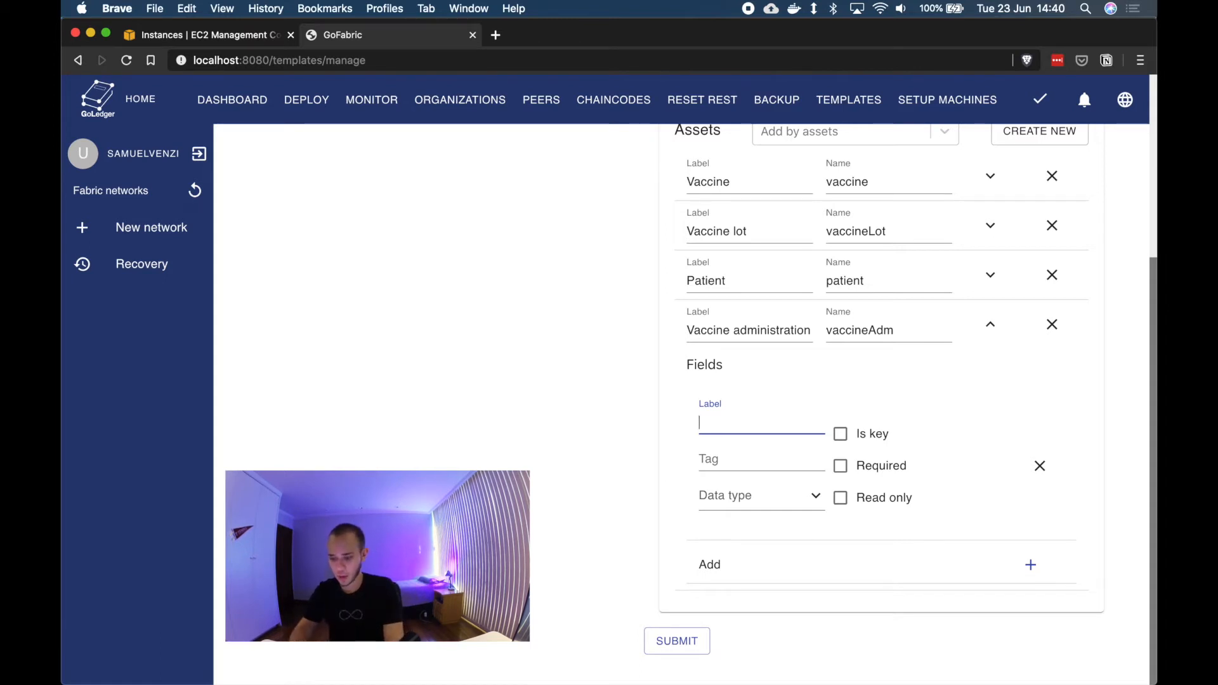
{"action": "type", "text": "Patient"}
{"action": "left_click", "coordinate": [742, 460]}
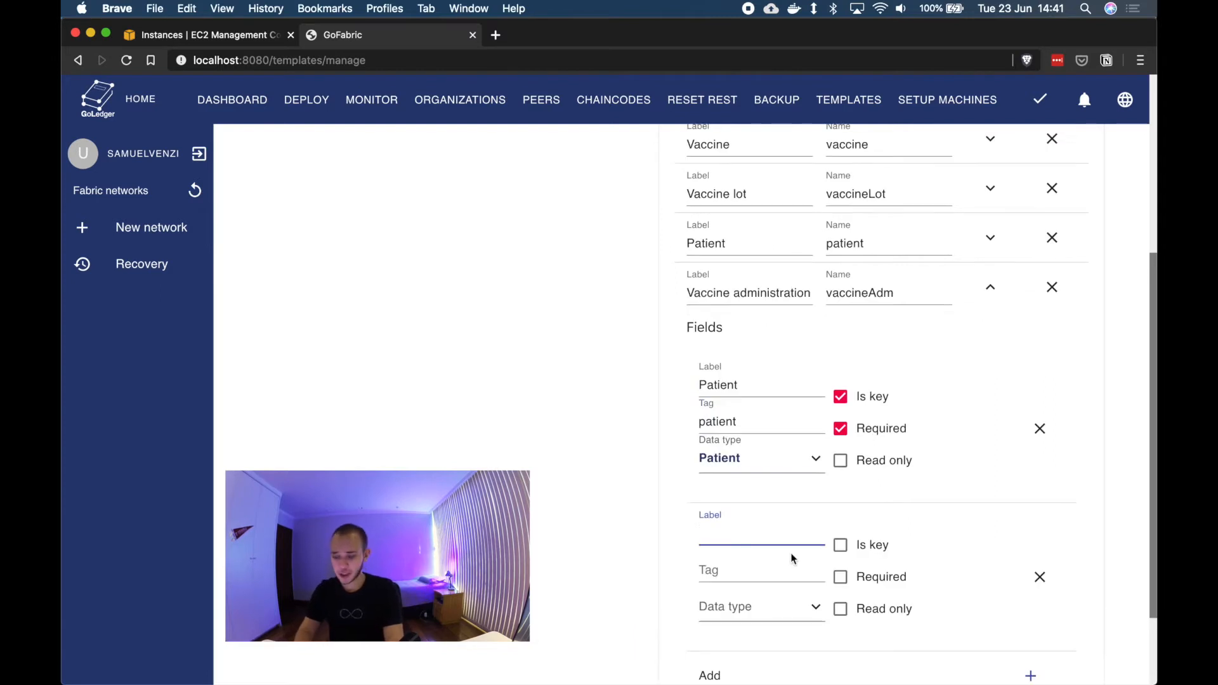
Step: Add a required Vaccine lot field to Vaccine administration with tag vaccineLot and VaccineLot data type
{"action": "type", "text": "Vacc"}
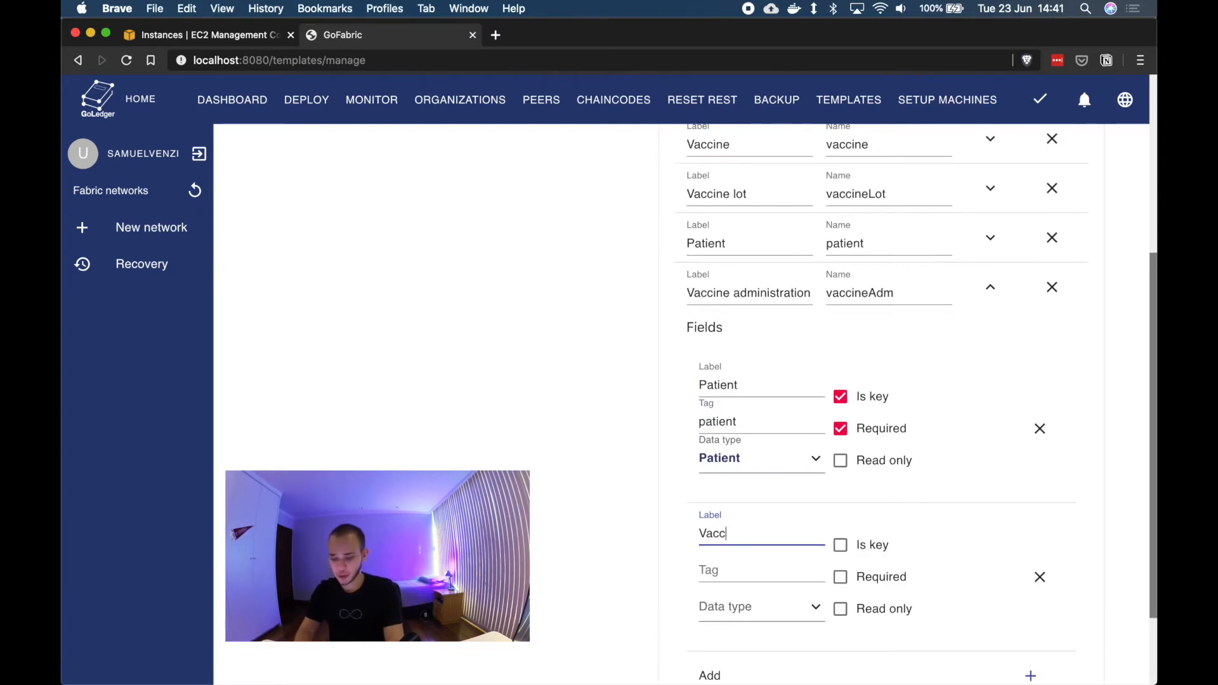
{"action": "type", "text": "ine lot"}
{"action": "left_click", "coordinate": [790, 562]}
{"action": "type", "text": "nacci"}
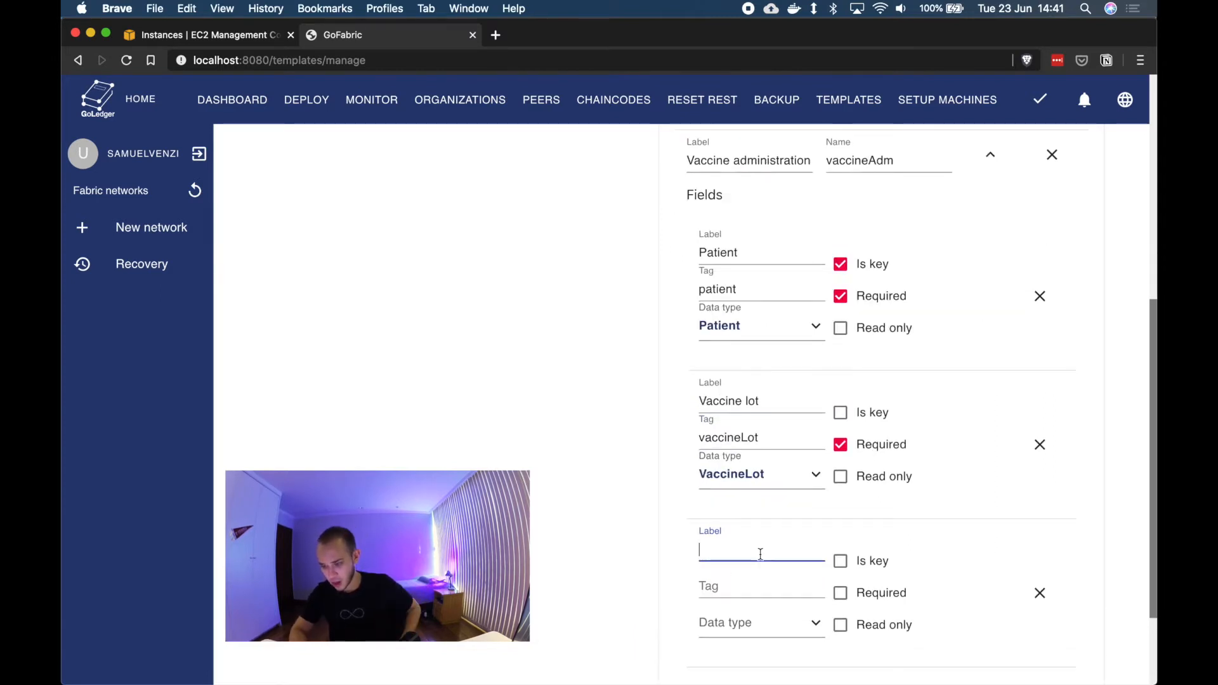
Step: Add a required String field Place of Adm with tag place, and a Date field with tag date, to Vaccine administration
{"action": "type", "text": "Place"}
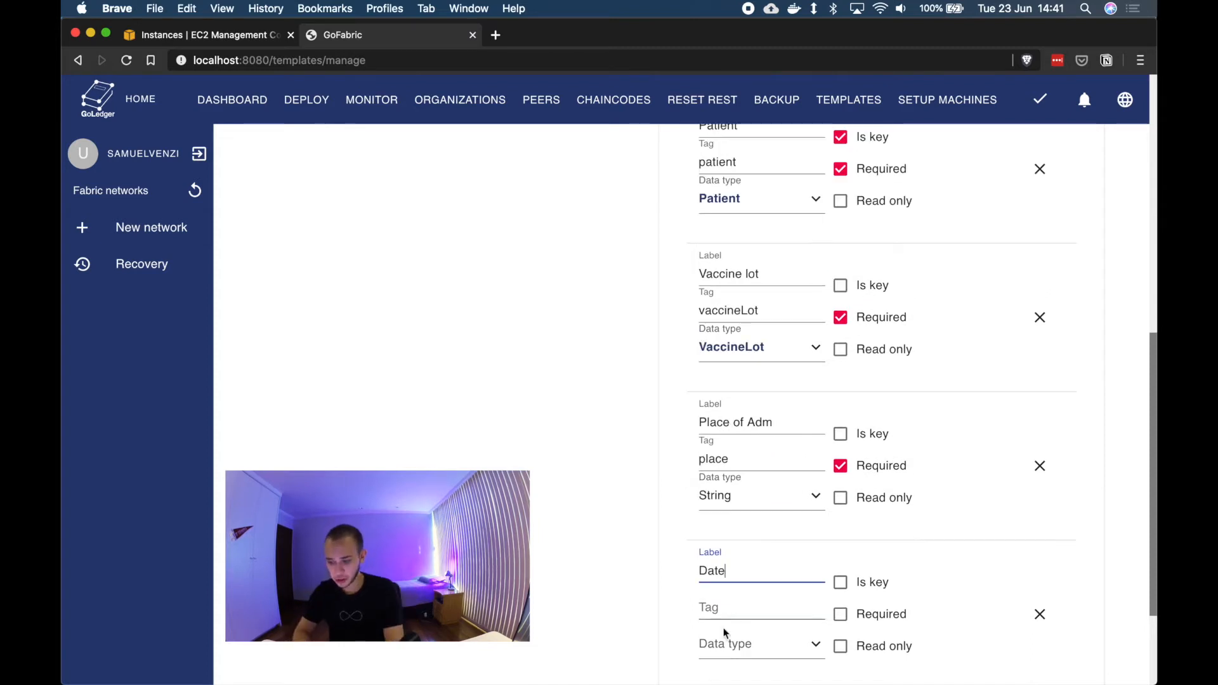
{"action": "left_click", "coordinate": [734, 610]}
{"action": "type", "text": "date"}
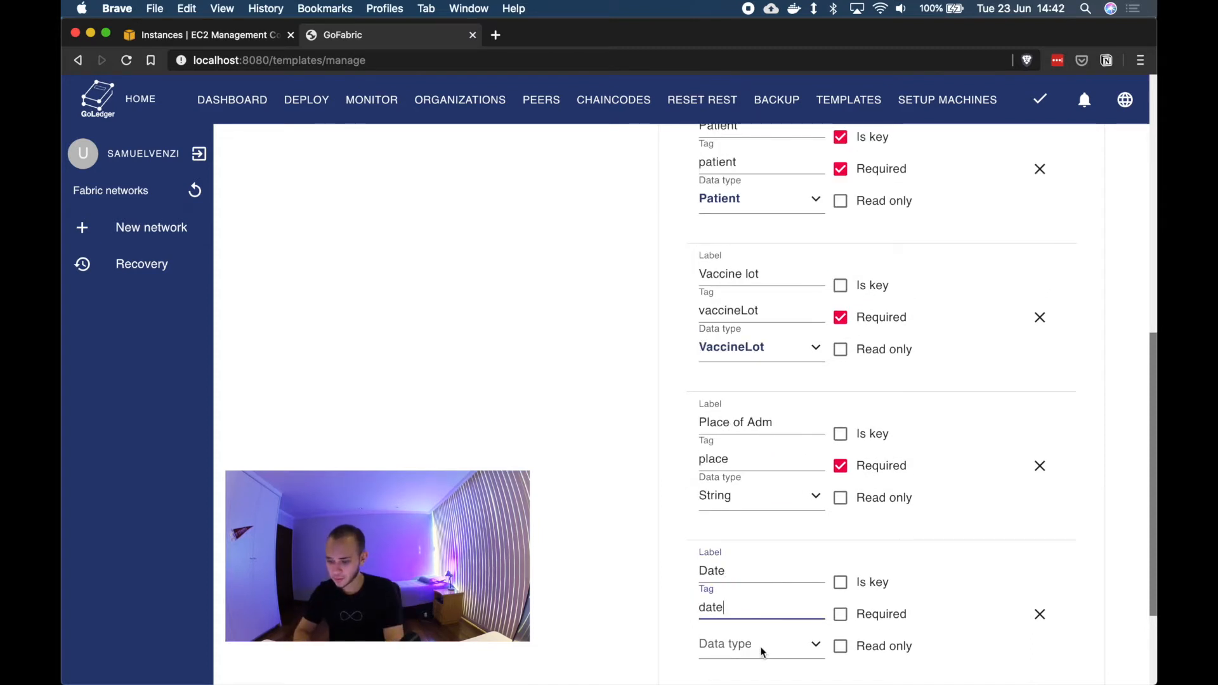
{"action": "left_click", "coordinate": [759, 646]}
{"action": "scroll", "coordinate": [763, 634], "scroll_direction": "down", "scroll_amount": 3}
{"action": "left_click", "coordinate": [756, 577]}
{"action": "left_click", "coordinate": [868, 467]}
Step: Submit the immunoTemplate template and dismiss the success dialog
{"action": "left_click", "coordinate": [692, 651]}
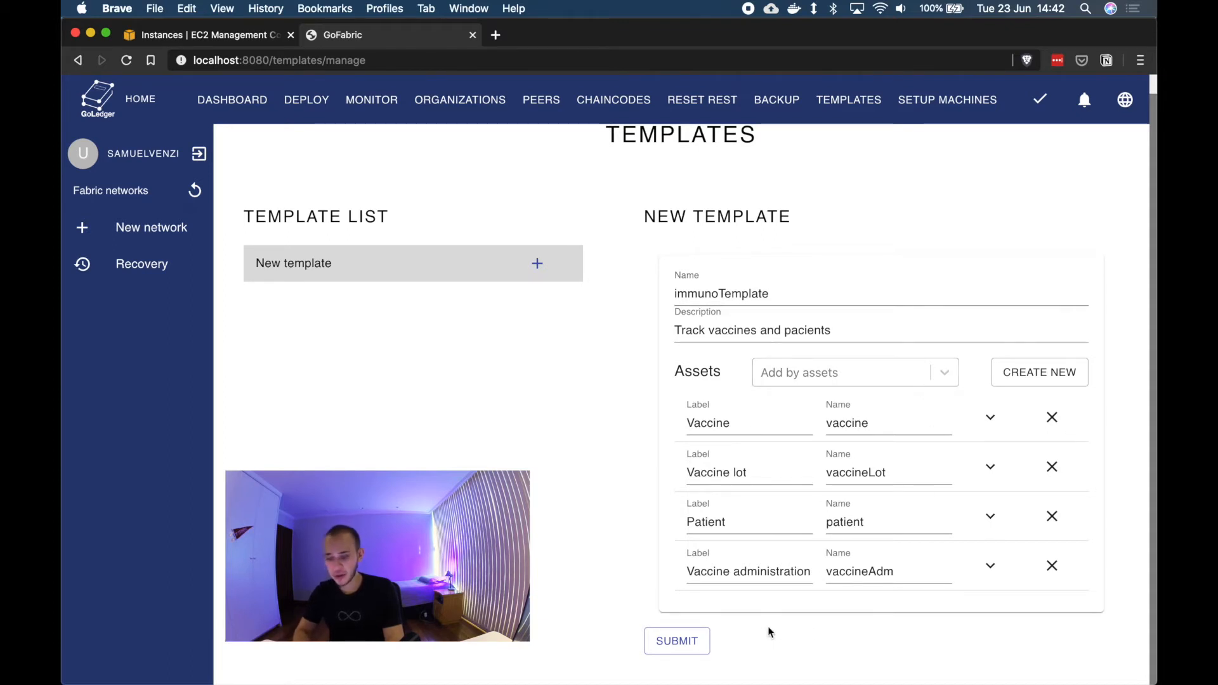
{"action": "left_click", "coordinate": [696, 646]}
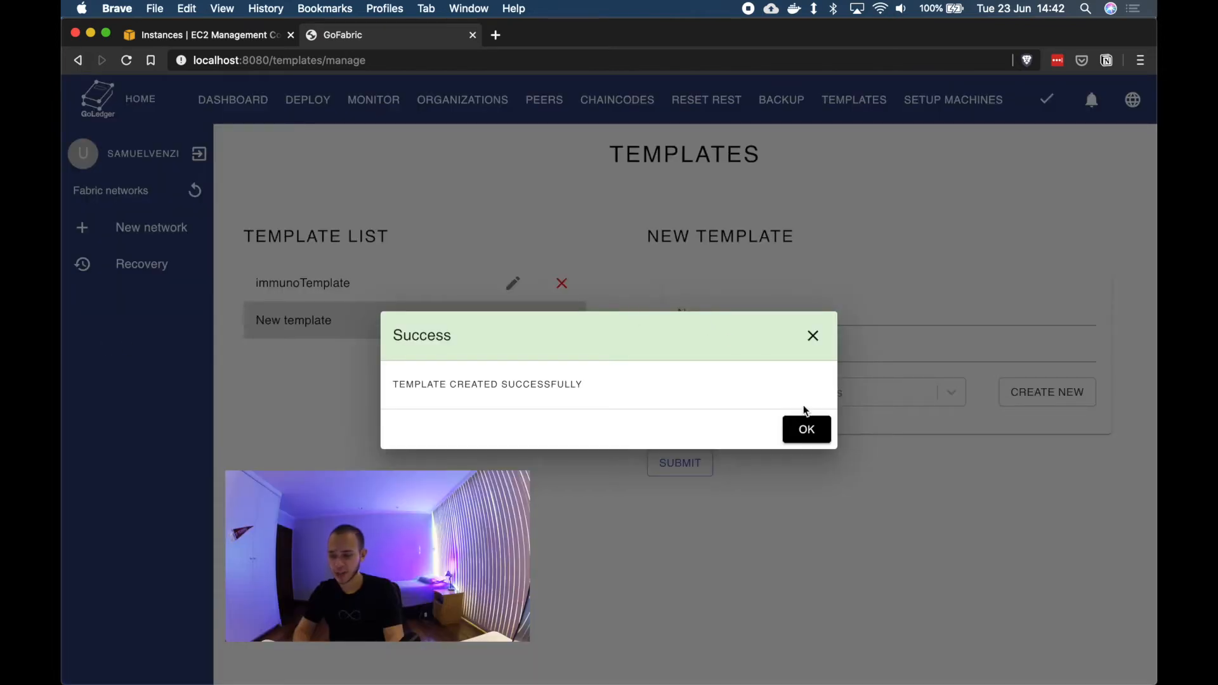
{"action": "left_click", "coordinate": [811, 431]}
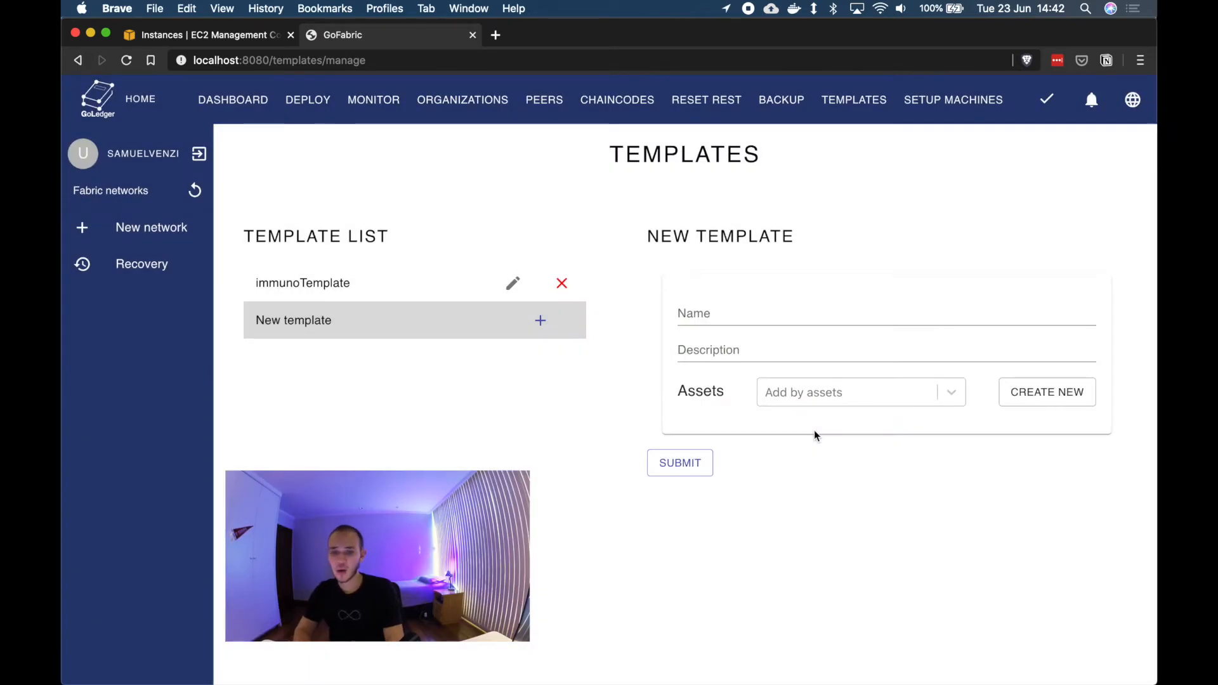
Step: Open the deploy wizard and name the first organization st-johns with domain health.com
{"action": "left_click", "coordinate": [315, 104]}
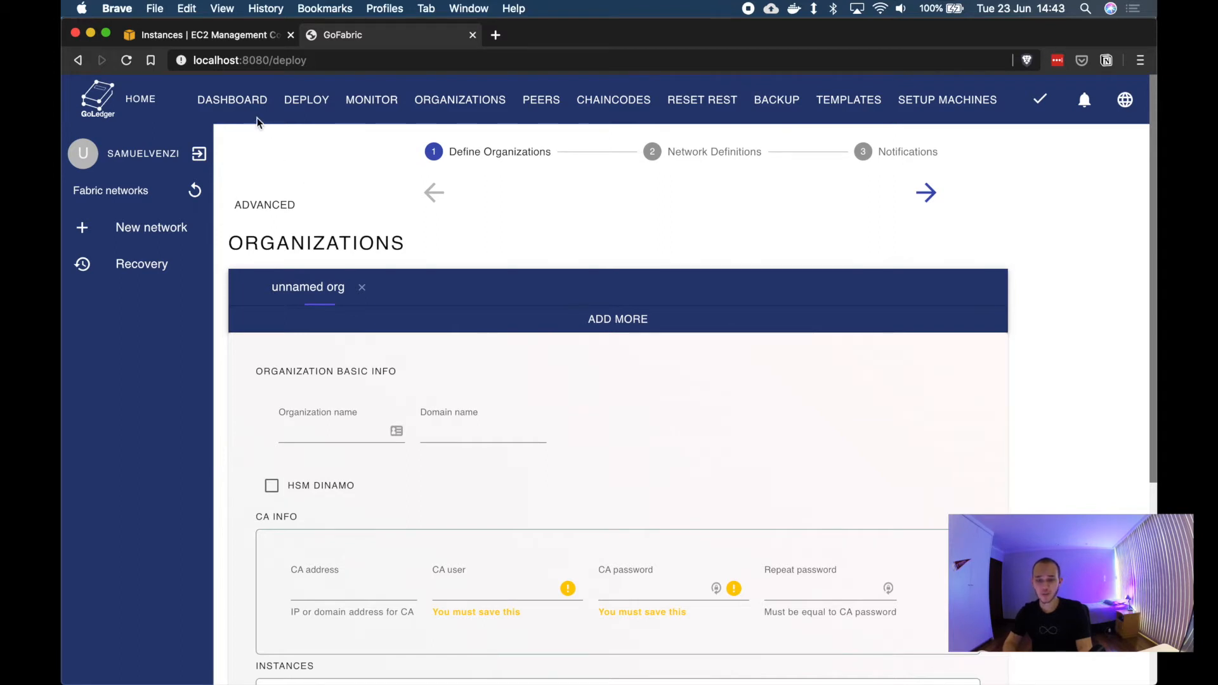
{"action": "left_click", "coordinate": [238, 31]}
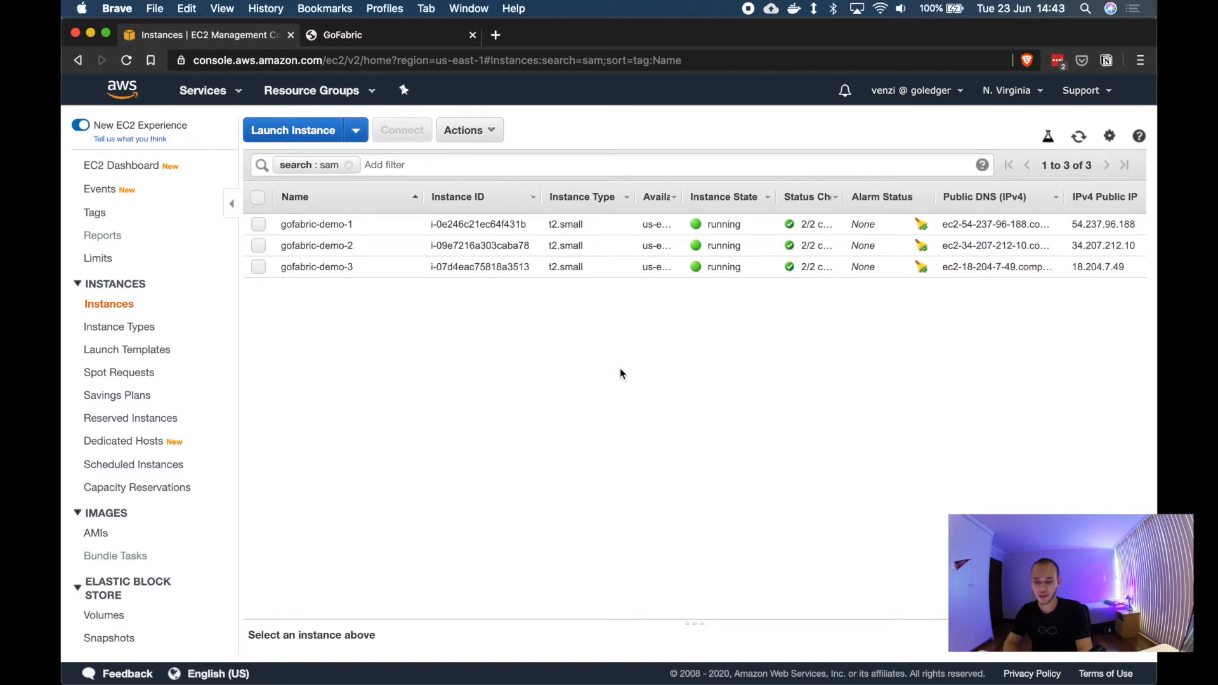
{"action": "key", "text": "ctrl+Tab"}
{"action": "scroll", "coordinate": [457, 477], "scroll_direction": "down", "scroll_amount": 1}
{"action": "type", "text": "s"}
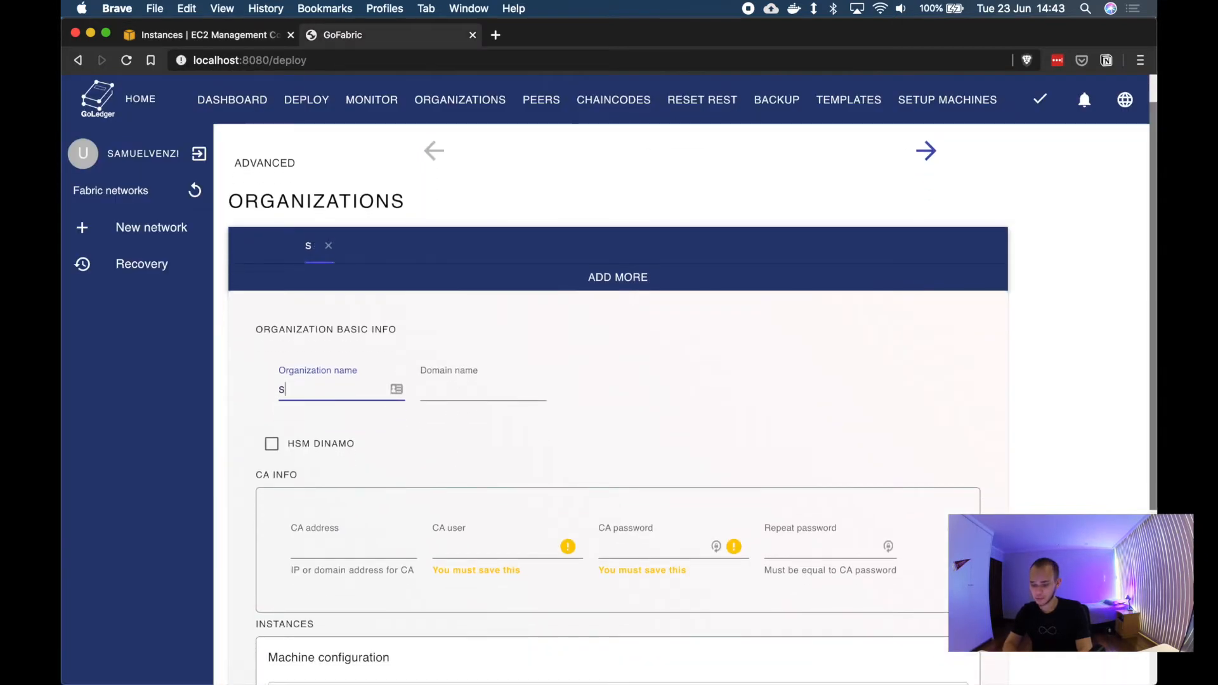
{"action": "type", "text": "t-johns"}
{"action": "key", "text": "Tab"}
{"action": "type", "text": "health.com"}
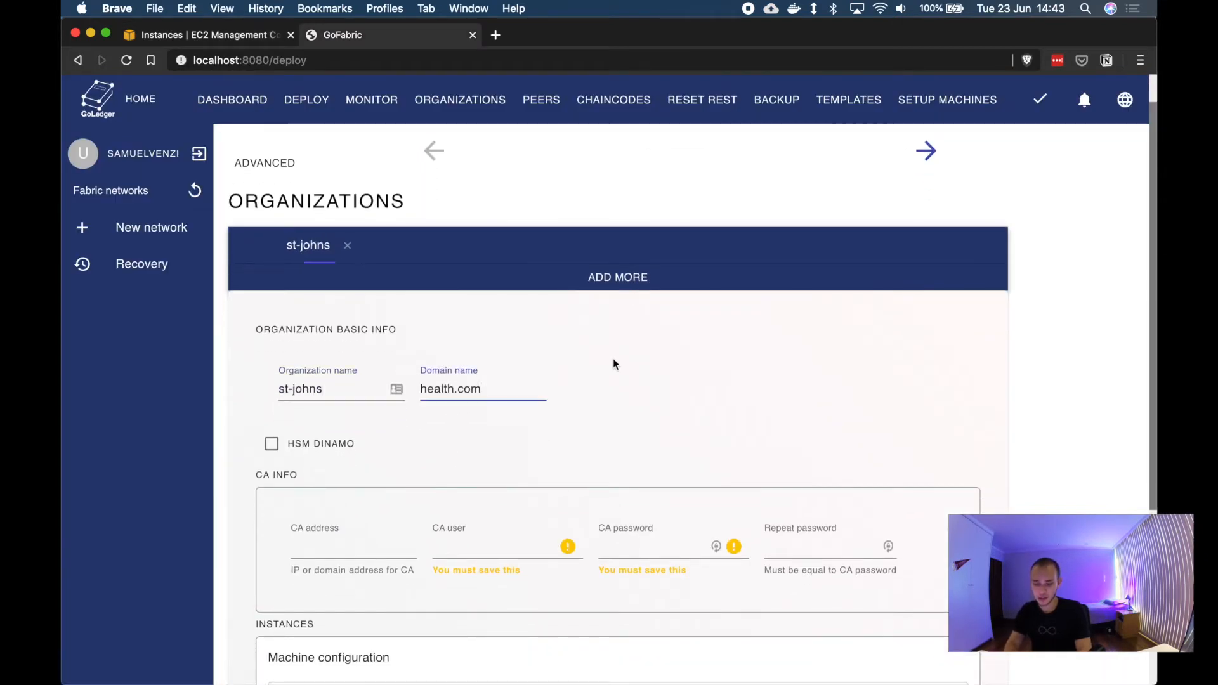
Step: Add a second organization named st-peters with domain health.com
{"action": "left_click", "coordinate": [622, 279]}
{"action": "left_click", "coordinate": [328, 411]}
{"action": "type", "text": "st-peters"}
{"action": "key", "text": "Tab"}
{"action": "type", "text": "health.com"}
Step: Add a third organization named com-hosp
{"action": "left_click", "coordinate": [610, 279]}
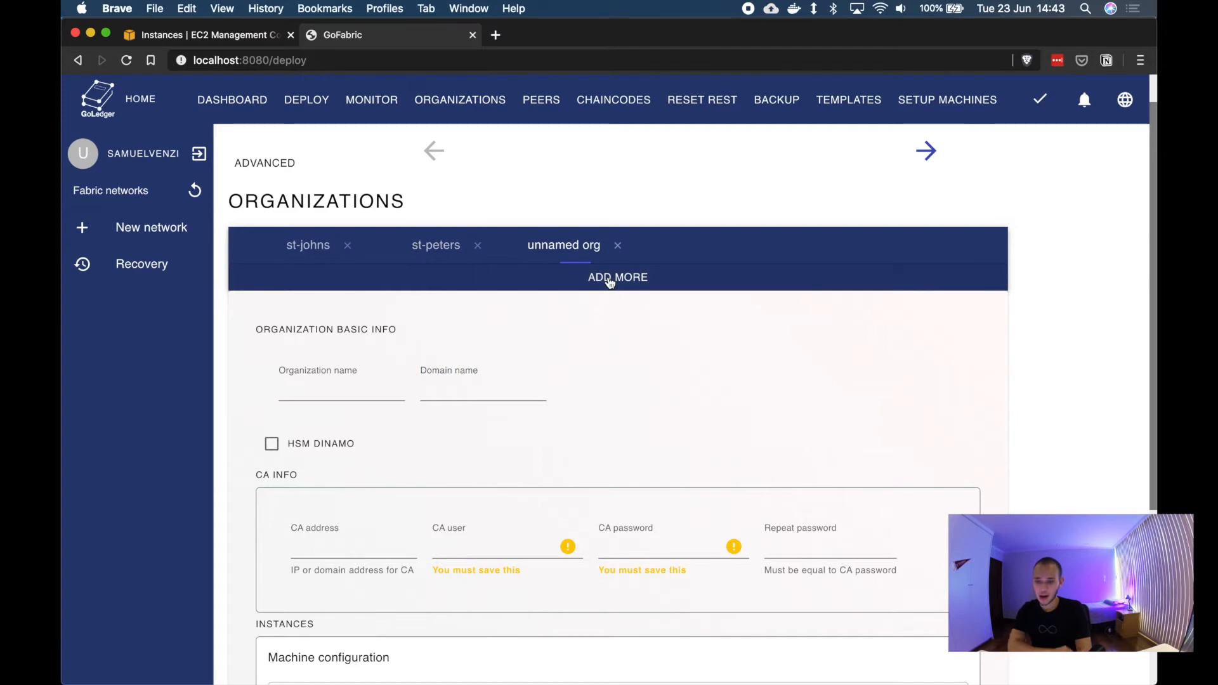
{"action": "left_click", "coordinate": [340, 394]}
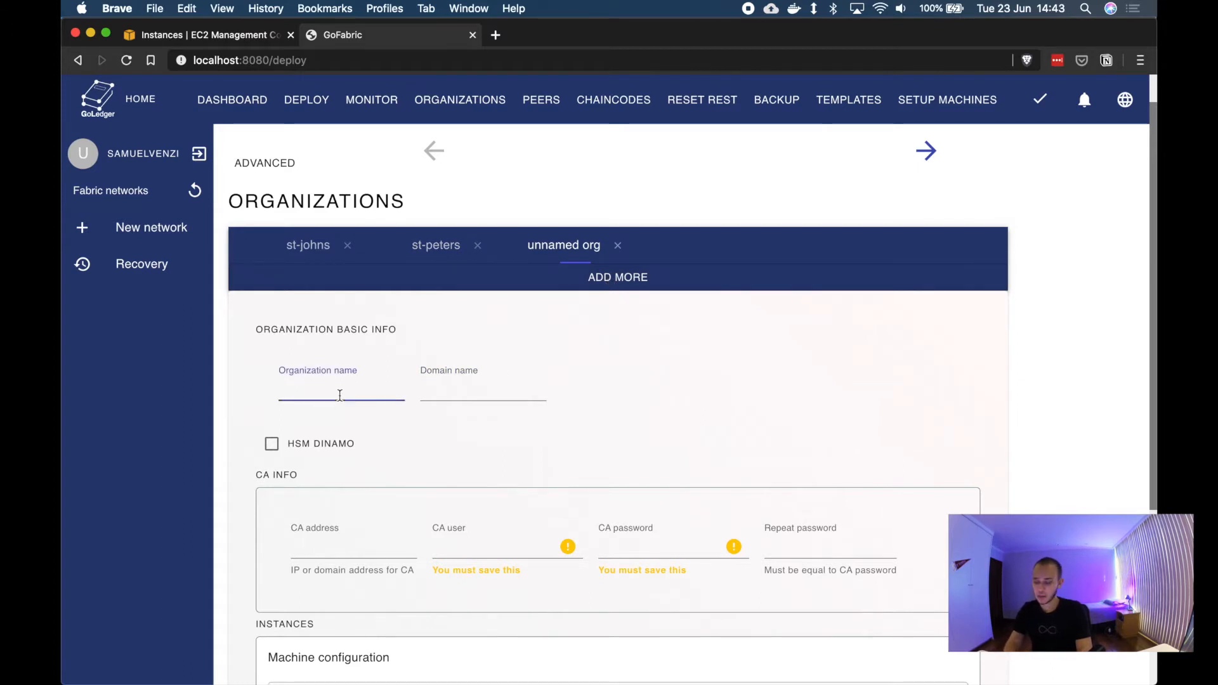
{"action": "type", "text": "com-"}
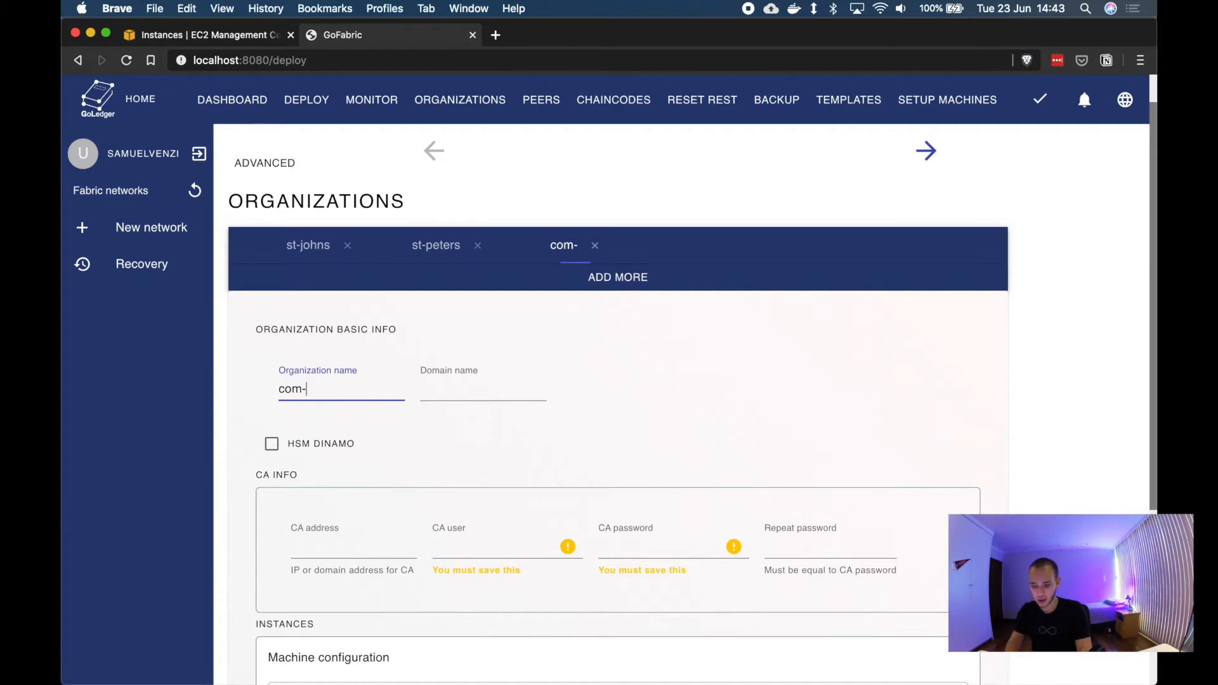
{"action": "type", "text": "hosp"}
Step: Set st-johns' CA address to 54.237.96.188, copied from the gofabric-demo-1 instance's public IPv4 in the AWS console
{"action": "left_click", "coordinate": [306, 247]}
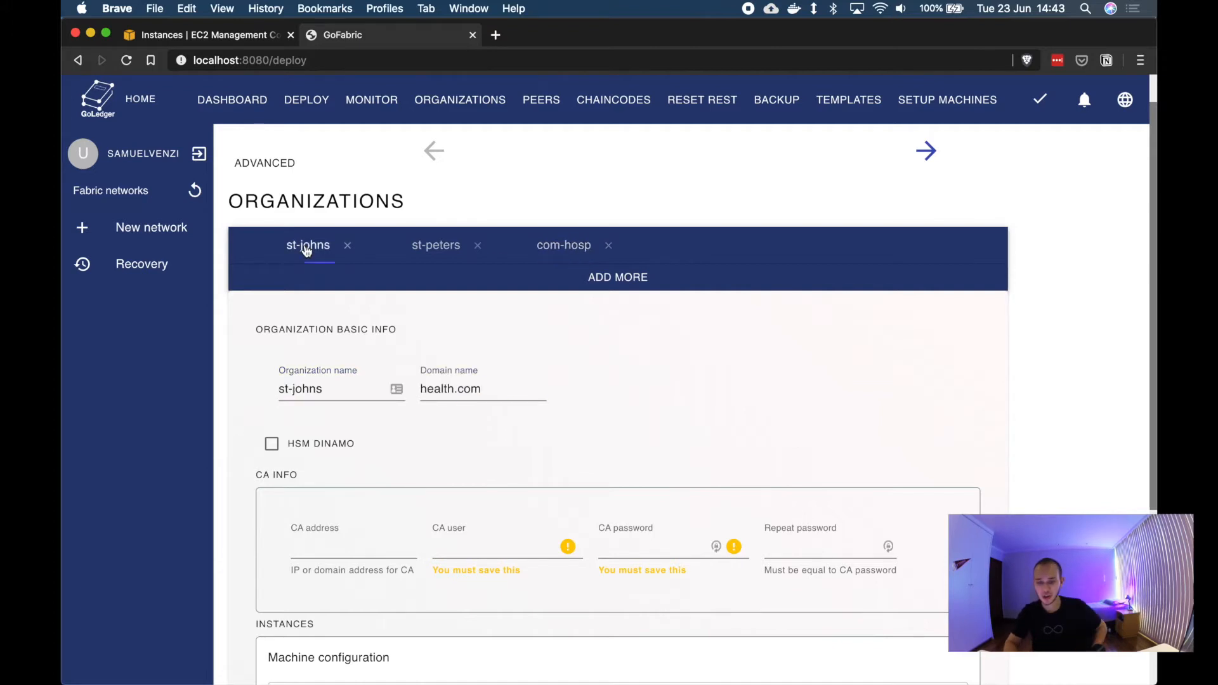
{"action": "scroll", "coordinate": [505, 356], "scroll_direction": "down", "scroll_amount": 3}
{"action": "left_click_drag", "start_coordinate": [257, 331], "coordinate": [314, 335]}
{"action": "left_click", "coordinate": [375, 334]}
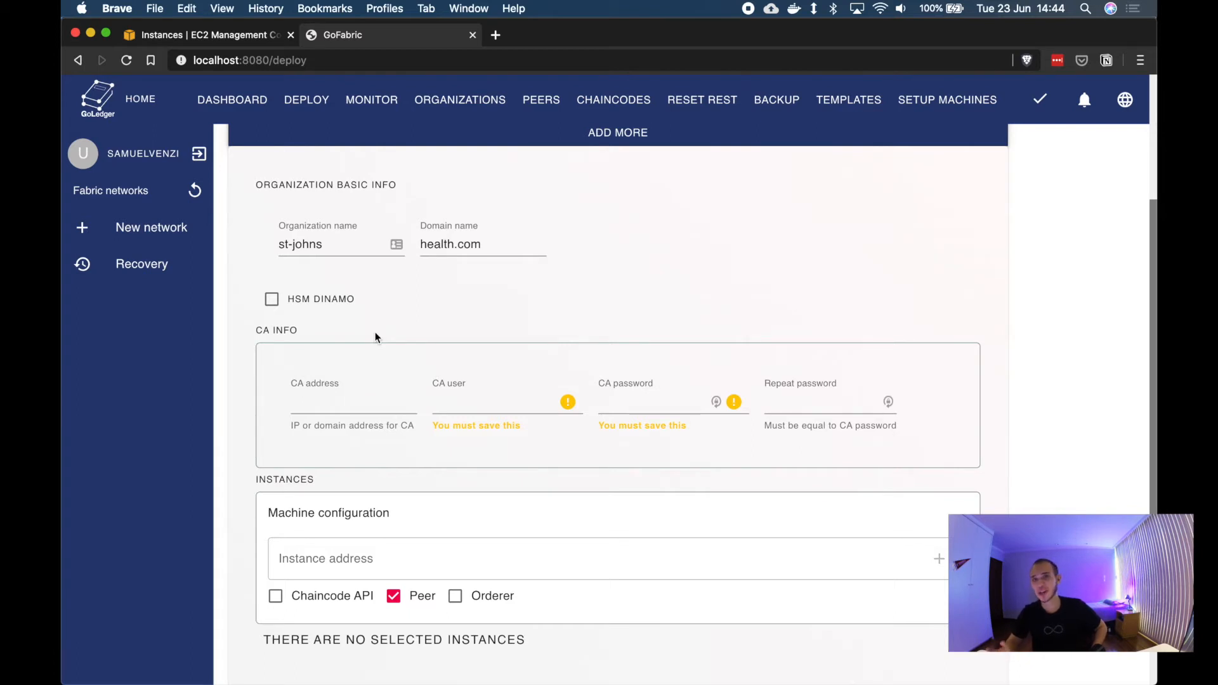
{"action": "left_click", "coordinate": [367, 405]}
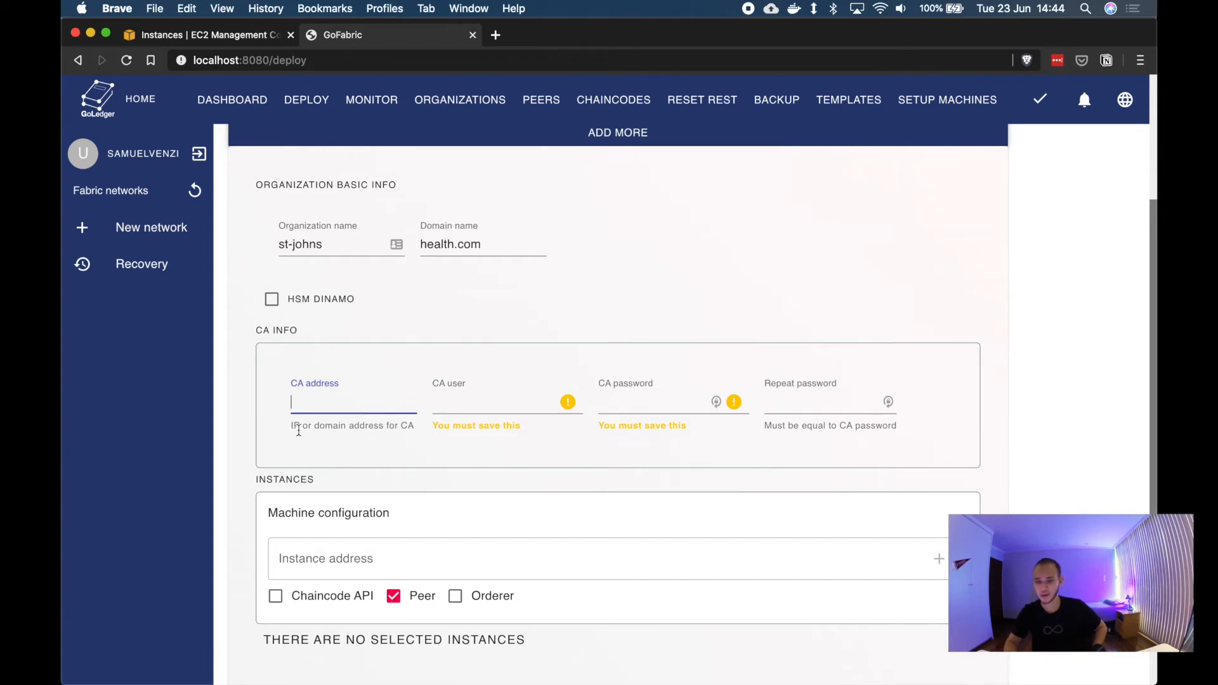
{"action": "left_click", "coordinate": [217, 36]}
{"action": "double_click", "coordinate": [1105, 224]}
{"action": "key", "text": "super+c"}
{"action": "left_click", "coordinate": [365, 35]}
{"action": "key", "text": "super+v"}
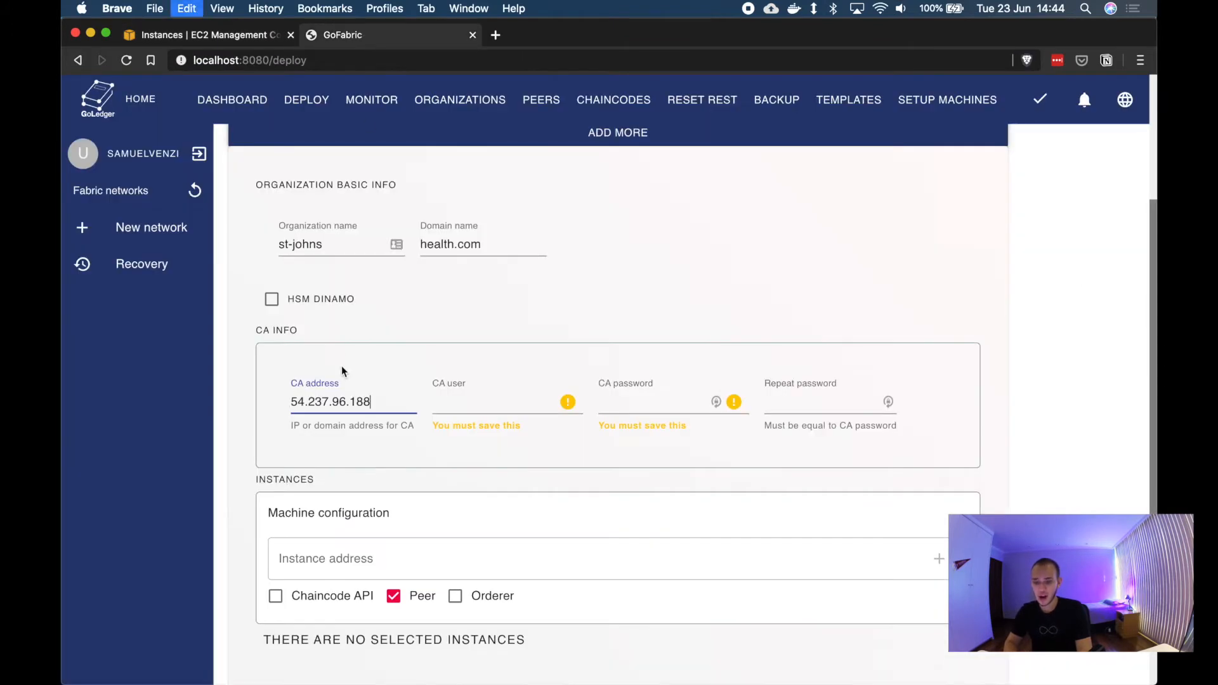
Step: Set st-johns' CA user to adminjohns and enter the CA password and its repetition
{"action": "key", "text": "Tab"}
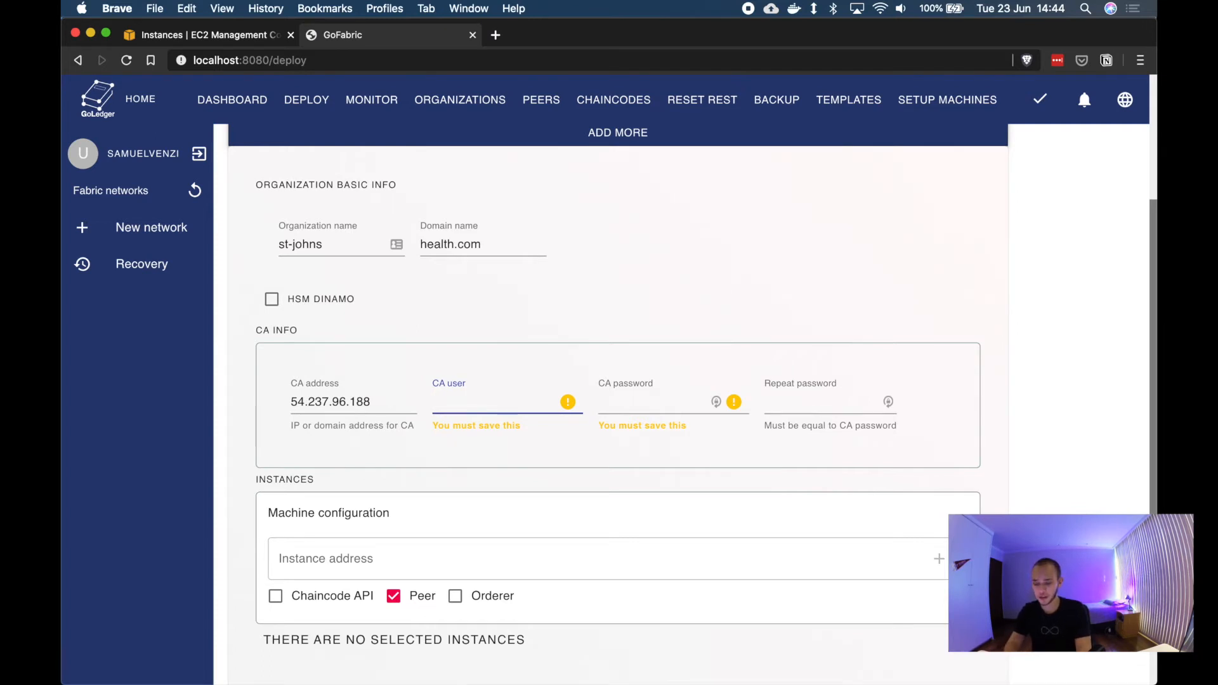
{"action": "type", "text": "admin"}
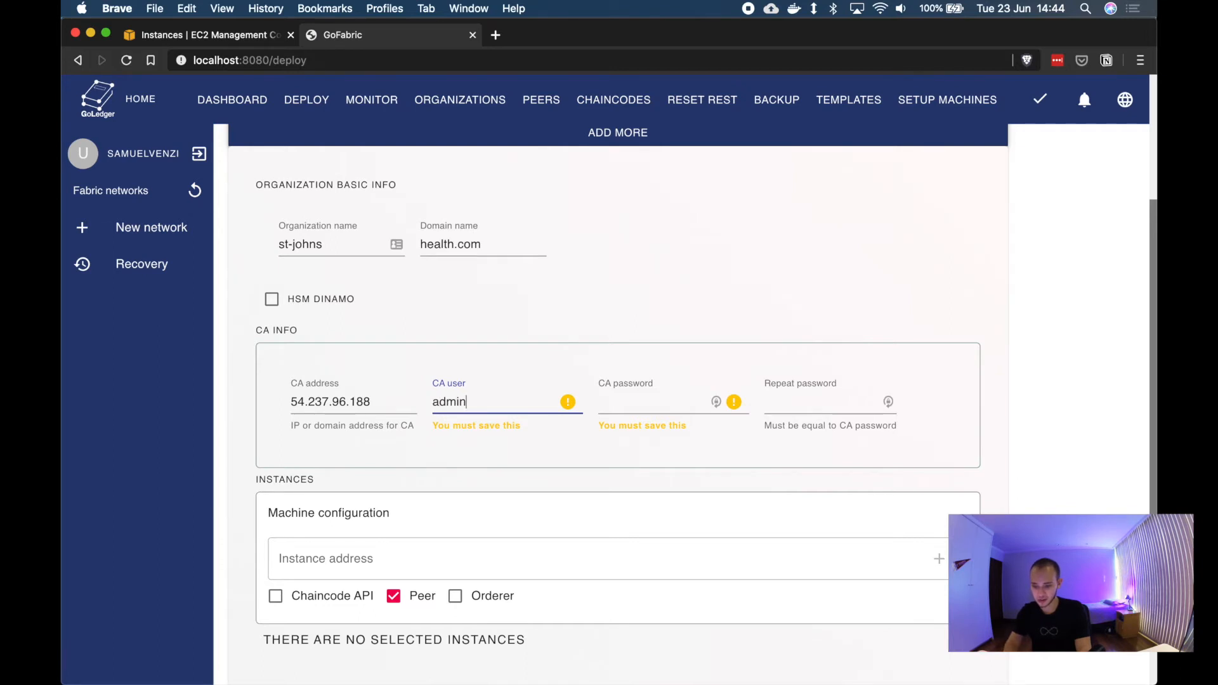
{"action": "type", "text": "johns"}
{"action": "key", "text": "Tab"}
{"action": "type", "text": "••••••••"}
{"action": "key", "text": "Tab"}
{"action": "type", "text": "••••••••"}
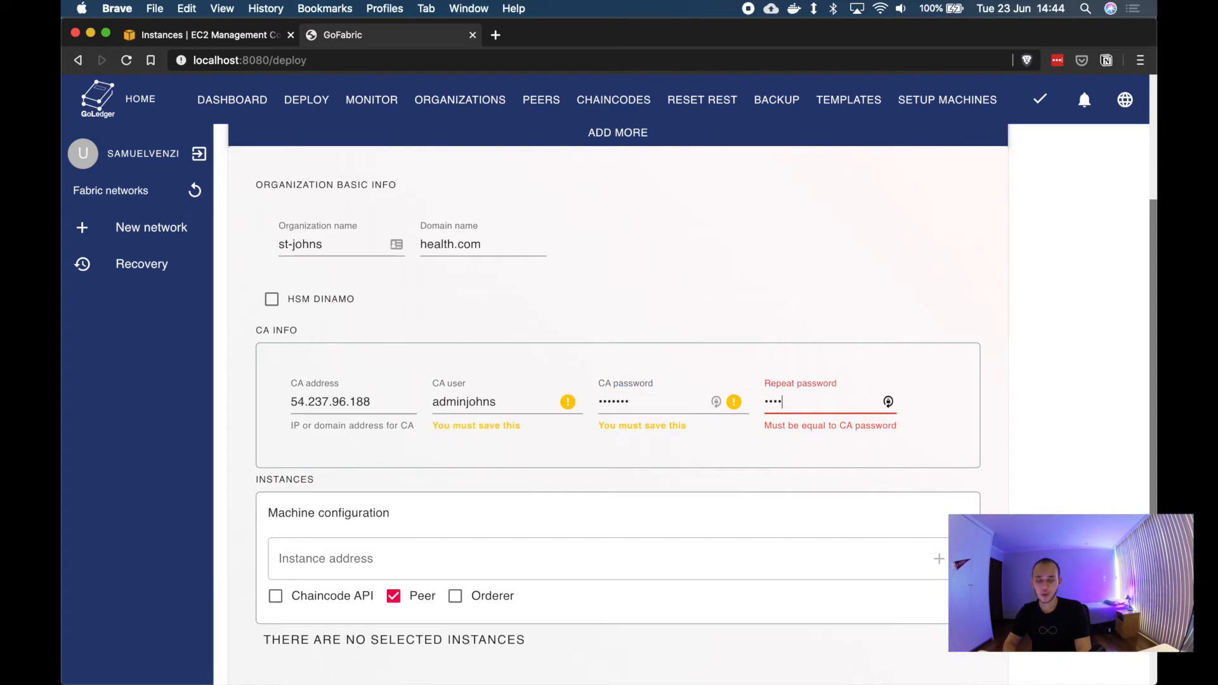
Step: Add instance 54.237.96.188 to st-johns with Chaincode API, WEB interface, Peer and Orderer enabled
{"action": "scroll", "coordinate": [512, 468], "scroll_direction": "down", "scroll_amount": 4}
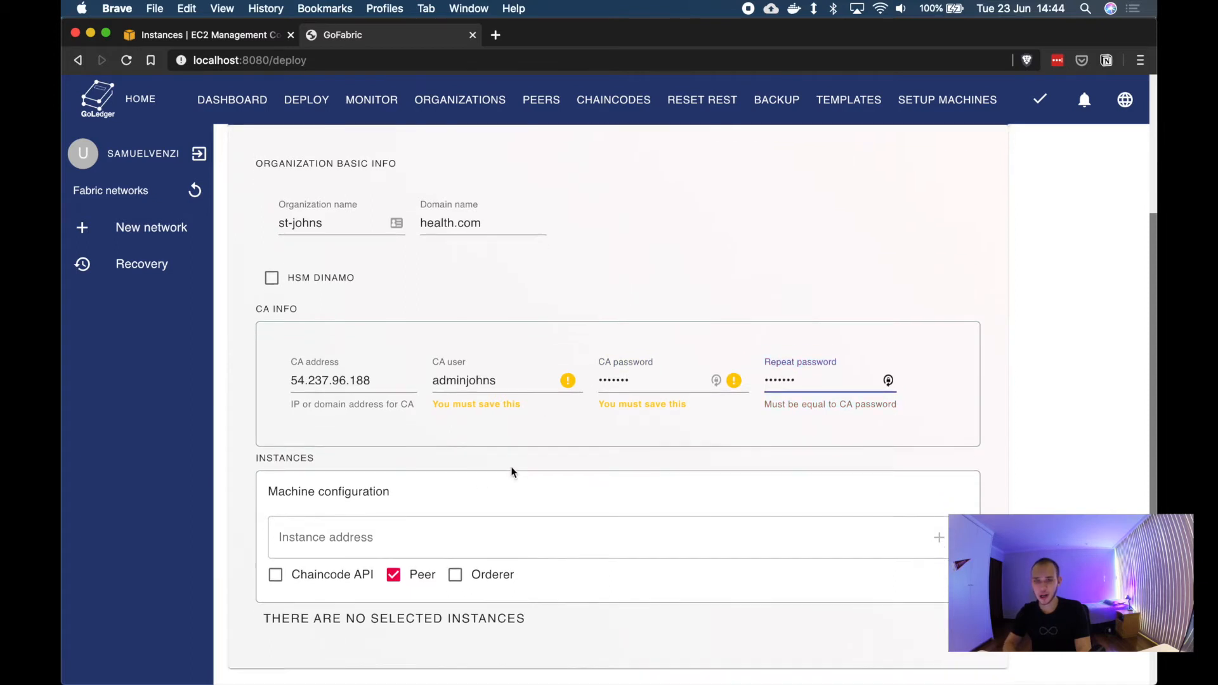
{"action": "left_click", "coordinate": [371, 449]}
{"action": "key", "text": "super+v"}
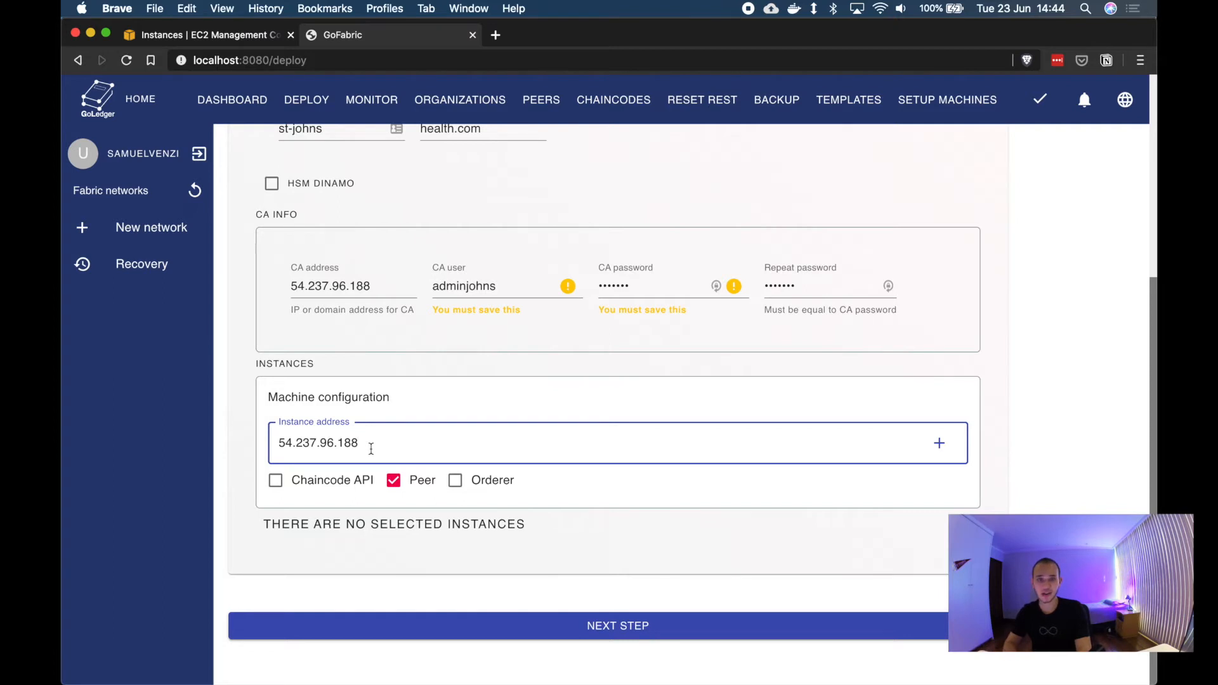
{"action": "left_click", "coordinate": [477, 489]}
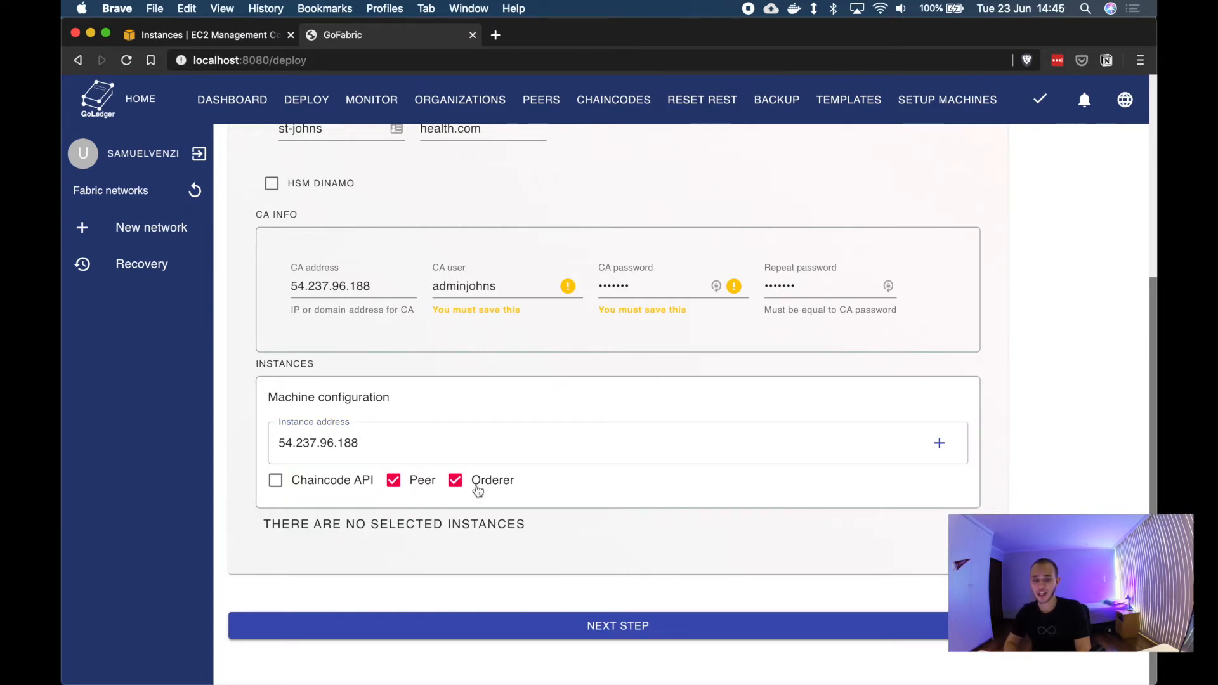
{"action": "left_click", "coordinate": [275, 481]}
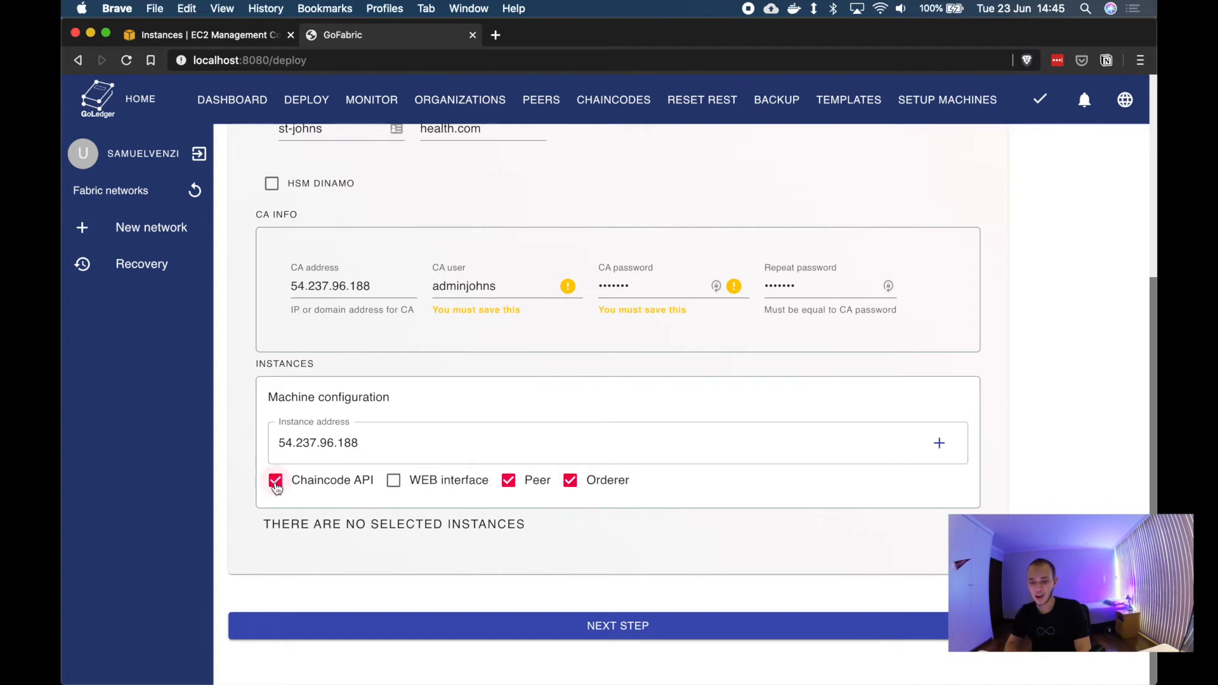
{"action": "left_click", "coordinate": [389, 485]}
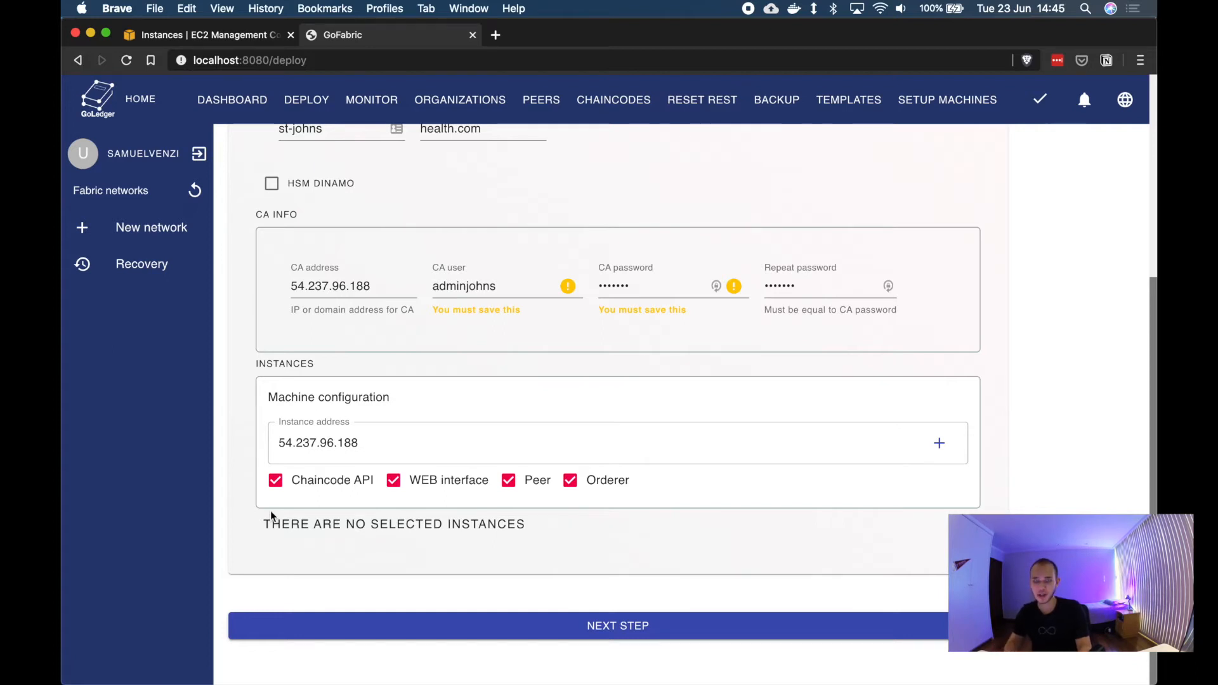
Step: Set st-peters' CA address to 34.207.212.10, copied from gofabric-demo-2's public IPv4
{"action": "scroll", "coordinate": [663, 580], "scroll_direction": "up", "scroll_amount": 5}
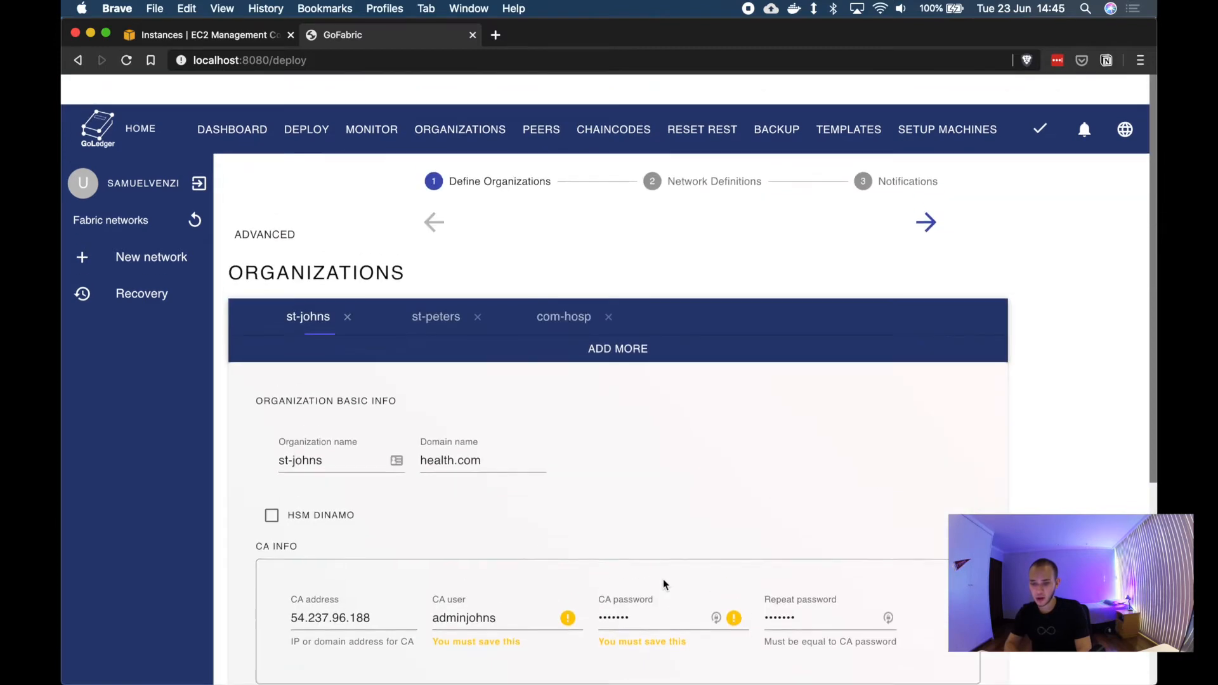
{"action": "left_click", "coordinate": [434, 300]}
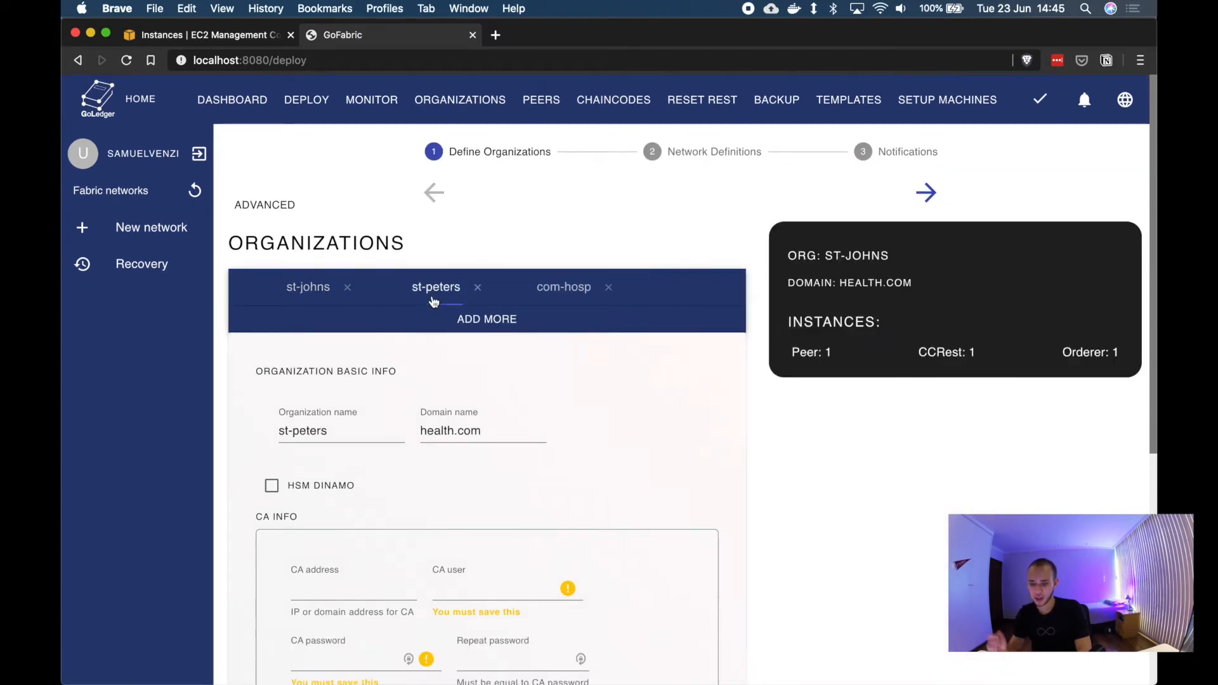
{"action": "scroll", "coordinate": [431, 298], "scroll_direction": "down", "scroll_amount": 3}
{"action": "left_click", "coordinate": [194, 37]}
{"action": "double_click", "coordinate": [1106, 245]}
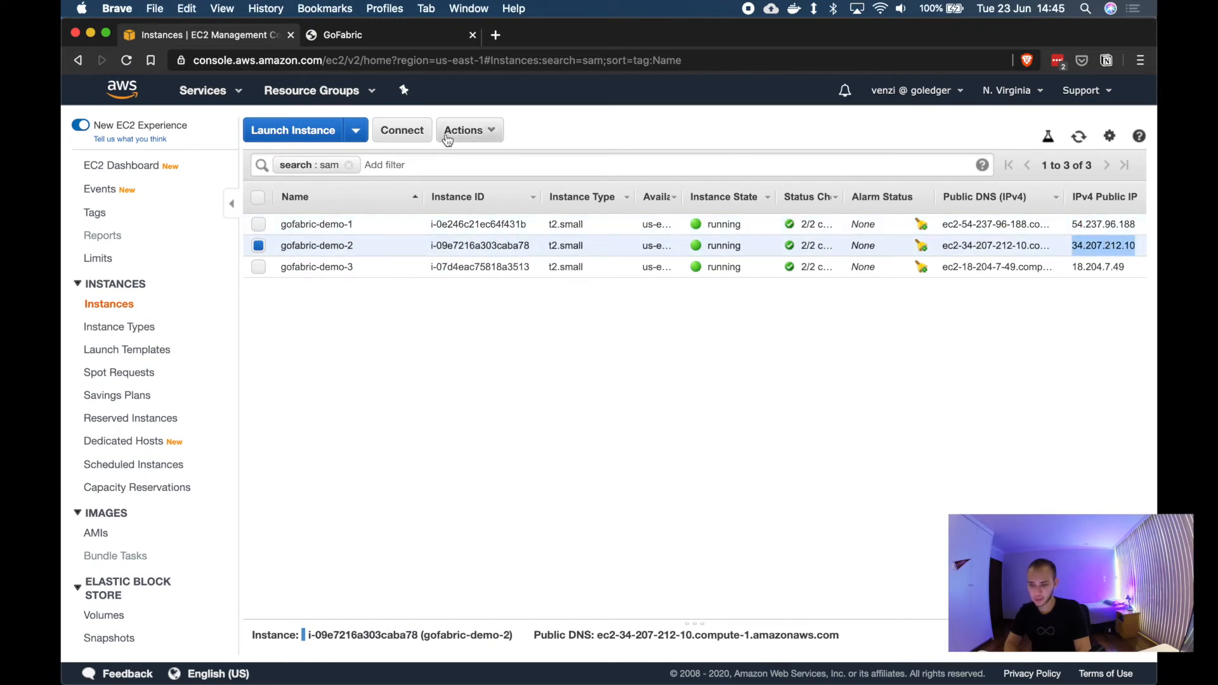
{"action": "left_click", "coordinate": [348, 35]}
{"action": "key", "text": "super+v"}
Step: Set st-peters' CA user to adminpeters and enter the CA password and its repetition
{"action": "key", "text": "Tab"}
{"action": "type", "text": "adminpeters"}
{"action": "key", "text": "Tab"}
{"action": "type", "text": "•••••••"}
{"action": "key", "text": "Tab"}
{"action": "type", "text": "•••••••"}
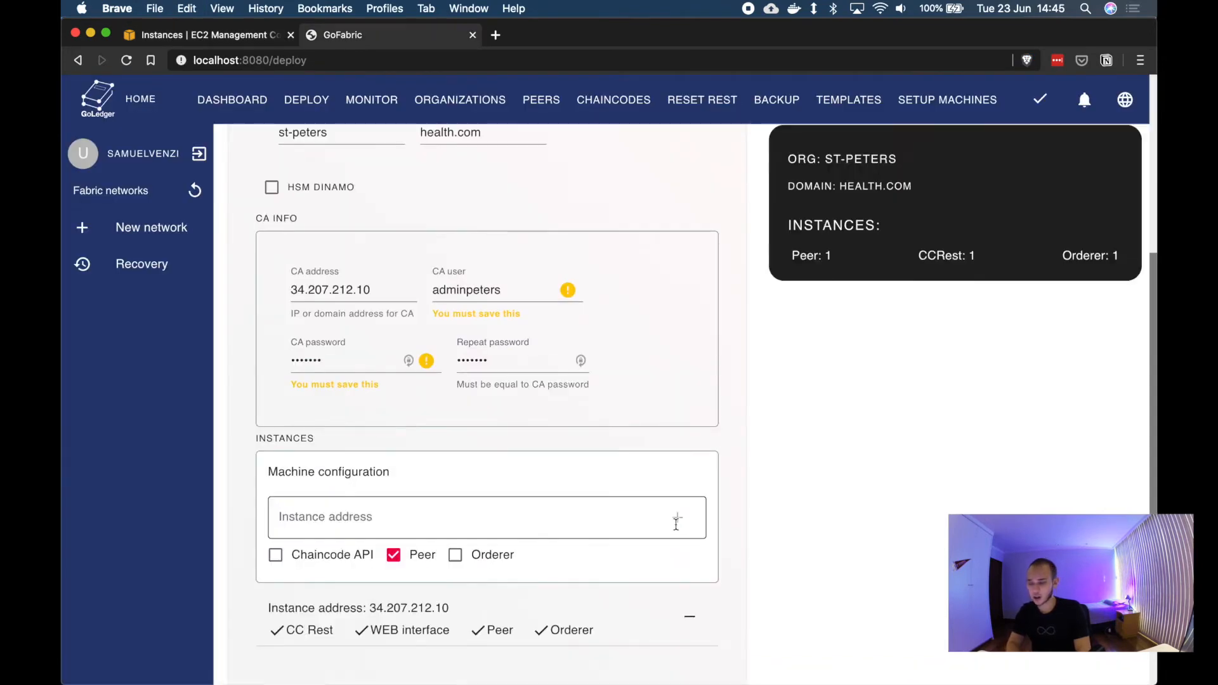
Step: Set com-hosp's CA address to 18.204.7.49 from gofabric-demo-3, CA user admincom, and enter the CA password twice
{"action": "left_click", "coordinate": [194, 35]}
{"action": "double_click", "coordinate": [1102, 264]}
{"action": "left_click", "coordinate": [348, 35]}
{"action": "type", "text": "care-hosp"}
{"action": "key", "text": "super+v"}
{"action": "type", "text": "admincom•••••••"}
{"action": "scroll", "coordinate": [487, 381], "scroll_direction": "up", "scroll_amount": 5}
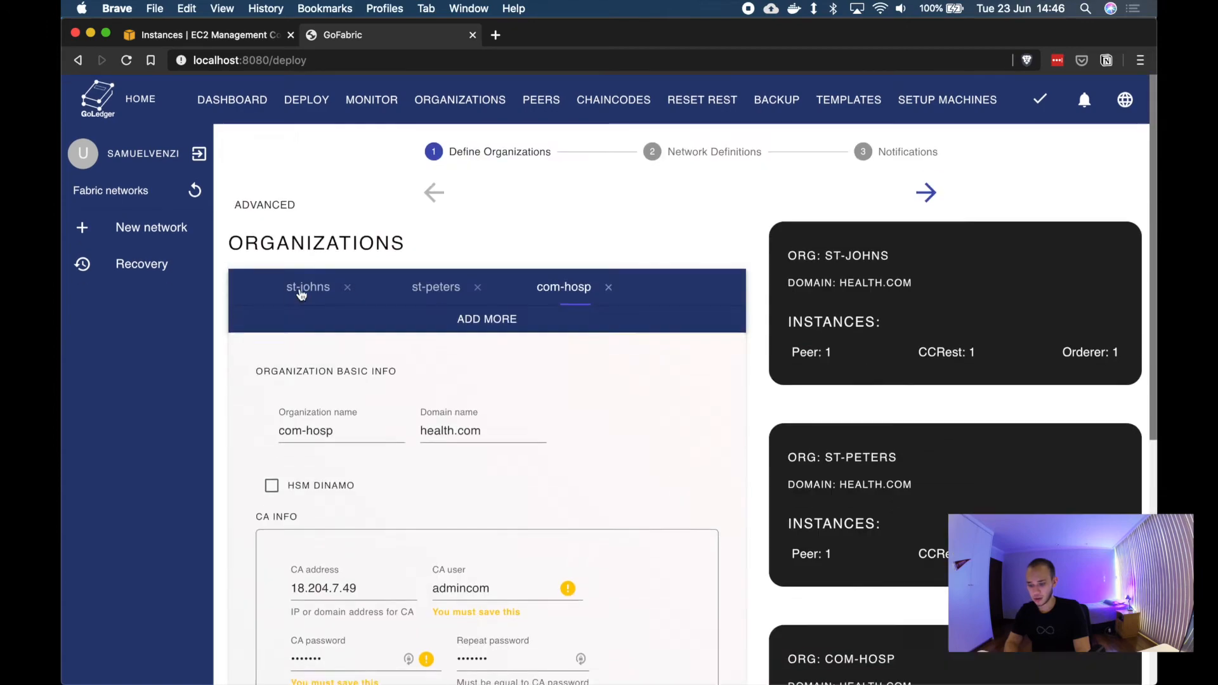
Step: Add instance 18.204.7.49 to com-hosp
{"action": "scroll", "coordinate": [487, 381], "scroll_direction": "down", "scroll_amount": 5}
{"action": "key", "text": "super+v"}
{"action": "left_click", "coordinate": [677, 493]}
Step: Review each organization's settings by switching between the st-johns, st-peters and com-hosp tabs
{"action": "scroll", "coordinate": [314, 317], "scroll_direction": "up", "scroll_amount": 5}
{"action": "left_click", "coordinate": [307, 288]}
{"action": "scroll", "coordinate": [374, 409], "scroll_direction": "down", "scroll_amount": 6}
{"action": "scroll", "coordinate": [374, 410], "scroll_direction": "up", "scroll_amount": 6}
{"action": "left_click", "coordinate": [397, 296]}
{"action": "scroll", "coordinate": [471, 410], "scroll_direction": "down", "scroll_amount": 6}
{"action": "scroll", "coordinate": [513, 508], "scroll_direction": "up", "scroll_amount": 6}
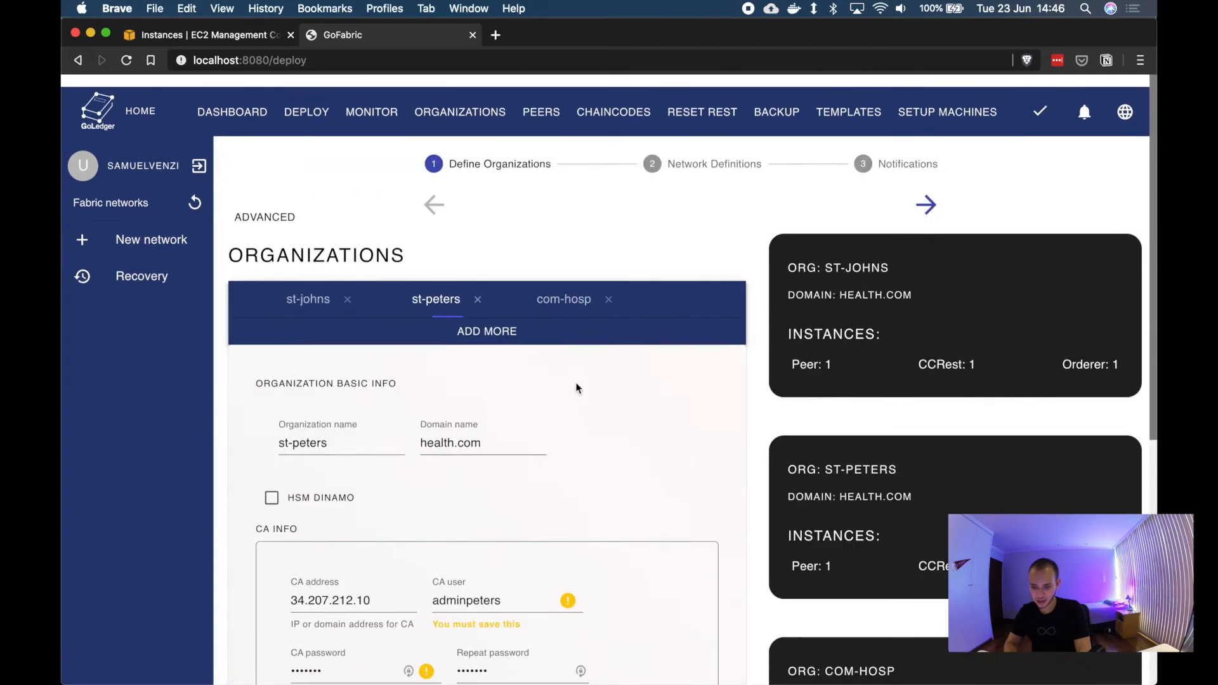
{"action": "left_click", "coordinate": [564, 295]}
{"action": "scroll", "coordinate": [577, 537], "scroll_direction": "down", "scroll_amount": 6}
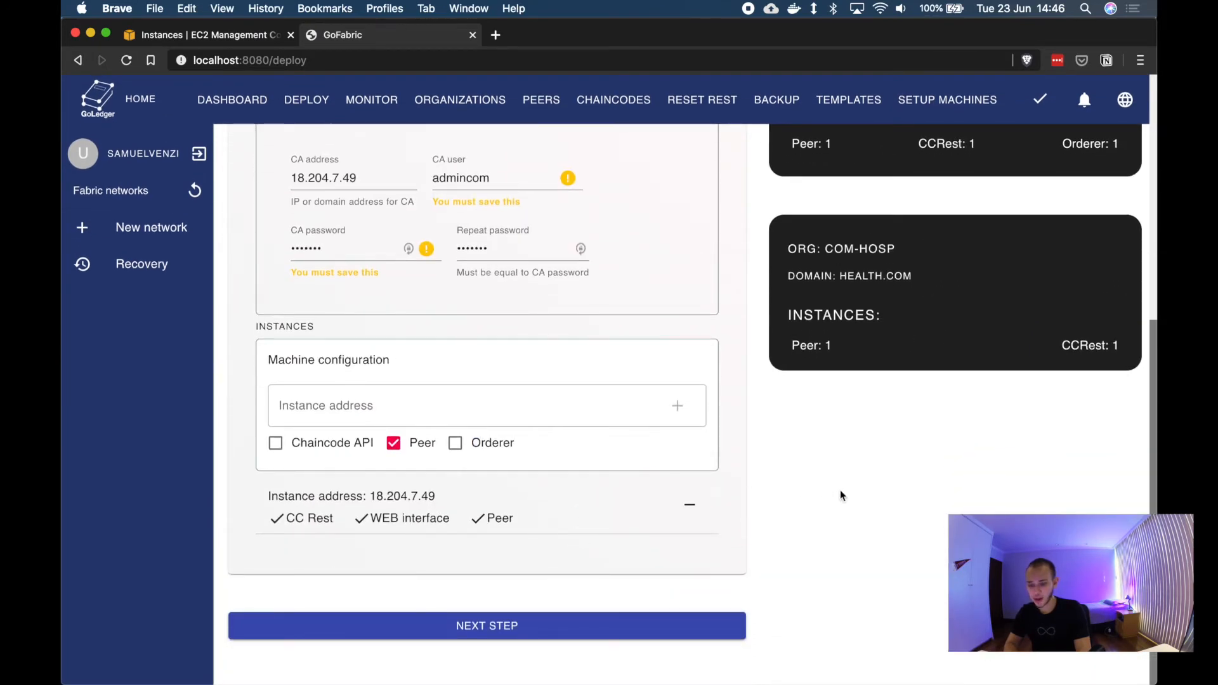
Step: Proceed to the Network Definitions step
{"action": "left_click", "coordinate": [689, 505]}
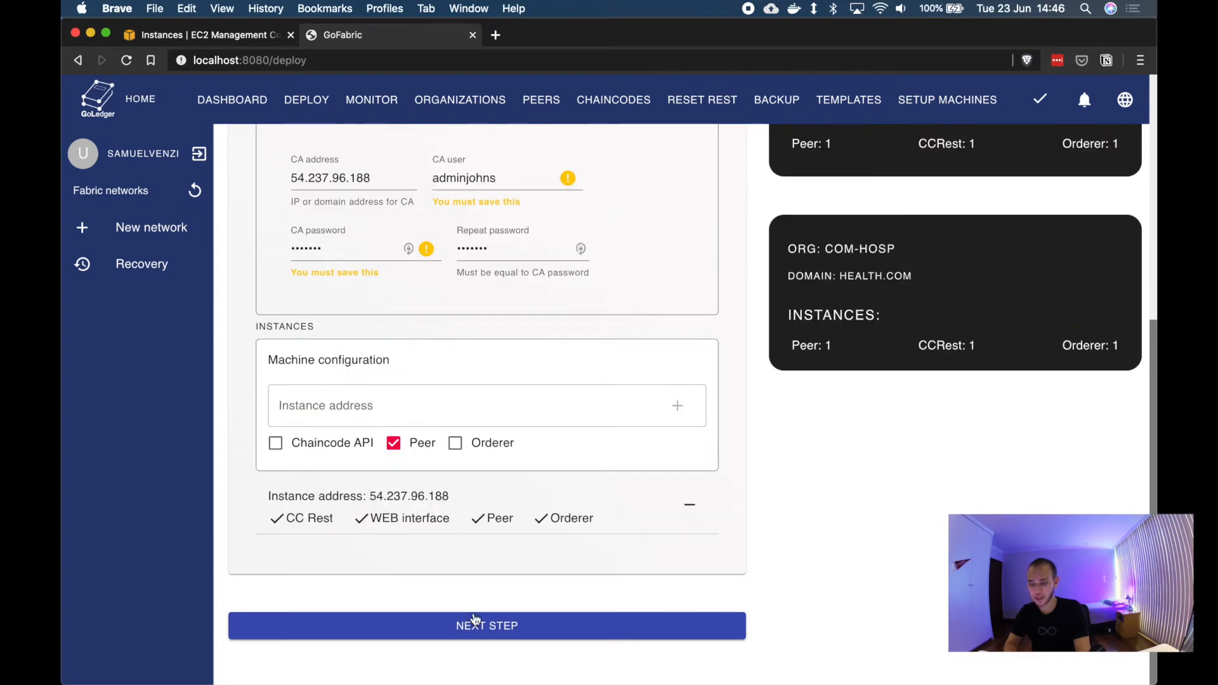
{"action": "left_click", "coordinate": [475, 621]}
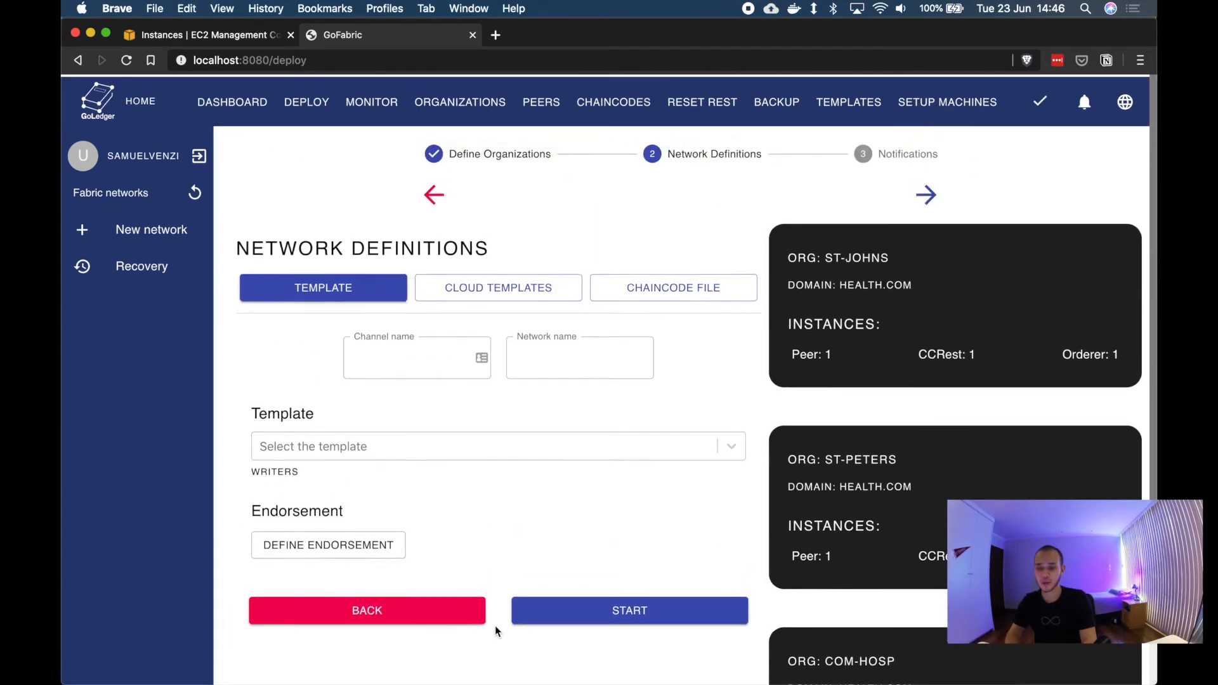
Step: Browse the Cloud Templates and Chaincode File network definition options
{"action": "left_click", "coordinate": [501, 287]}
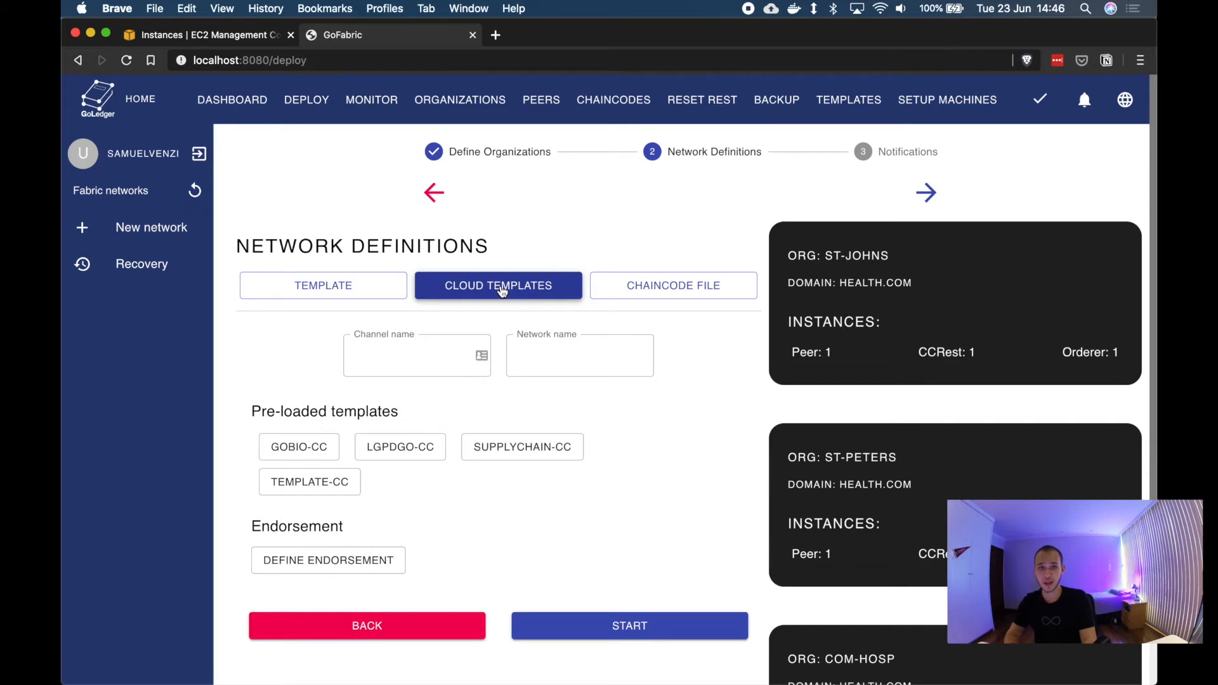
{"action": "left_click", "coordinate": [674, 297]}
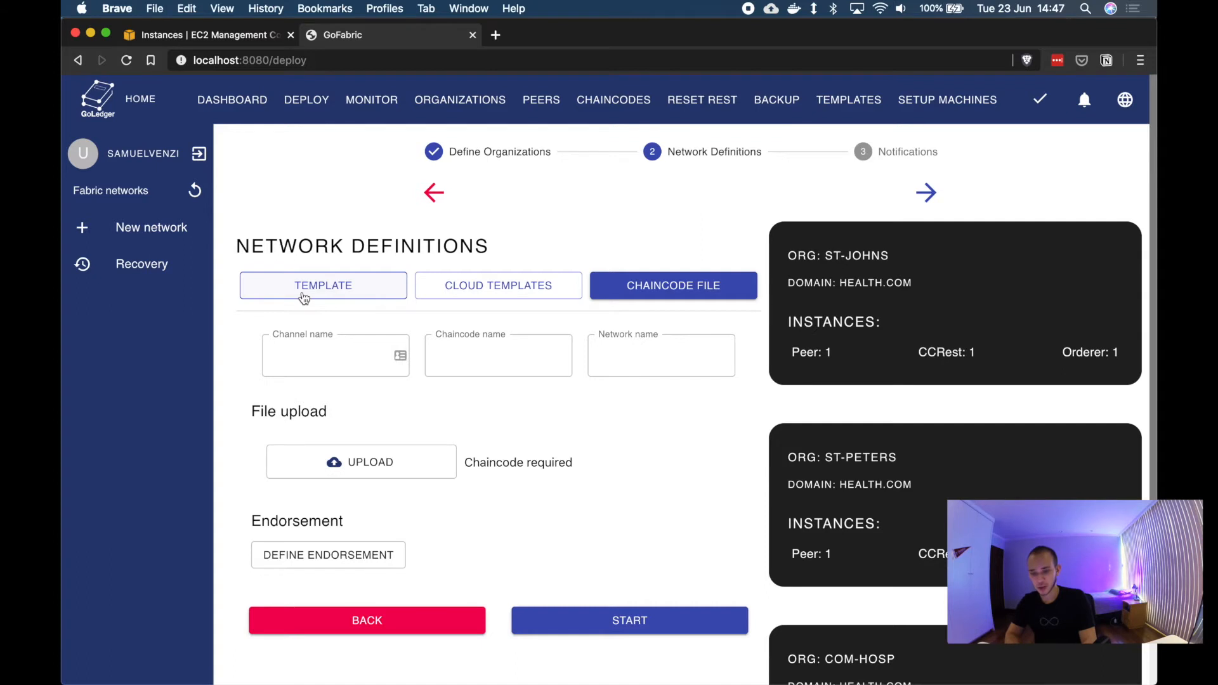
Step: Switch to the Template definition and set the channel name to mainchannel and the network name to health-net
{"action": "left_click", "coordinate": [304, 297]}
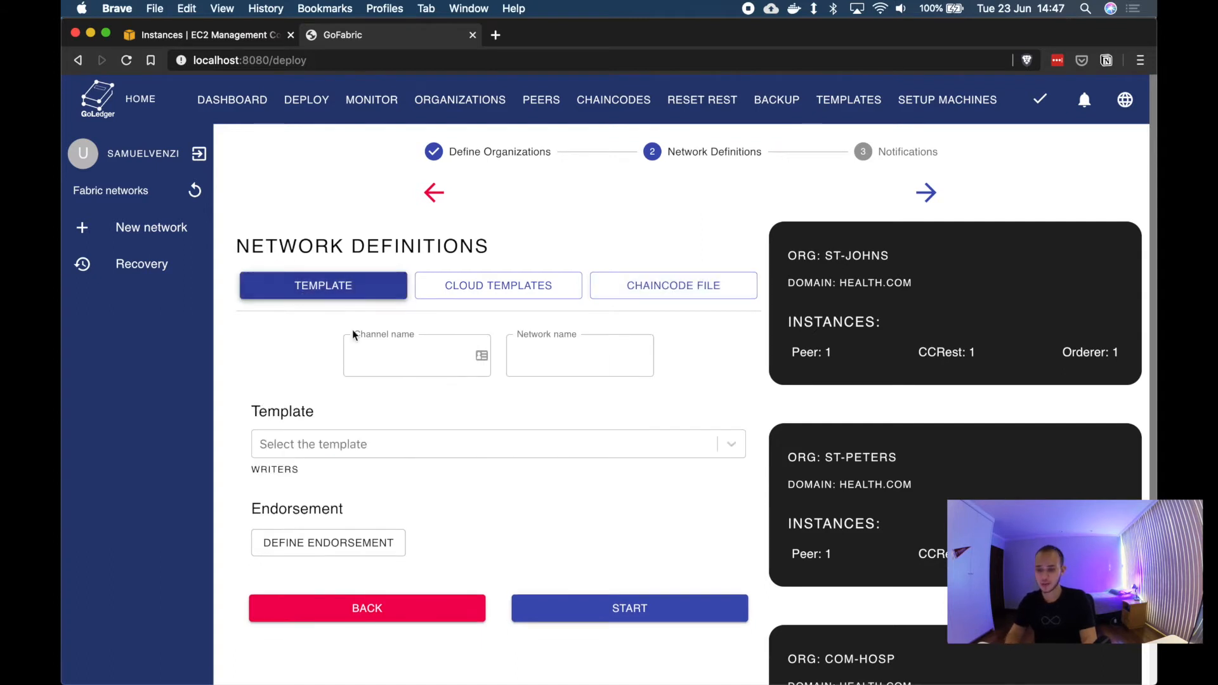
{"action": "left_click", "coordinate": [382, 351]}
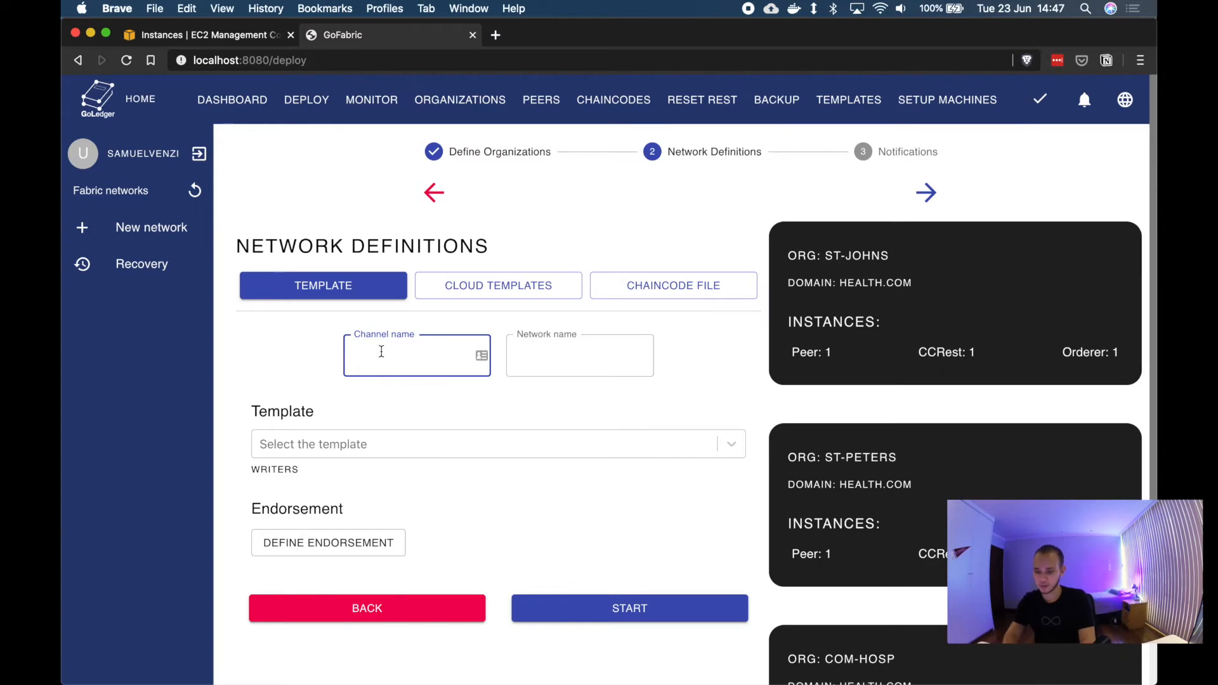
{"action": "type", "text": "mainchannel"}
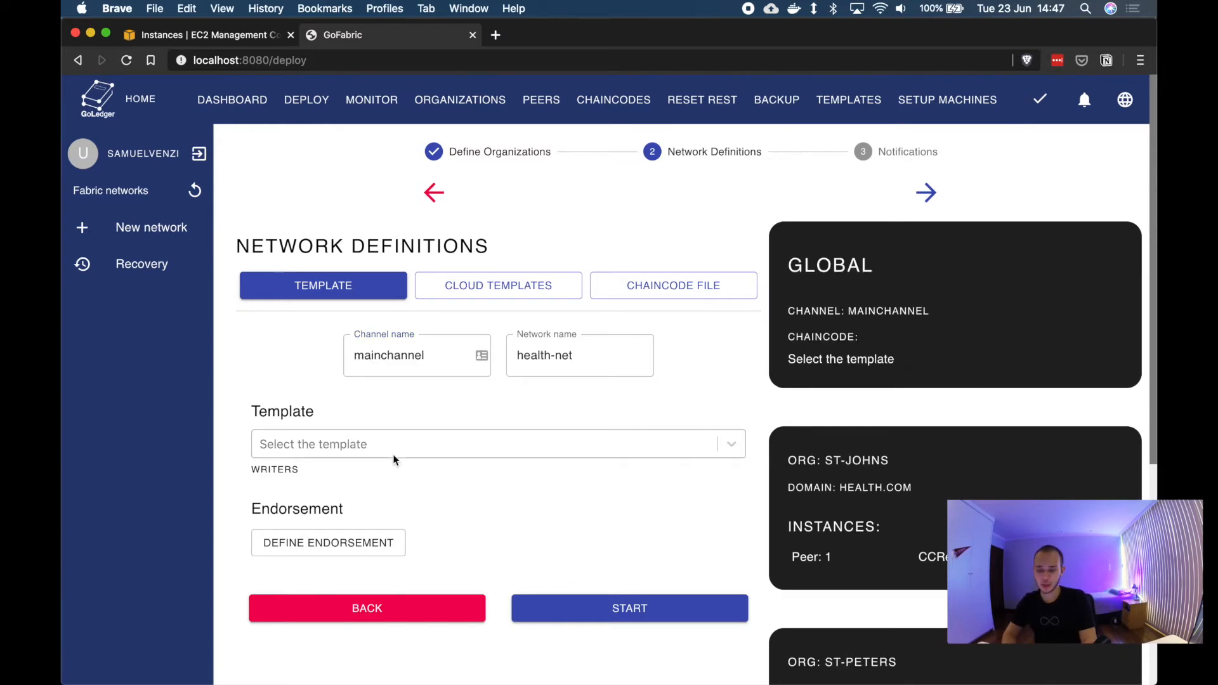
Step: Select the immunoTemplate template and browse its asset and property writer settings
{"action": "left_click", "coordinate": [408, 444]}
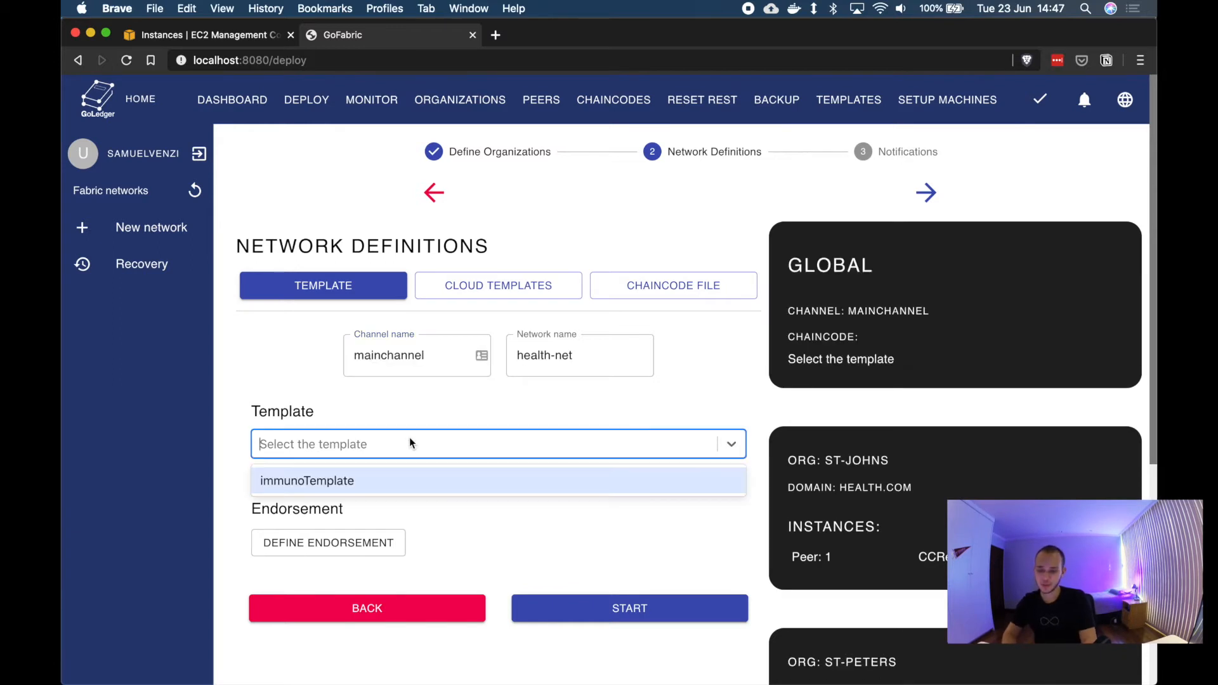
{"action": "left_click", "coordinate": [378, 492]}
{"action": "scroll", "coordinate": [254, 514], "scroll_direction": "down", "scroll_amount": 1}
{"action": "scroll", "coordinate": [253, 514], "scroll_direction": "down", "scroll_amount": 5}
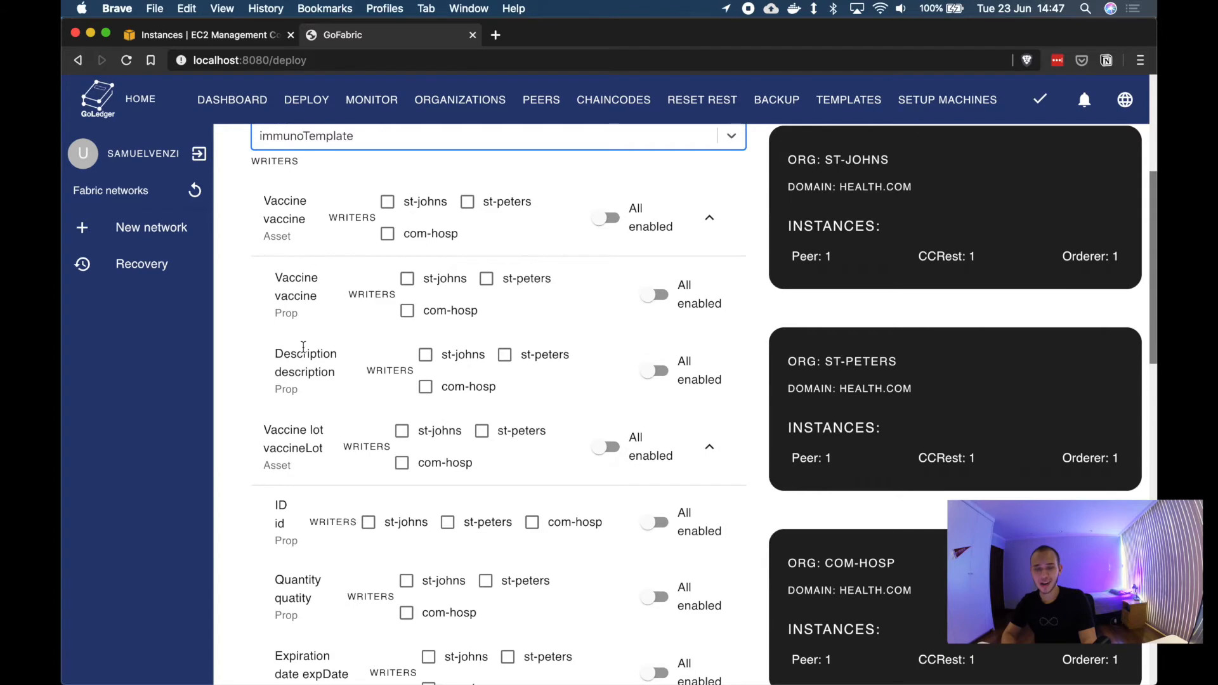
{"action": "scroll", "coordinate": [304, 348], "scroll_direction": "down", "scroll_amount": 3}
{"action": "scroll", "coordinate": [304, 351], "scroll_direction": "down", "scroll_amount": 3}
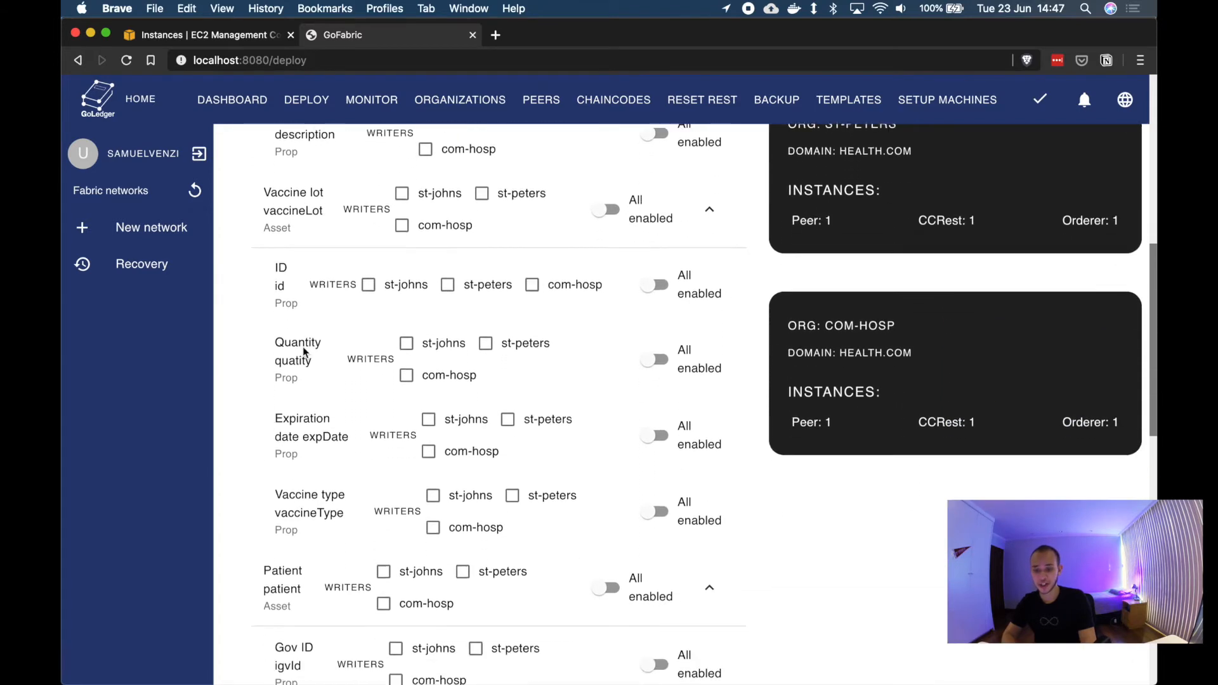
{"action": "scroll", "coordinate": [304, 351], "scroll_direction": "up", "scroll_amount": 8}
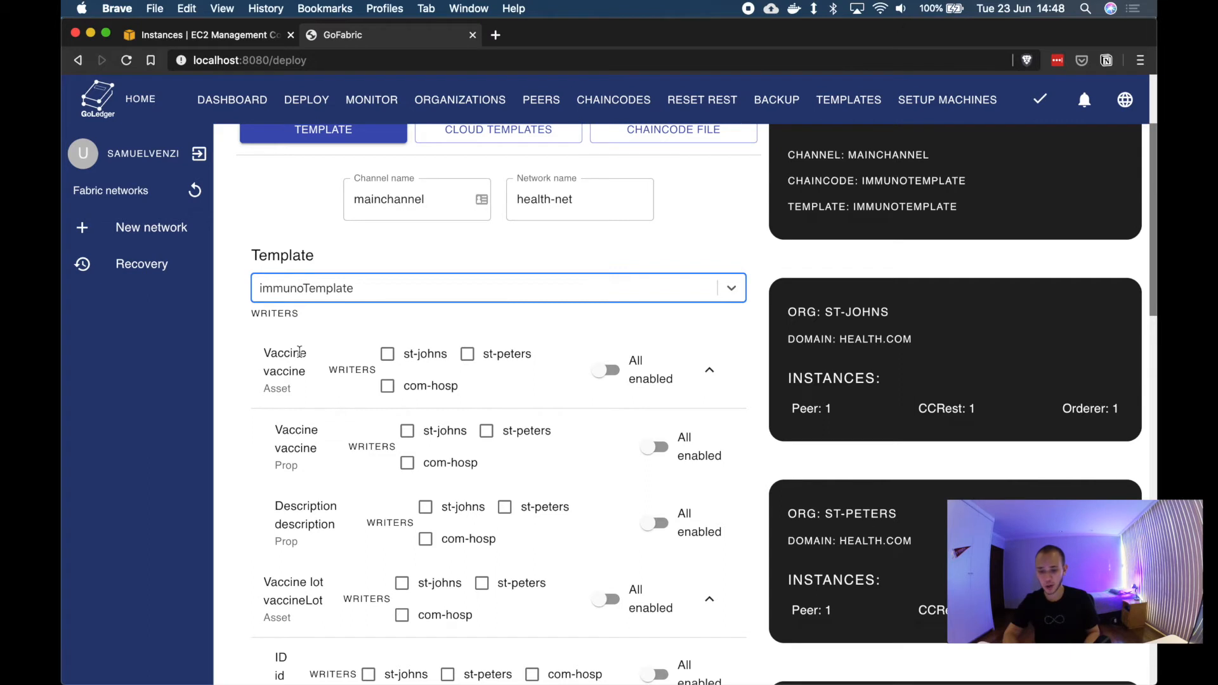
{"action": "scroll", "coordinate": [300, 352], "scroll_direction": "down", "scroll_amount": 5}
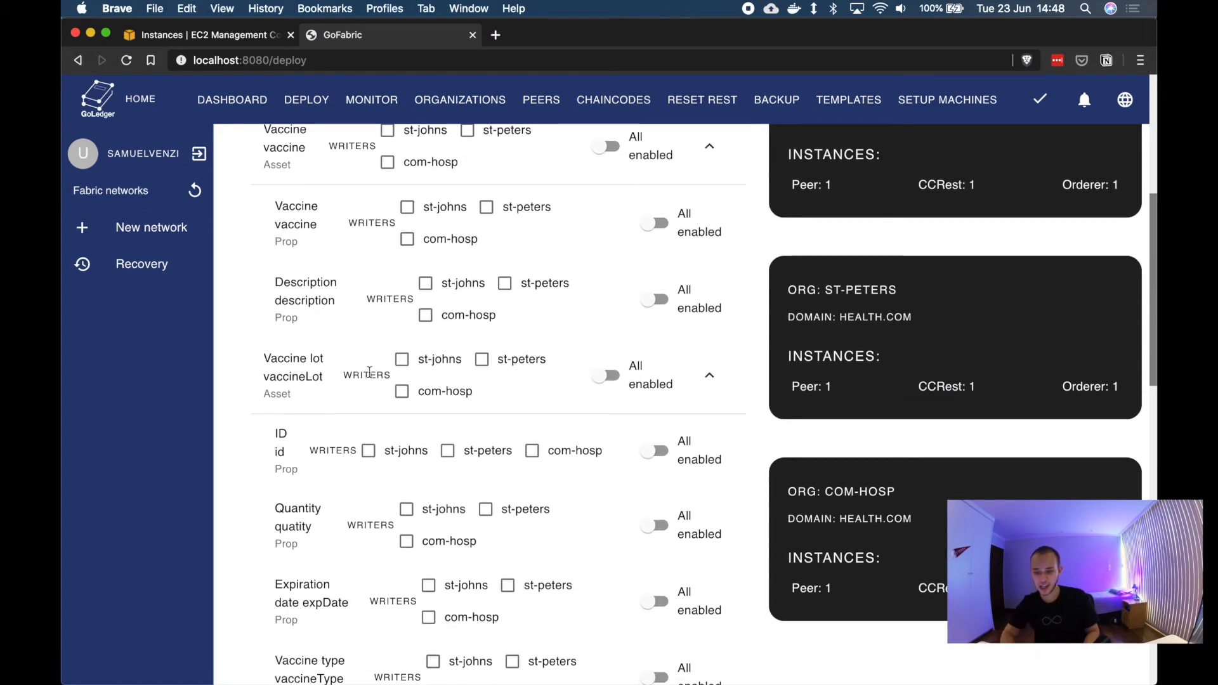
Step: Give st-johns write access to the Vaccine lot asset and its ID, quantity, expiration date and vaccine type properties, and enable all writers on another asset
{"action": "left_click", "coordinate": [403, 360]}
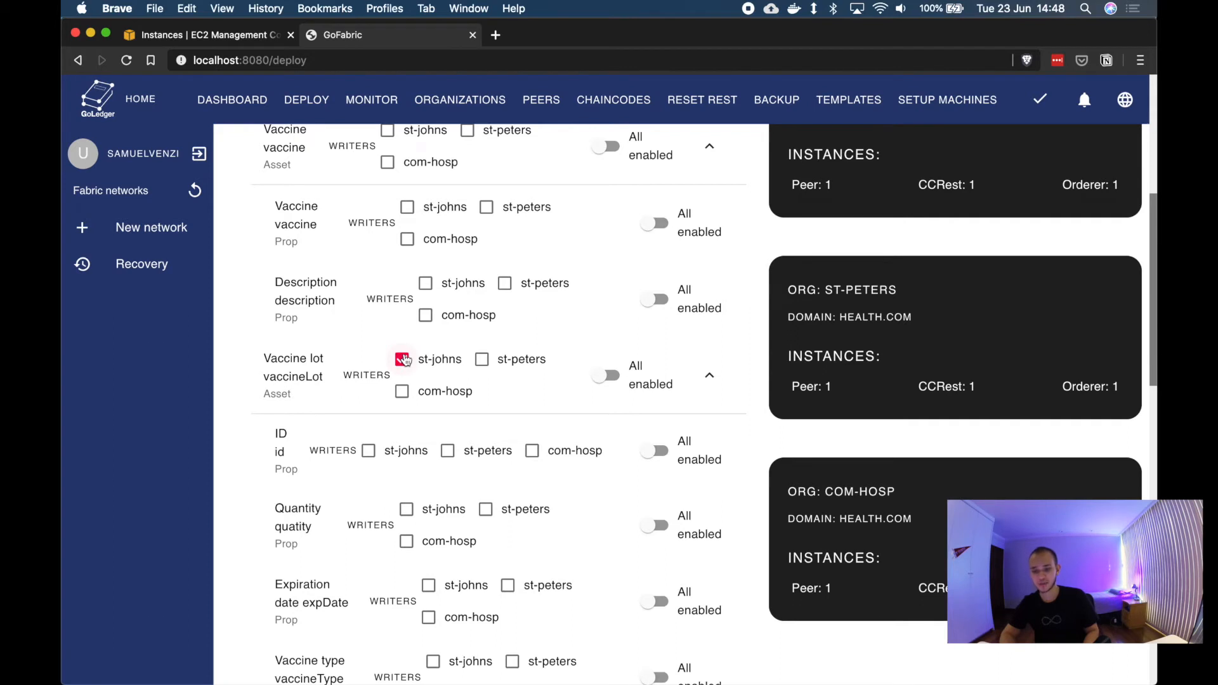
{"action": "scroll", "coordinate": [277, 385], "scroll_direction": "down", "scroll_amount": 3}
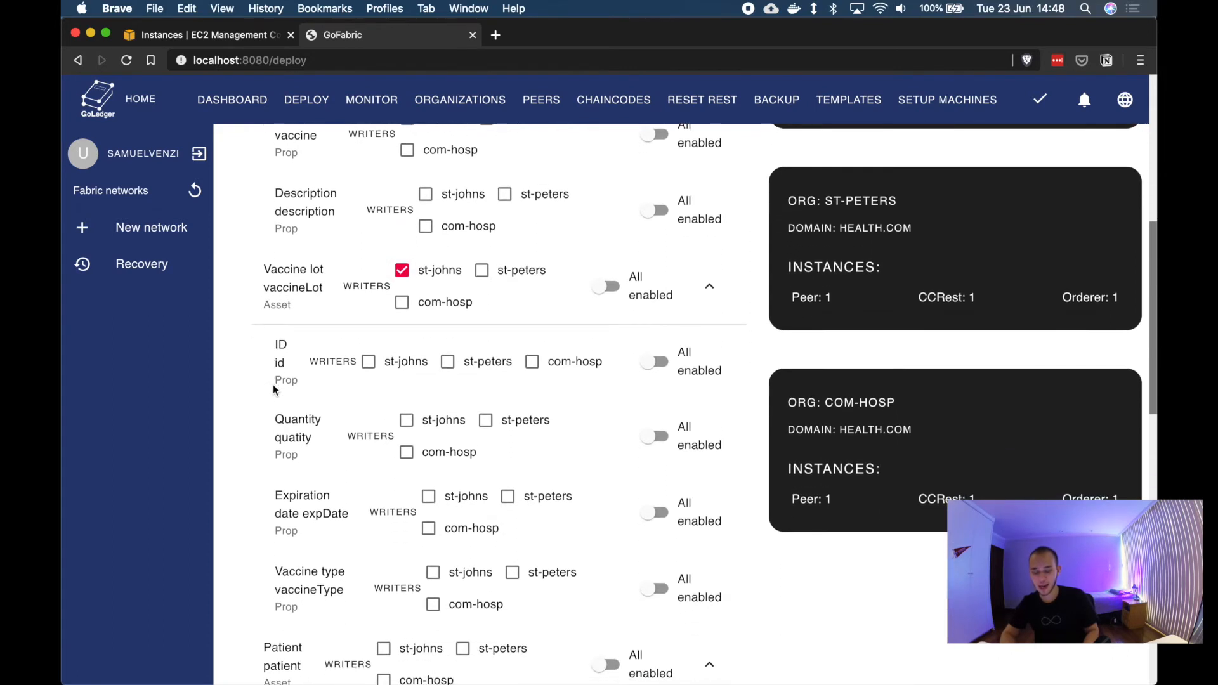
{"action": "left_click", "coordinate": [377, 363]}
{"action": "left_click", "coordinate": [398, 421]}
{"action": "left_click", "coordinate": [428, 497]}
{"action": "left_click", "coordinate": [437, 574]}
{"action": "scroll", "coordinate": [441, 577], "scroll_direction": "up", "scroll_amount": 3}
{"action": "left_click", "coordinate": [606, 216]}
Step: Start the network deployment
{"action": "scroll", "coordinate": [658, 346], "scroll_direction": "down", "scroll_amount": 8}
{"action": "scroll", "coordinate": [658, 345], "scroll_direction": "down", "scroll_amount": 8}
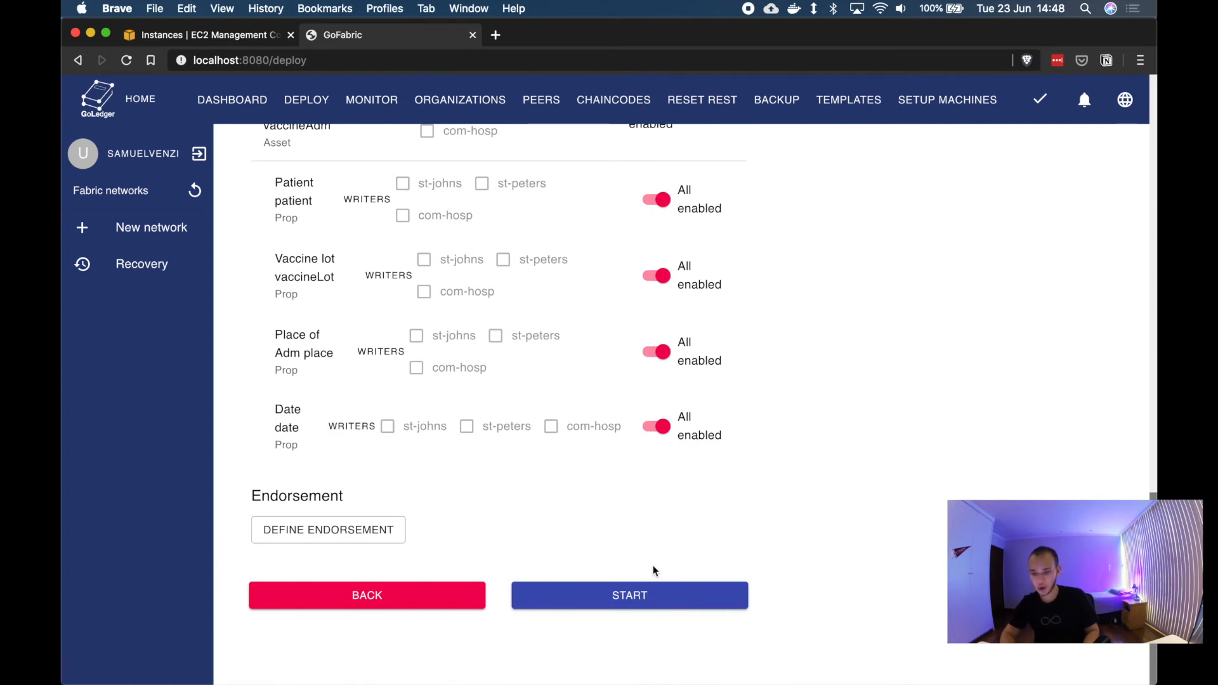
{"action": "left_click", "coordinate": [644, 594]}
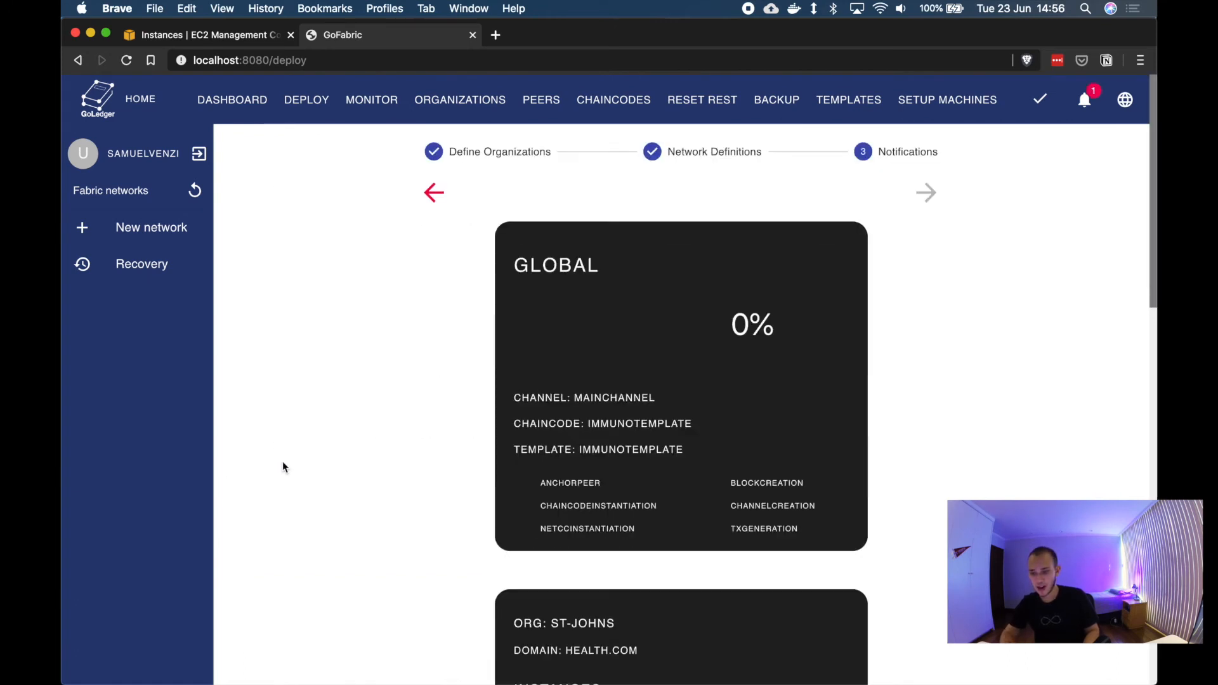
Step: Monitor the deployment progress of the global channel and each organization's instances
{"action": "scroll", "coordinate": [335, 479], "scroll_direction": "down", "scroll_amount": 5}
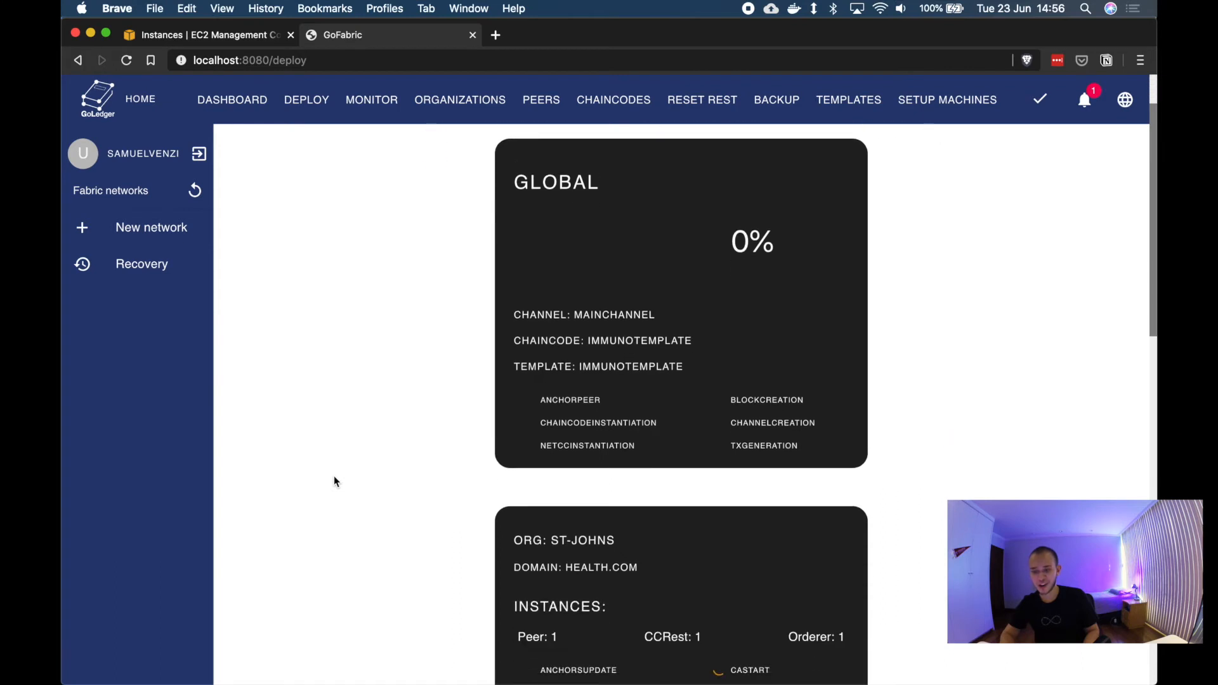
{"action": "scroll", "coordinate": [334, 480], "scroll_direction": "down", "scroll_amount": 1}
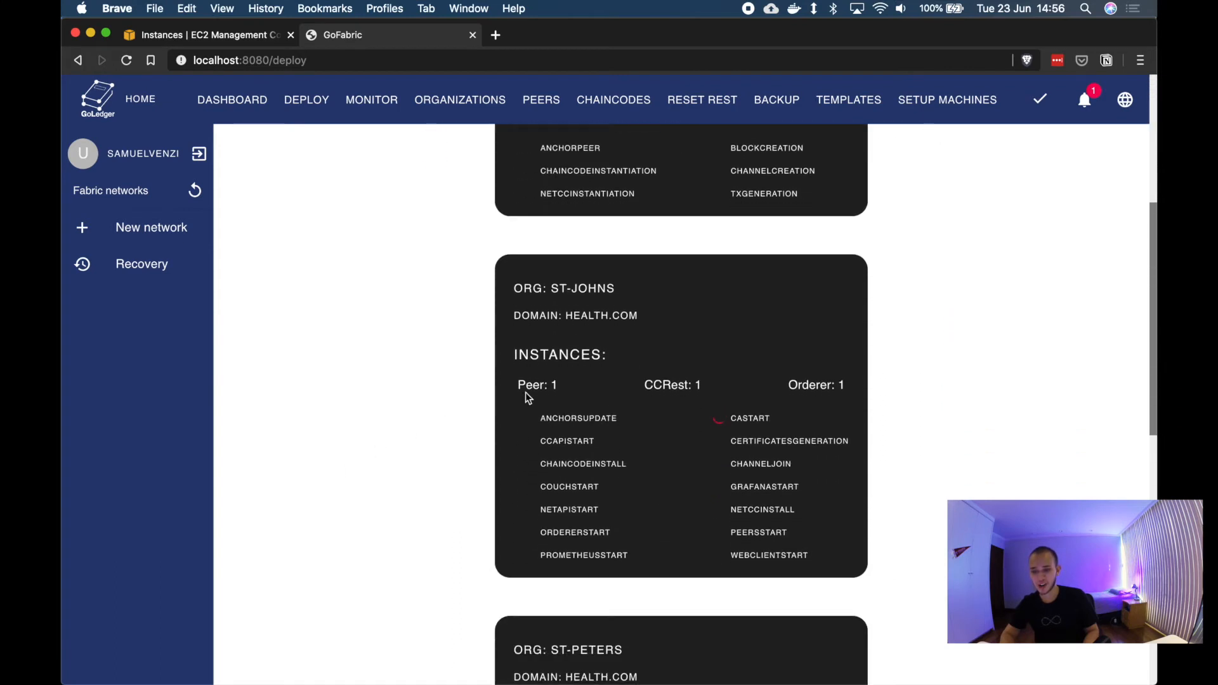
{"action": "scroll", "coordinate": [587, 547], "scroll_direction": "down", "scroll_amount": 8}
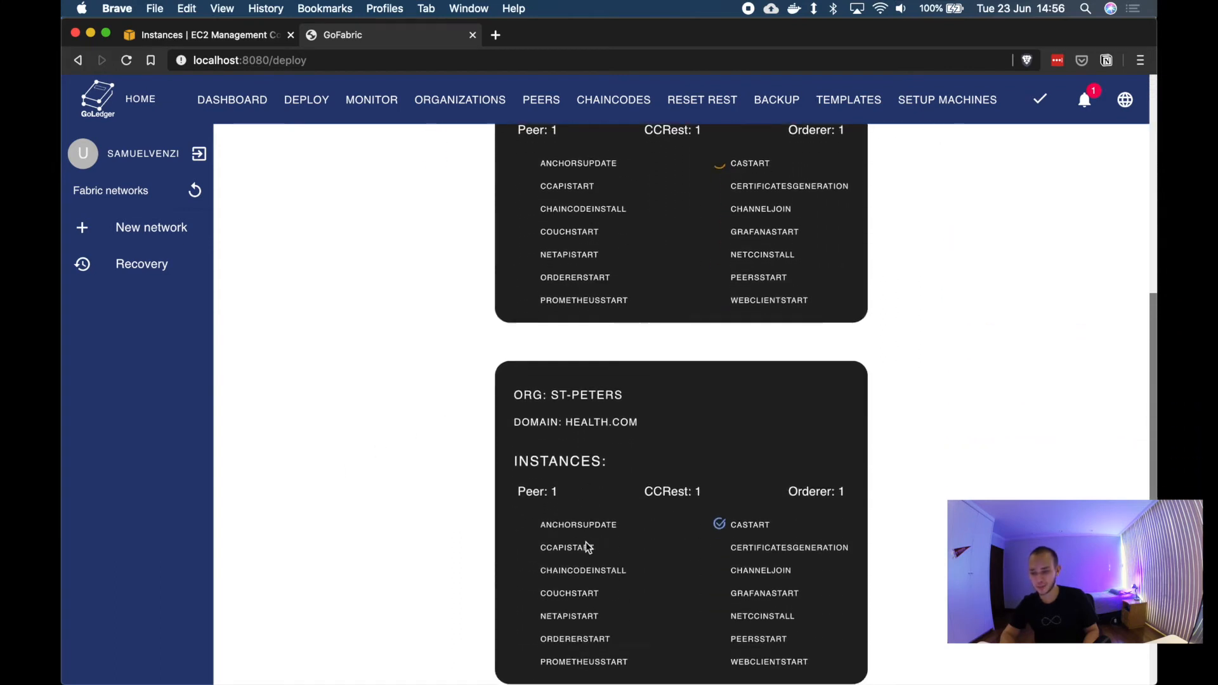
{"action": "scroll", "coordinate": [588, 541], "scroll_direction": "down", "scroll_amount": 3}
{"action": "scroll", "coordinate": [588, 544], "scroll_direction": "up", "scroll_amount": 15}
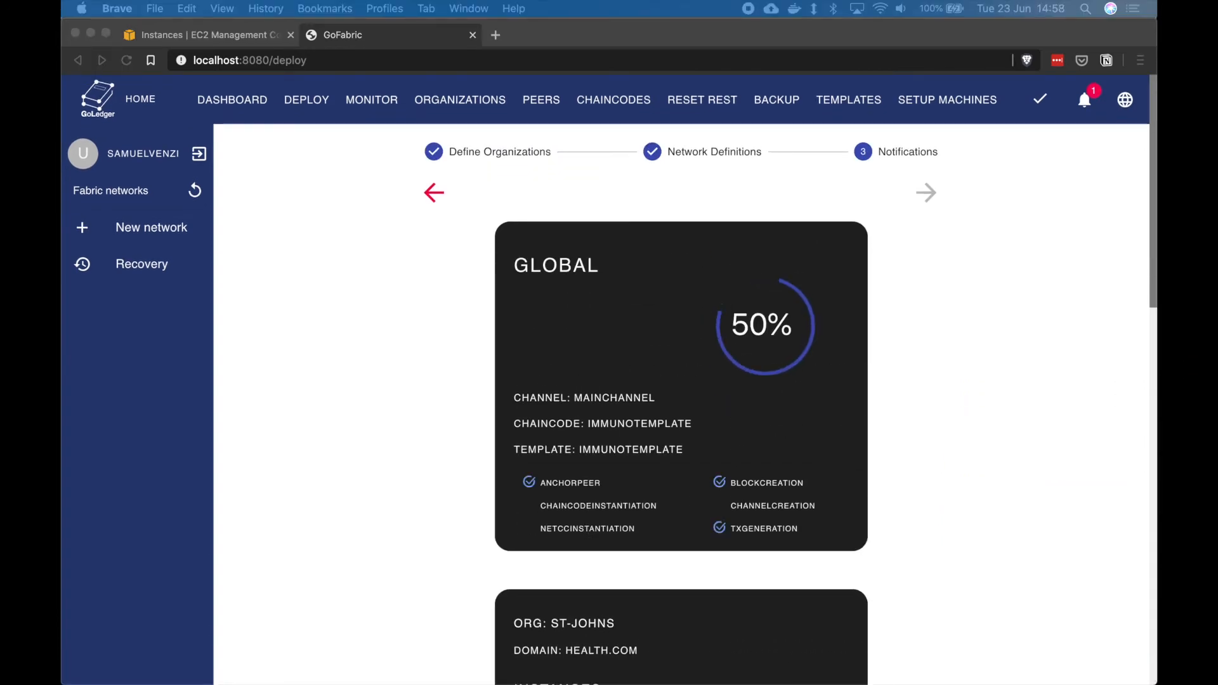
{"action": "left_click", "coordinate": [394, 324]}
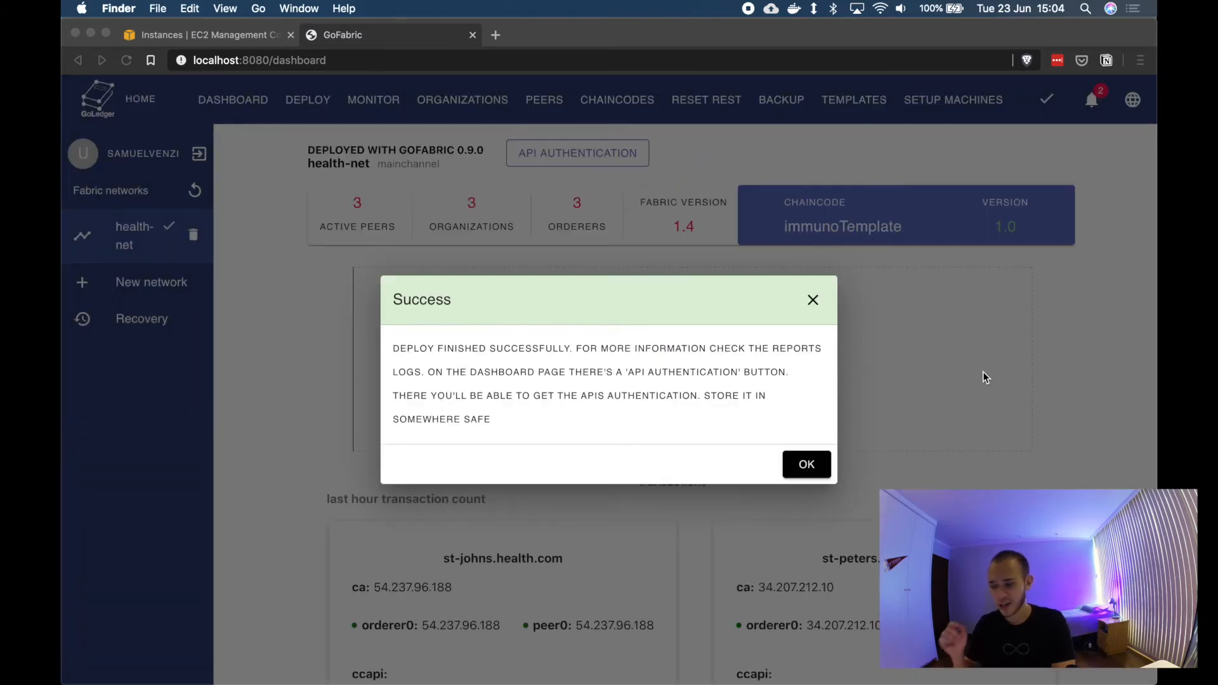
Step: Dismiss the deployment success message and review the dashboard's organization nodes and block graph
{"action": "left_click", "coordinate": [805, 467]}
{"action": "left_click", "coordinate": [804, 467]}
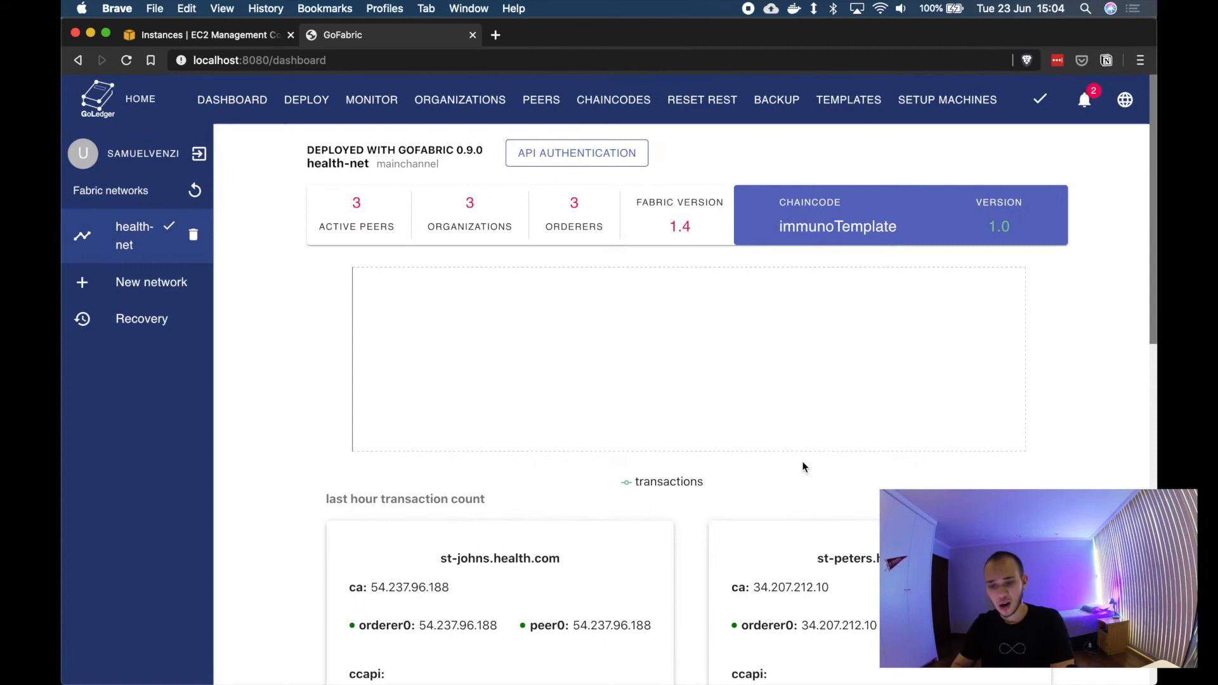
{"action": "scroll", "coordinate": [268, 394], "scroll_direction": "down", "scroll_amount": 5}
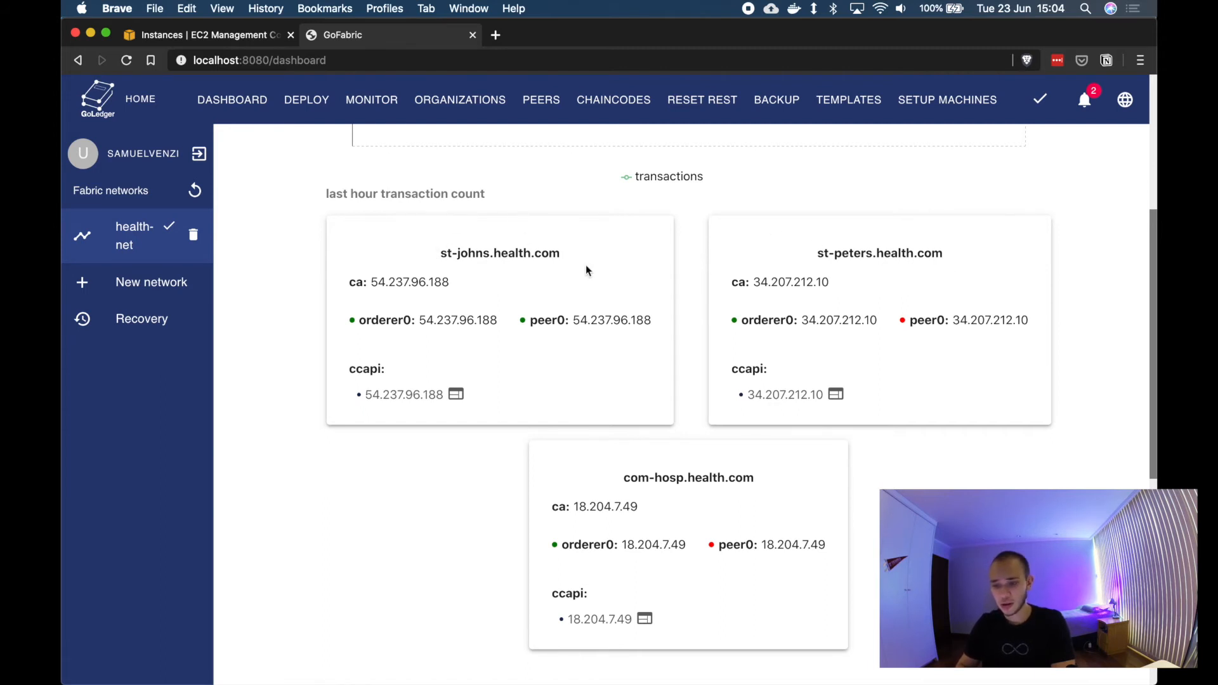
{"action": "scroll", "coordinate": [586, 271], "scroll_direction": "down", "scroll_amount": 8}
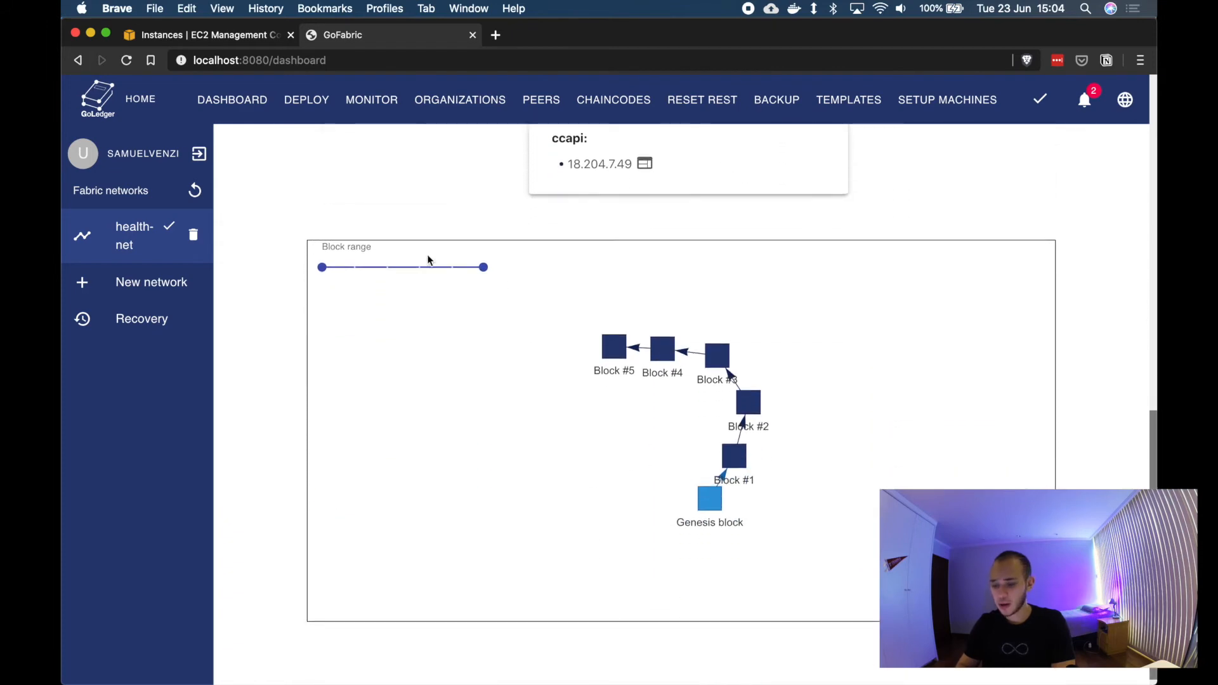
{"action": "scroll", "coordinate": [481, 202], "scroll_direction": "up", "scroll_amount": 15}
{"action": "scroll", "coordinate": [1095, 418], "scroll_direction": "down", "scroll_amount": 5}
{"action": "scroll", "coordinate": [1095, 419], "scroll_direction": "up", "scroll_amount": 5}
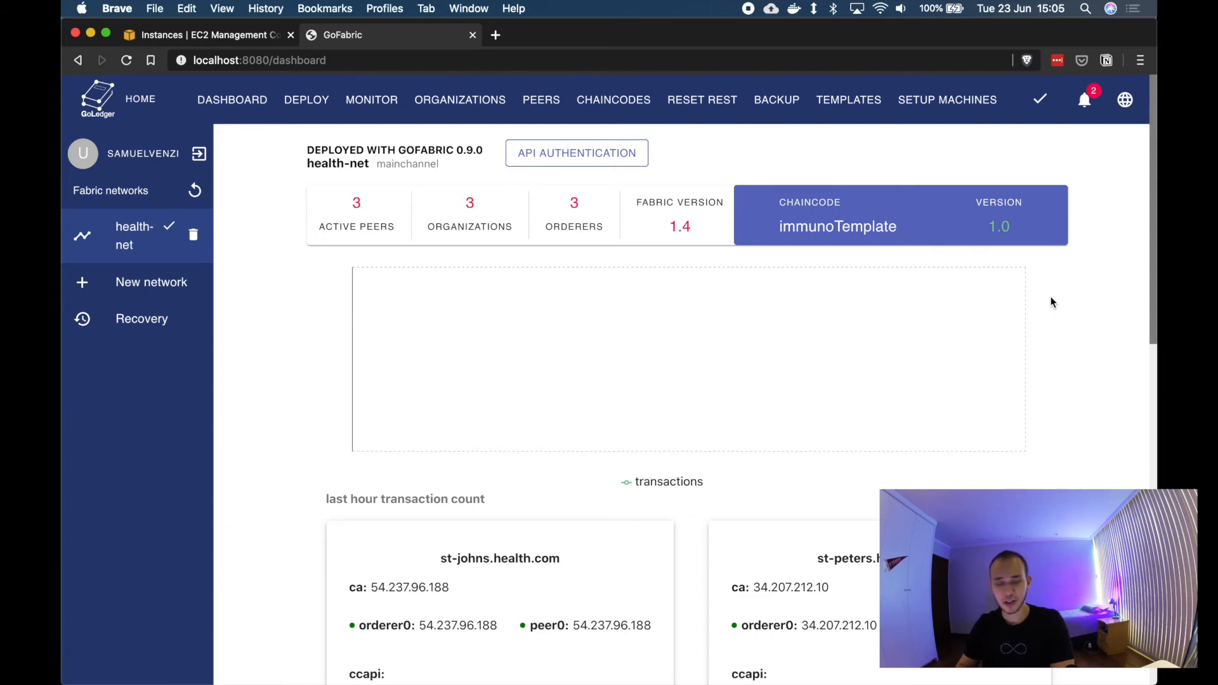
{"action": "scroll", "coordinate": [1052, 302], "scroll_direction": "down", "scroll_amount": 3}
{"action": "scroll", "coordinate": [619, 432], "scroll_direction": "down", "scroll_amount": 3}
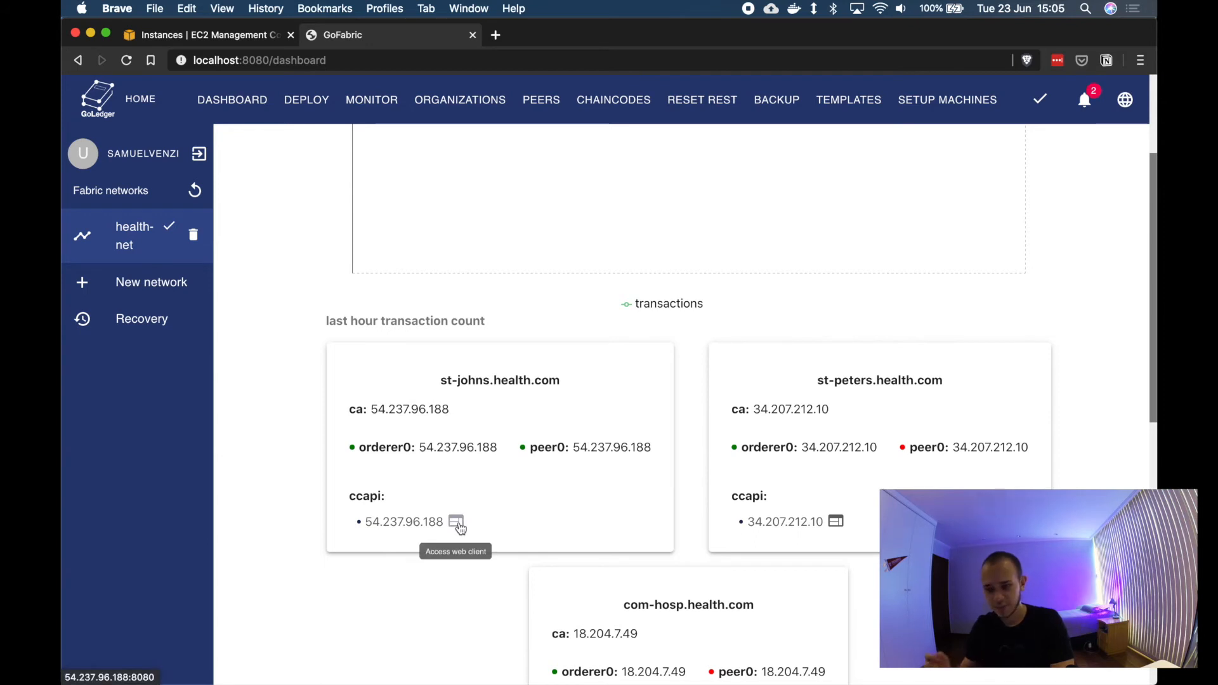
Step: Open the st-johns web client and go to the Vaccine asset list
{"action": "left_click", "coordinate": [457, 523]}
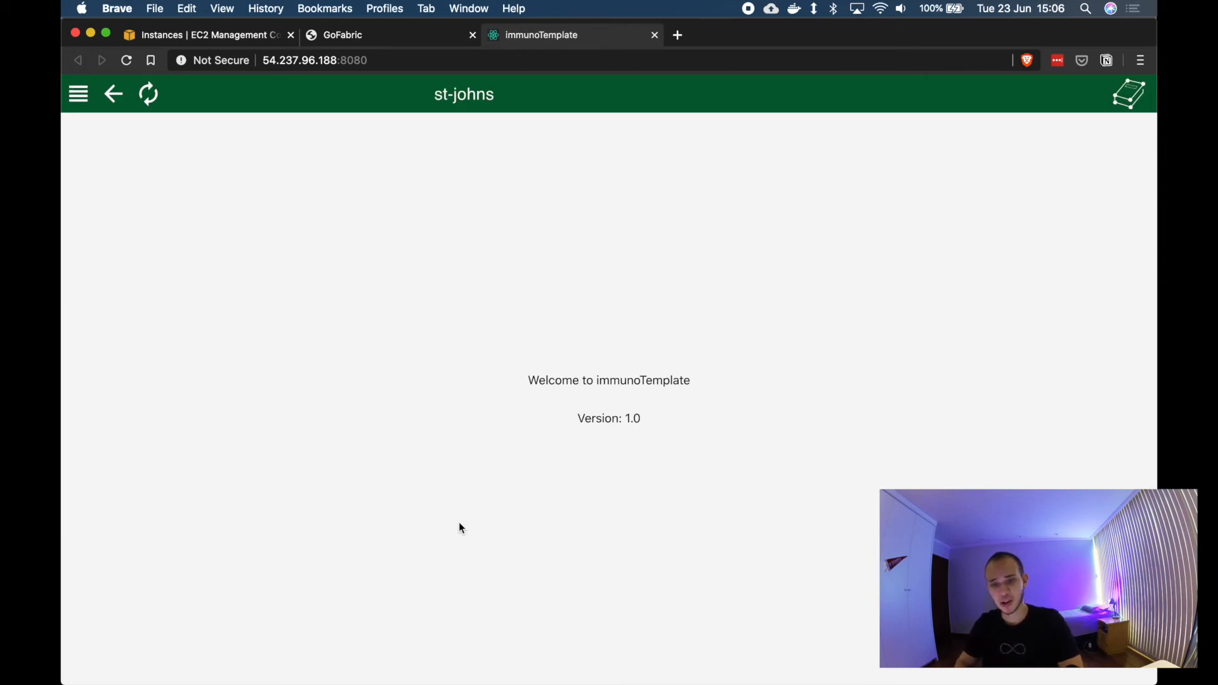
{"action": "left_click", "coordinate": [79, 95]}
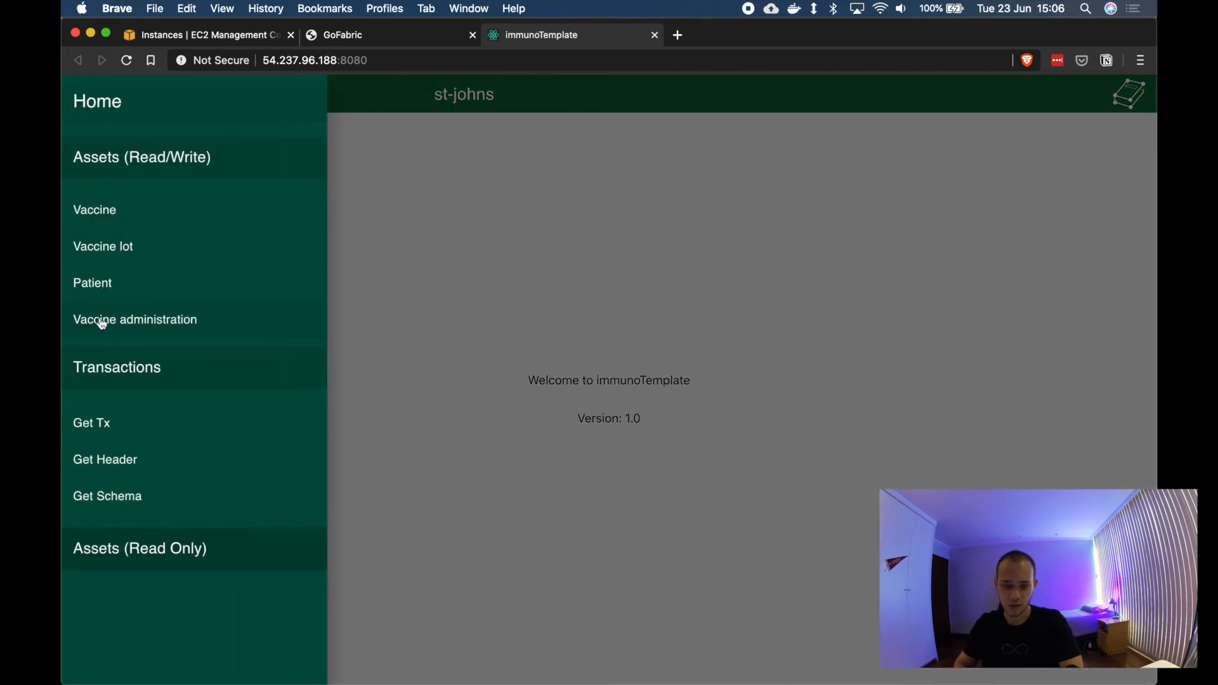
{"action": "left_click", "coordinate": [184, 222]}
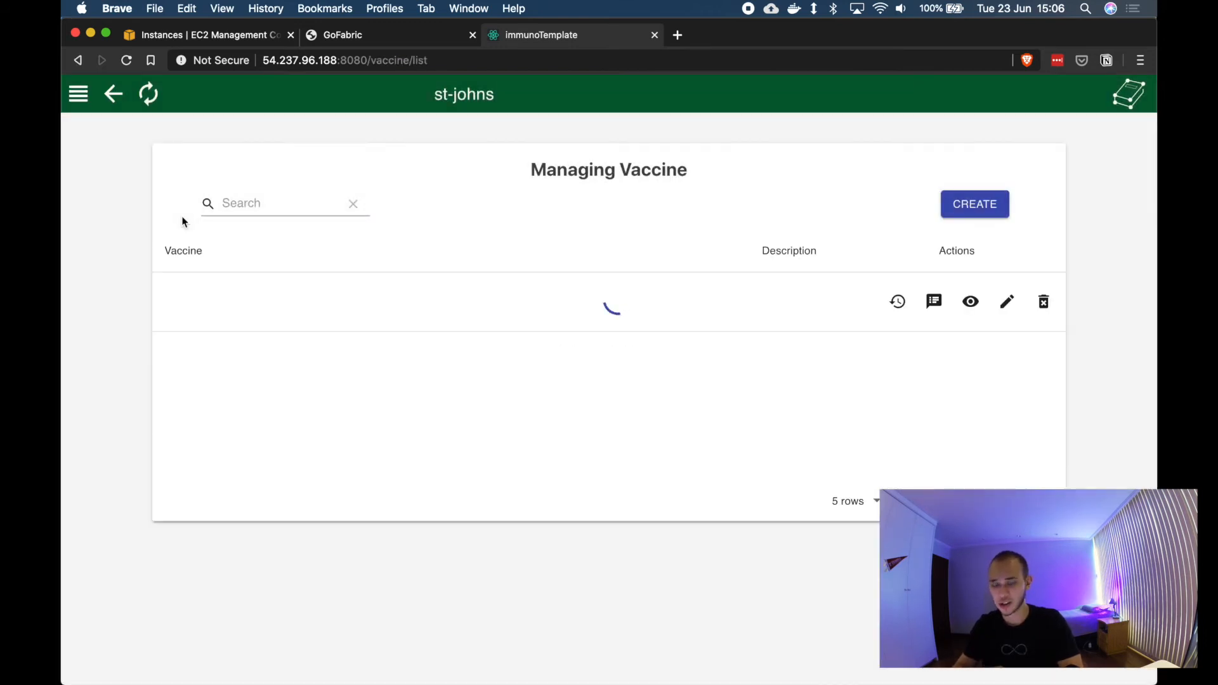
Step: Create a vaccine named Yellow fever with the description Single dose vaccine
{"action": "left_click", "coordinate": [970, 211]}
{"action": "left_click", "coordinate": [549, 379]}
{"action": "type", "text": "Yellow fever"}
{"action": "key", "text": "Tab"}
{"action": "type", "text": "Single dose vaccine"}
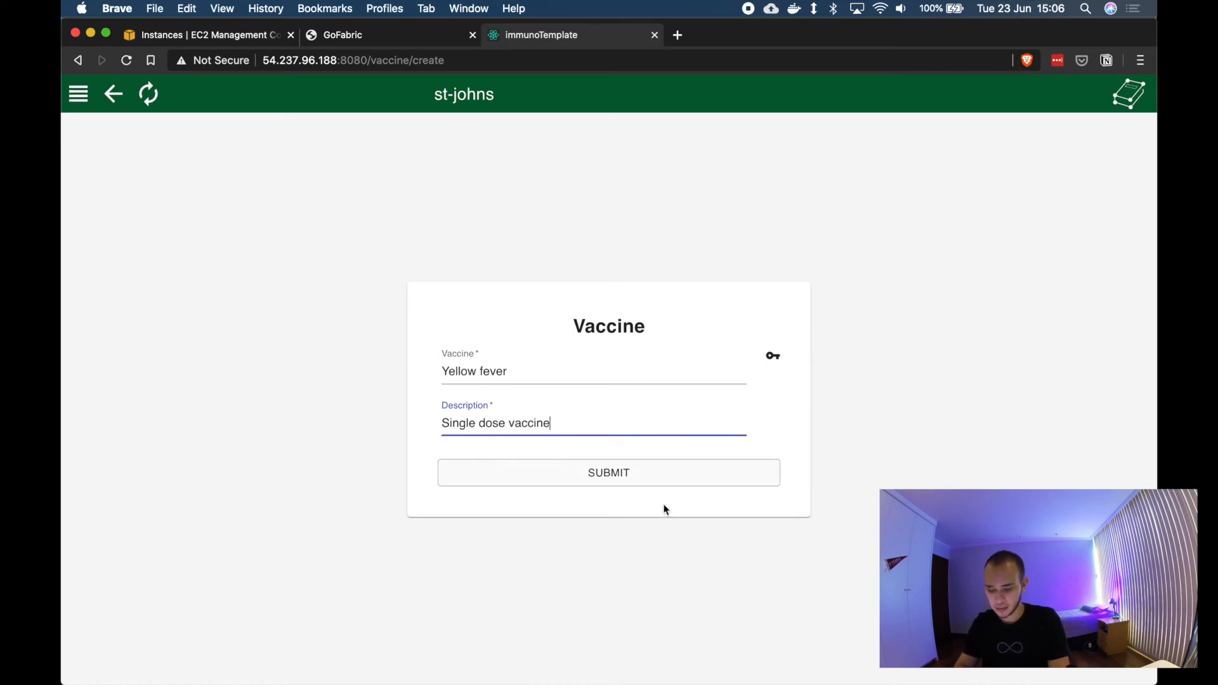
{"action": "left_click", "coordinate": [664, 471]}
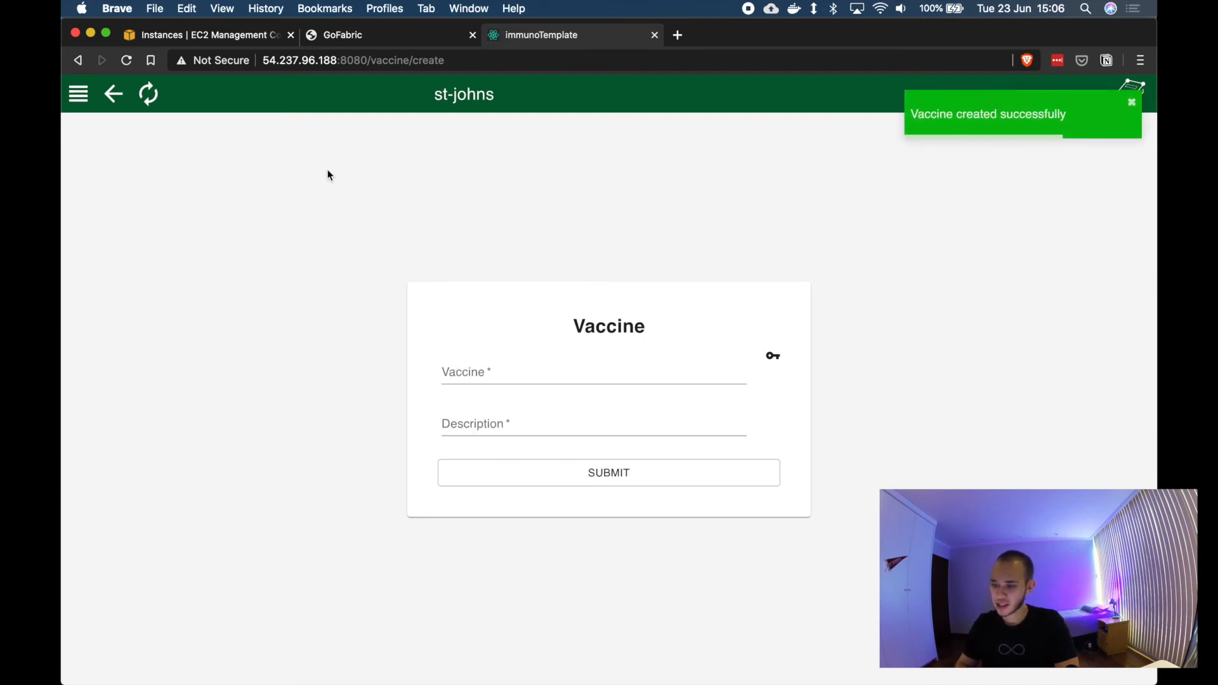
Step: Check the Vaccine list, then open the Vaccine lot list
{"action": "left_click", "coordinate": [78, 102]}
{"action": "left_click", "coordinate": [139, 211]}
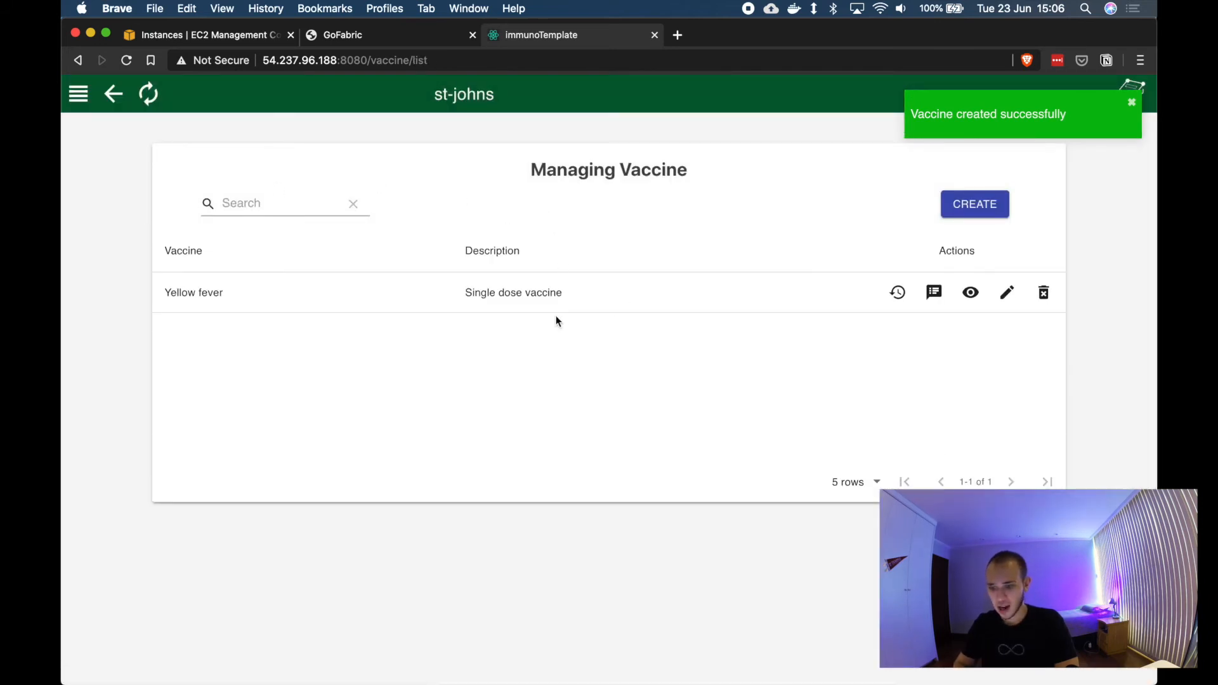
{"action": "left_click", "coordinate": [76, 95]}
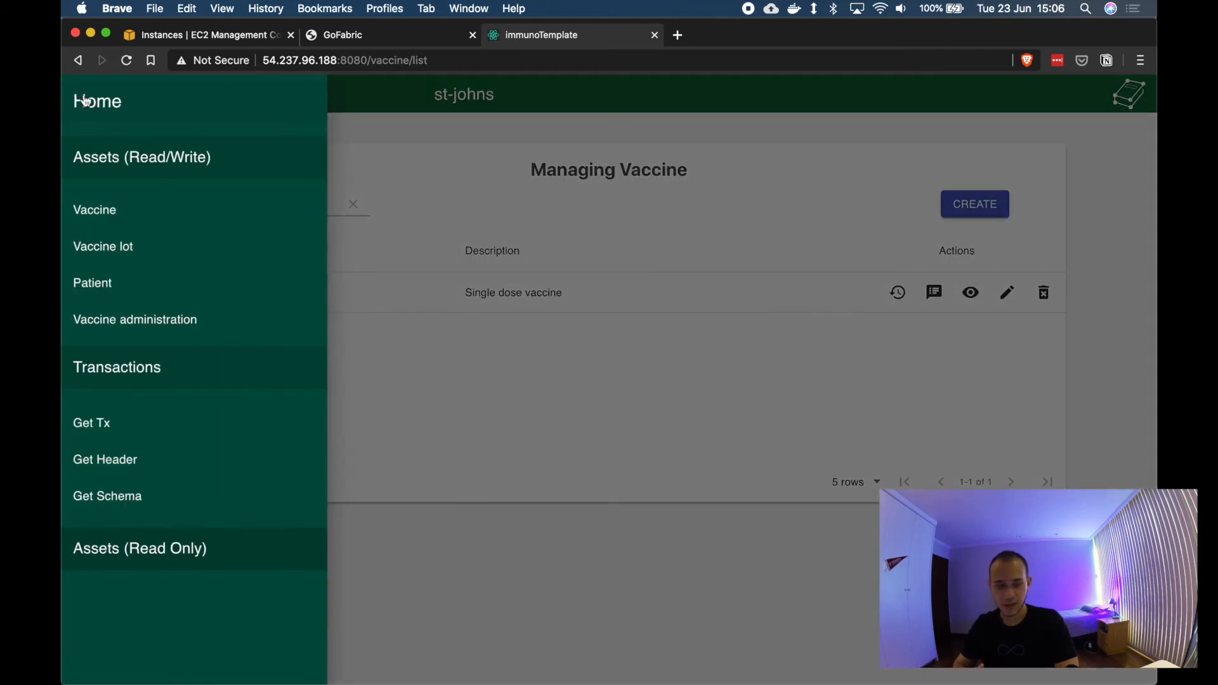
{"action": "left_click", "coordinate": [162, 245]}
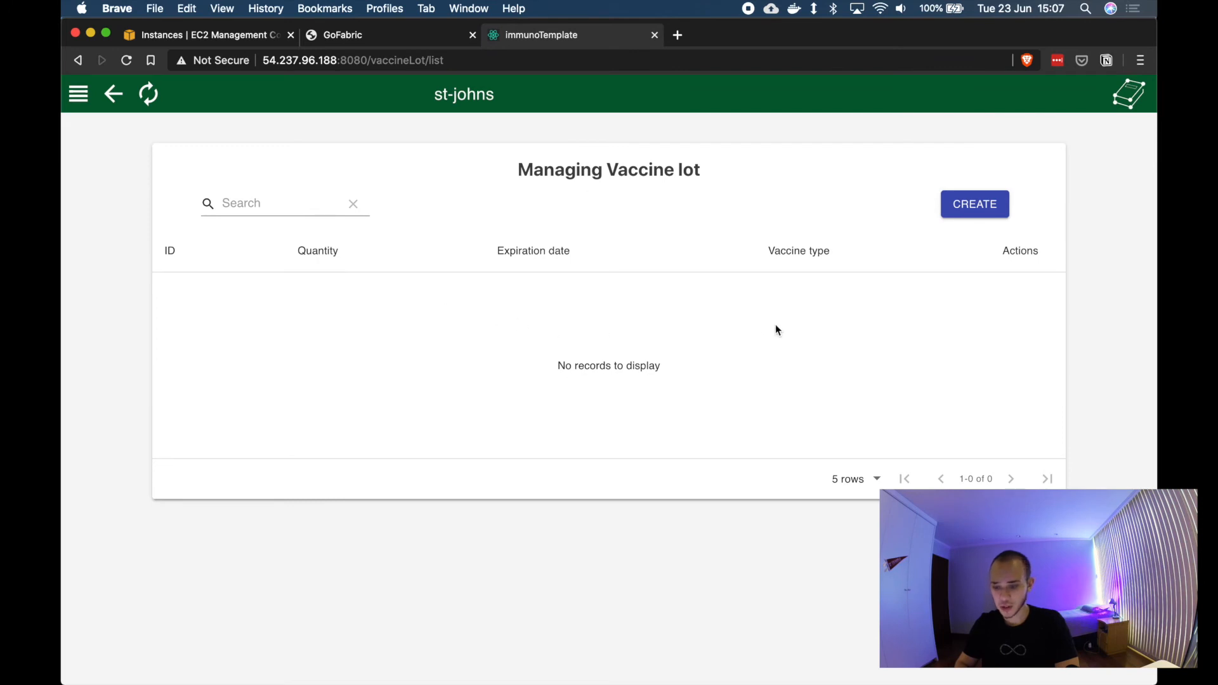
Step: Start a new vaccine lot with ID 00003 and a quantity of 100
{"action": "left_click", "coordinate": [989, 202]}
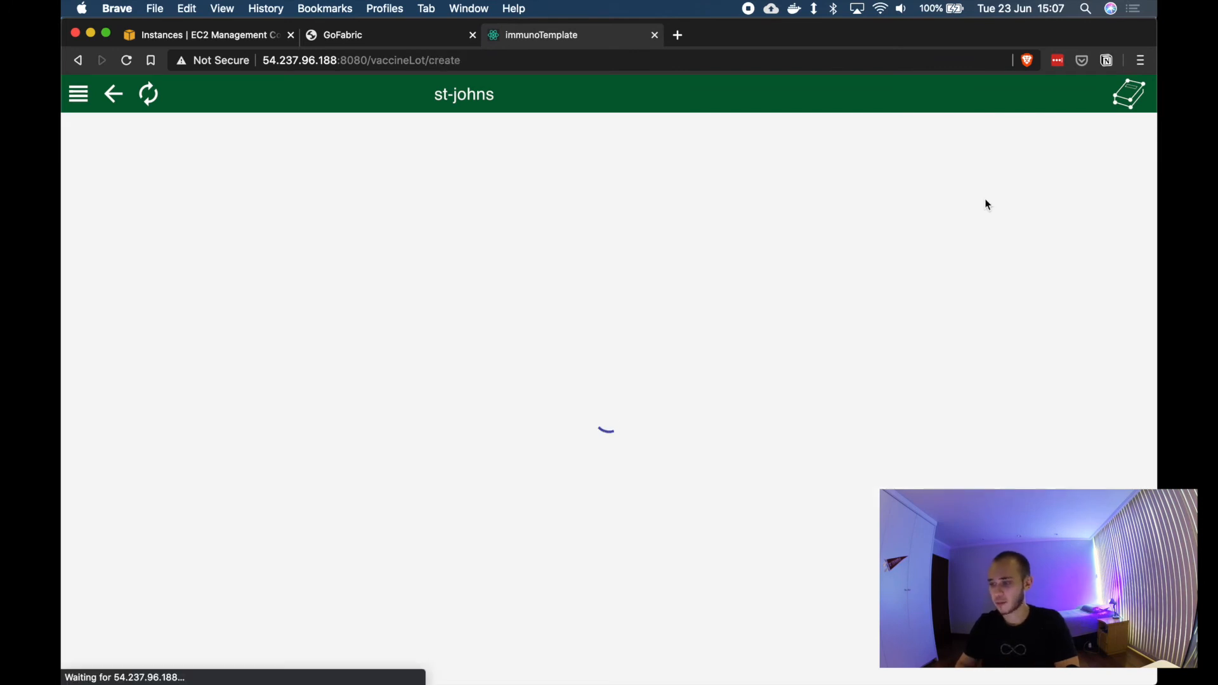
{"action": "left_click", "coordinate": [573, 300]}
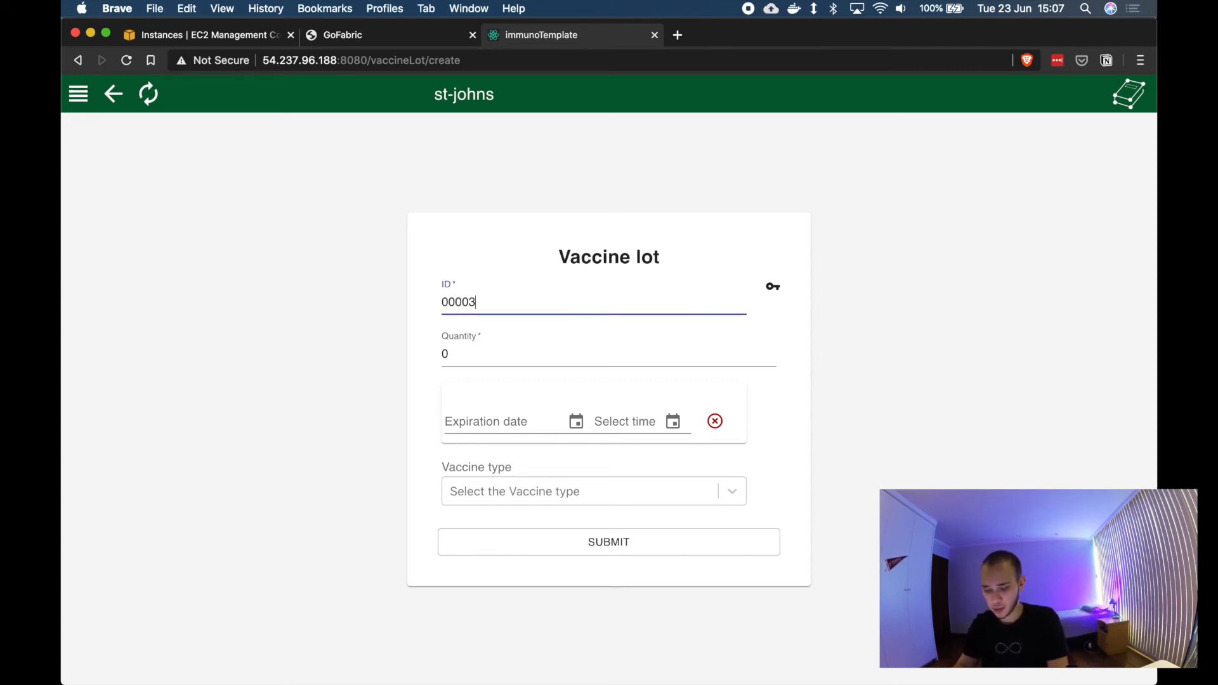
{"action": "left_click", "coordinate": [525, 352]}
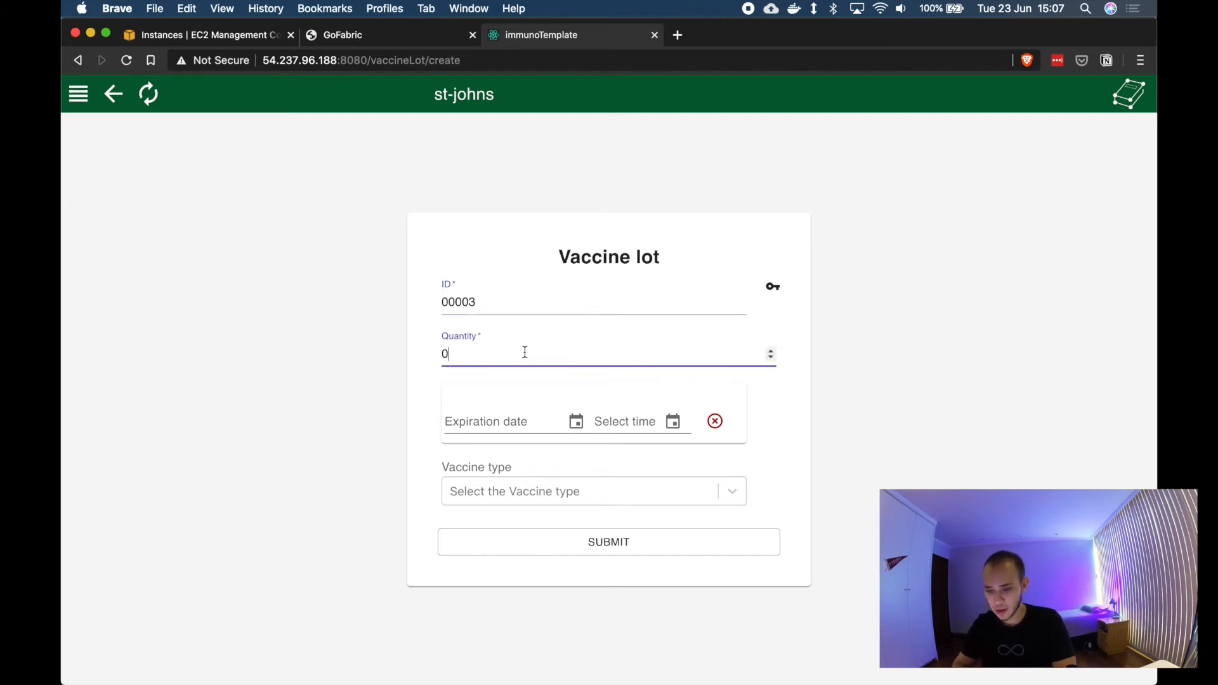
{"action": "key", "text": "BackSpace"}
{"action": "type", "text": "100"}
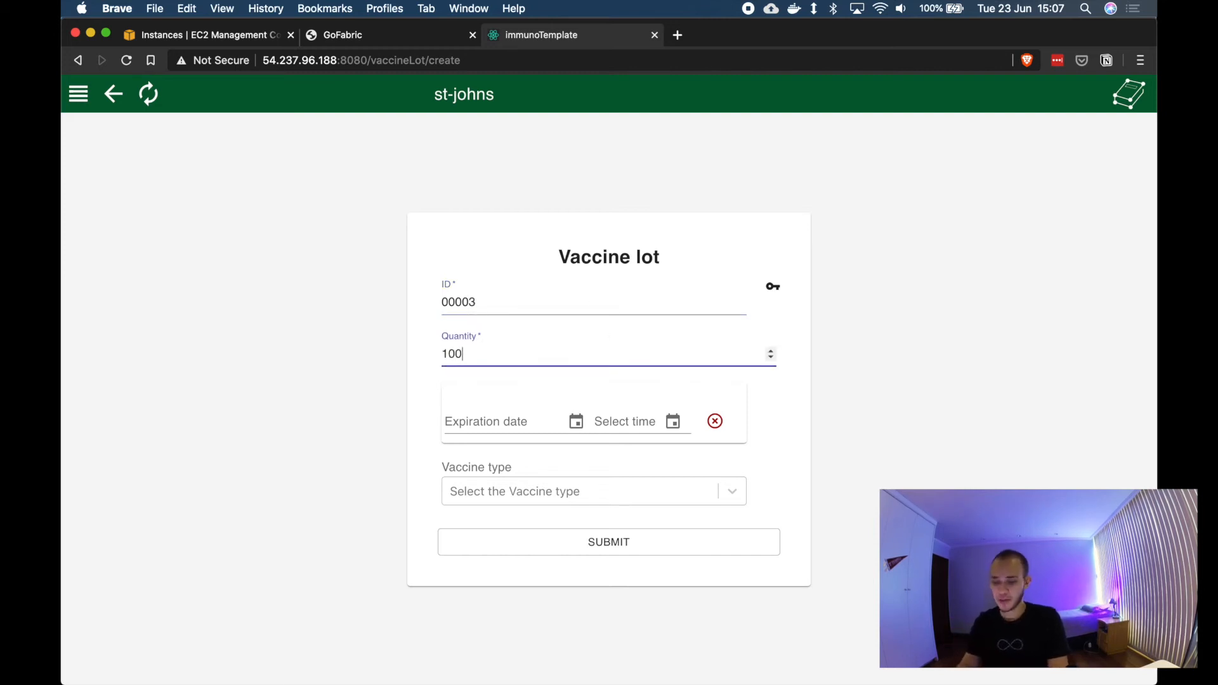
Step: Set the vaccine lot's expiration date to 31/12/2020
{"action": "left_click", "coordinate": [575, 423]}
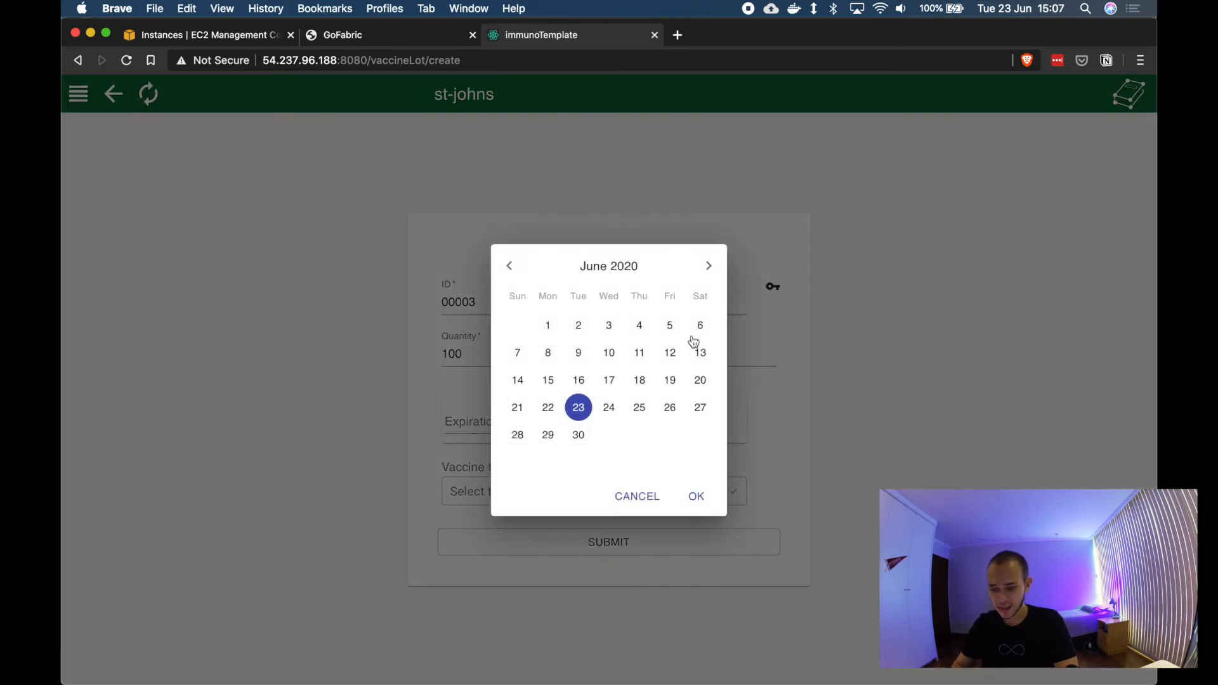
{"action": "left_click", "coordinate": [708, 267]}
{"action": "left_click", "coordinate": [707, 268]}
{"action": "left_click", "coordinate": [706, 269]}
{"action": "left_click", "coordinate": [706, 269]}
{"action": "left_click", "coordinate": [706, 268]}
{"action": "left_click", "coordinate": [706, 268]}
{"action": "left_click", "coordinate": [639, 435]}
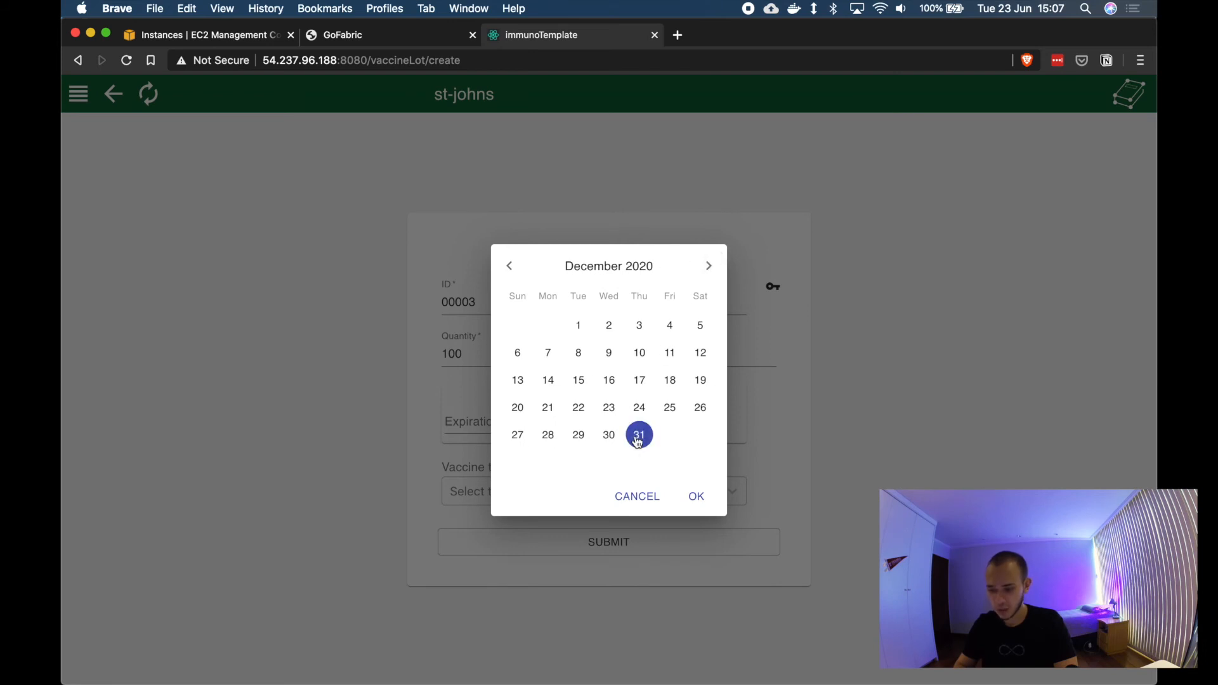
{"action": "left_click", "coordinate": [696, 496]}
Step: Choose Yellow fever as the vaccine type and submit the vaccine lot
{"action": "left_click", "coordinate": [730, 493]}
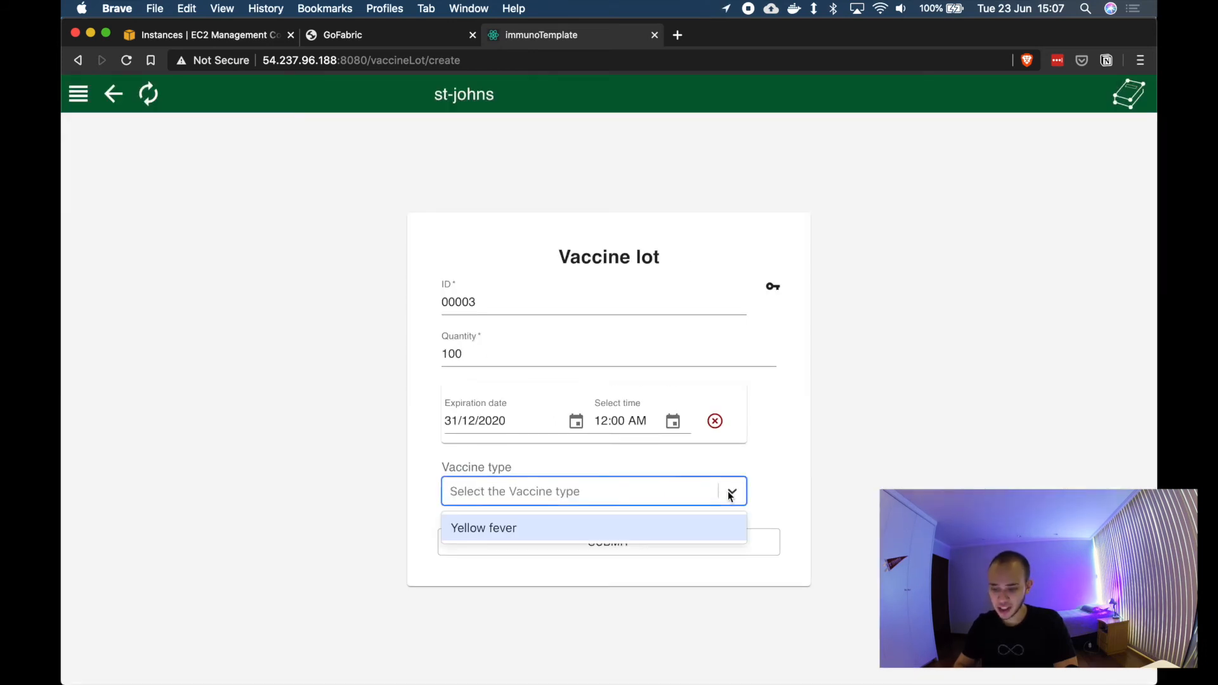
{"action": "left_click", "coordinate": [467, 532]}
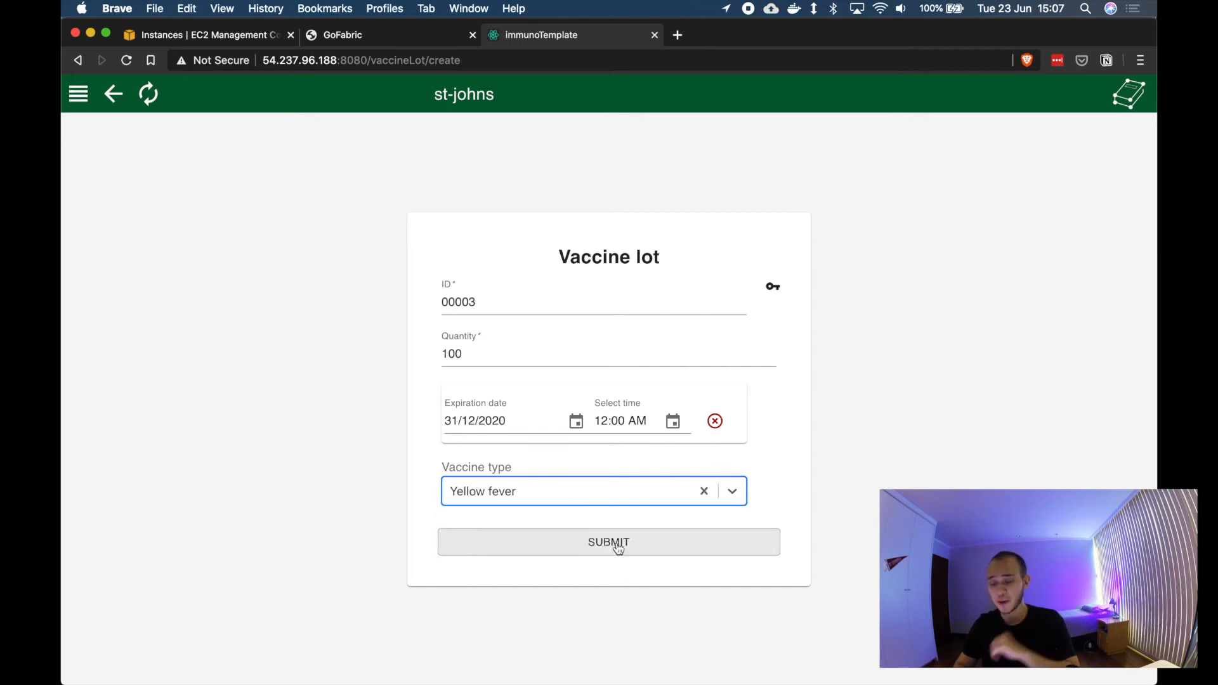
{"action": "left_click", "coordinate": [615, 542]}
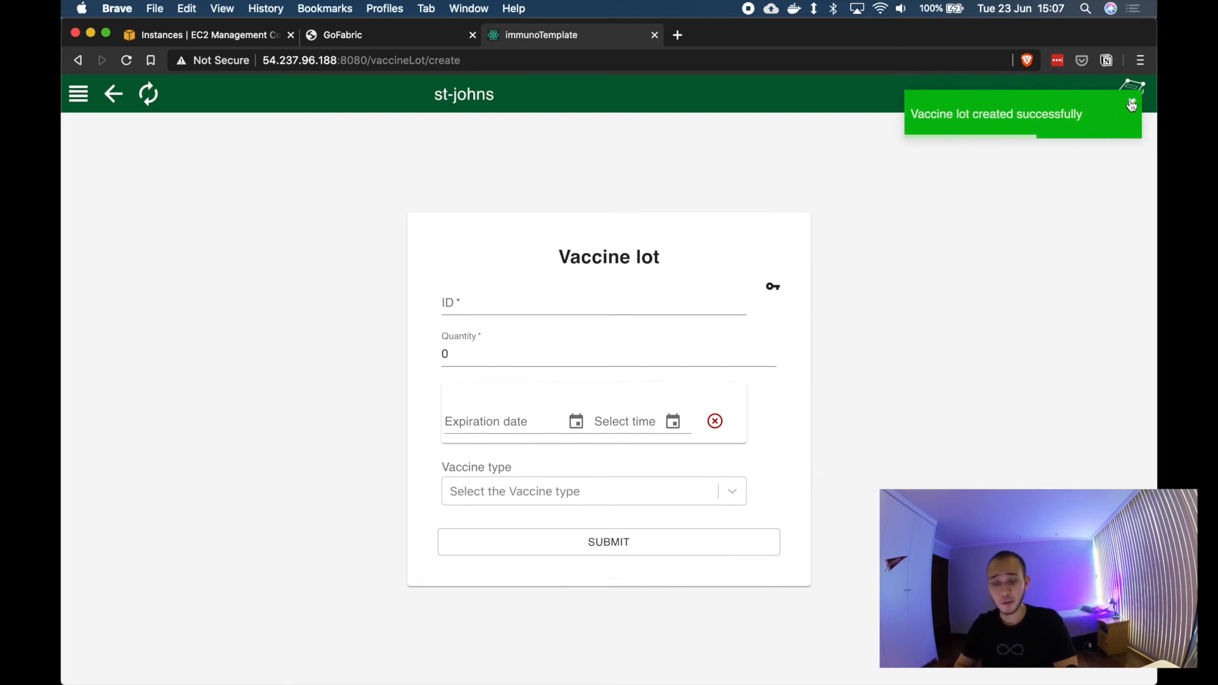
Step: Review the GoFabric dashboard's transaction chart and block graph
{"action": "left_click", "coordinate": [383, 33]}
{"action": "scroll", "coordinate": [412, 444], "scroll_direction": "up", "scroll_amount": 10}
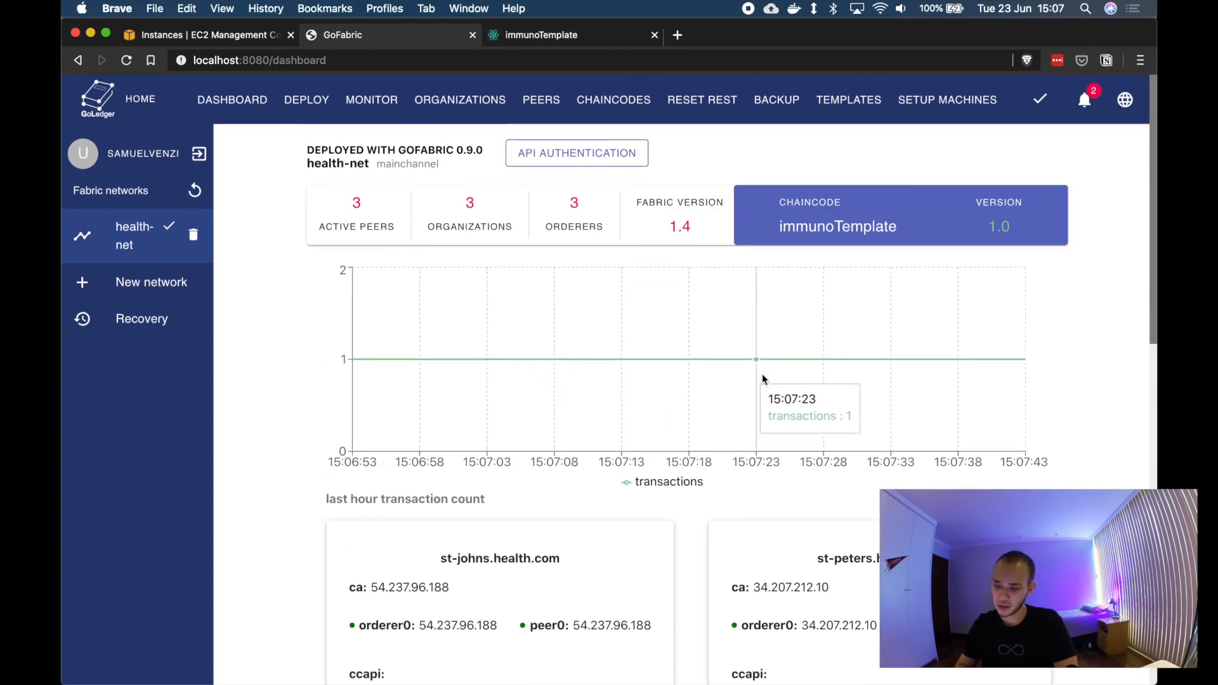
{"action": "scroll", "coordinate": [1104, 390], "scroll_direction": "down", "scroll_amount": 3}
{"action": "scroll", "coordinate": [1104, 387], "scroll_direction": "down", "scroll_amount": 10}
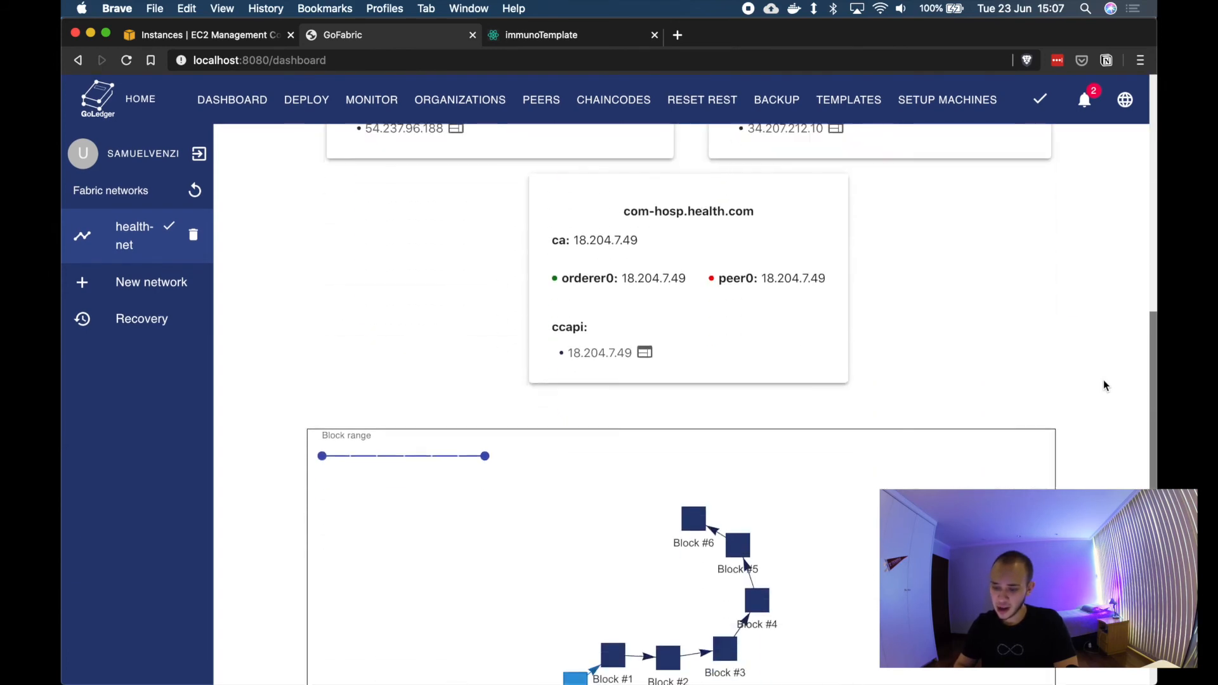
{"action": "left_click_drag", "start_coordinate": [686, 317], "coordinate": [424, 343]}
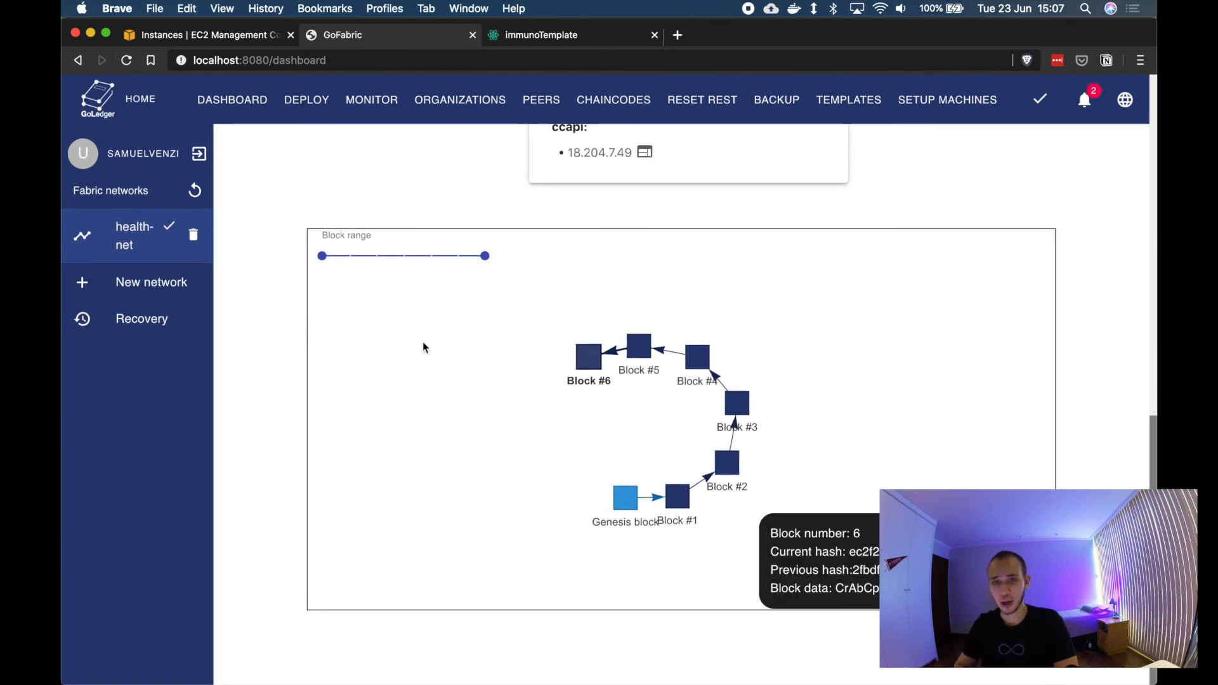
{"action": "scroll", "coordinate": [400, 207], "scroll_direction": "up", "scroll_amount": 12}
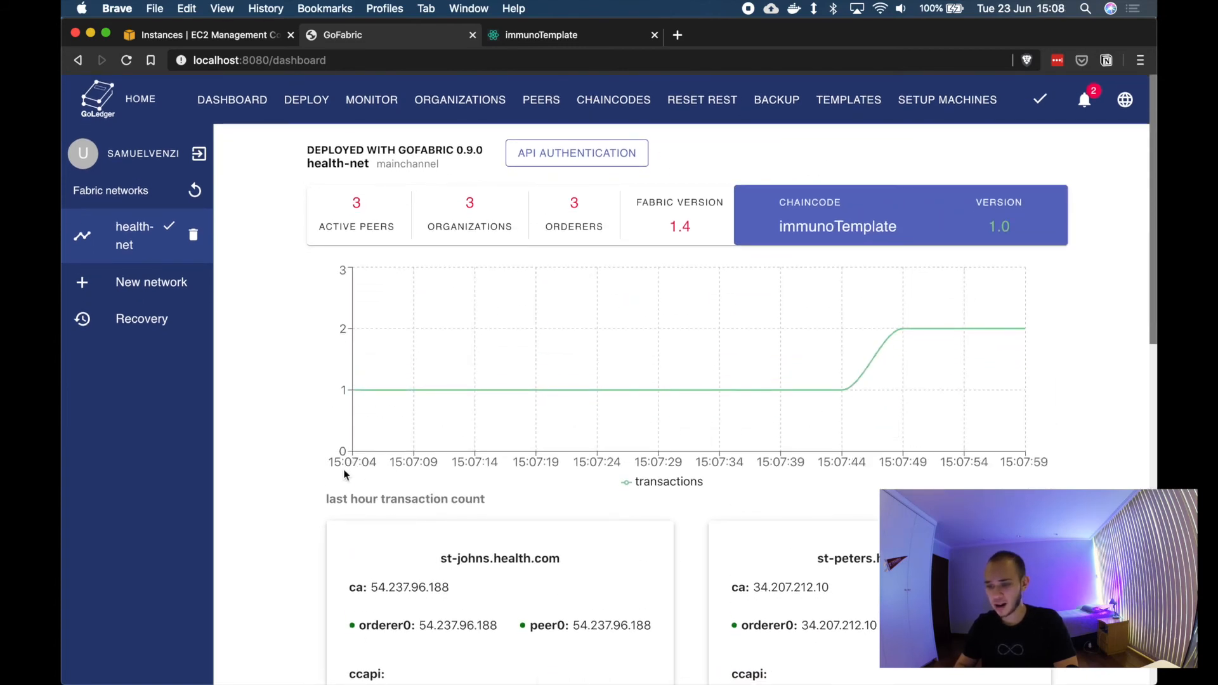
Step: Open the st-peters web client, look through its menu, and close its tab
{"action": "mouse_move", "coordinate": [970, 344]}
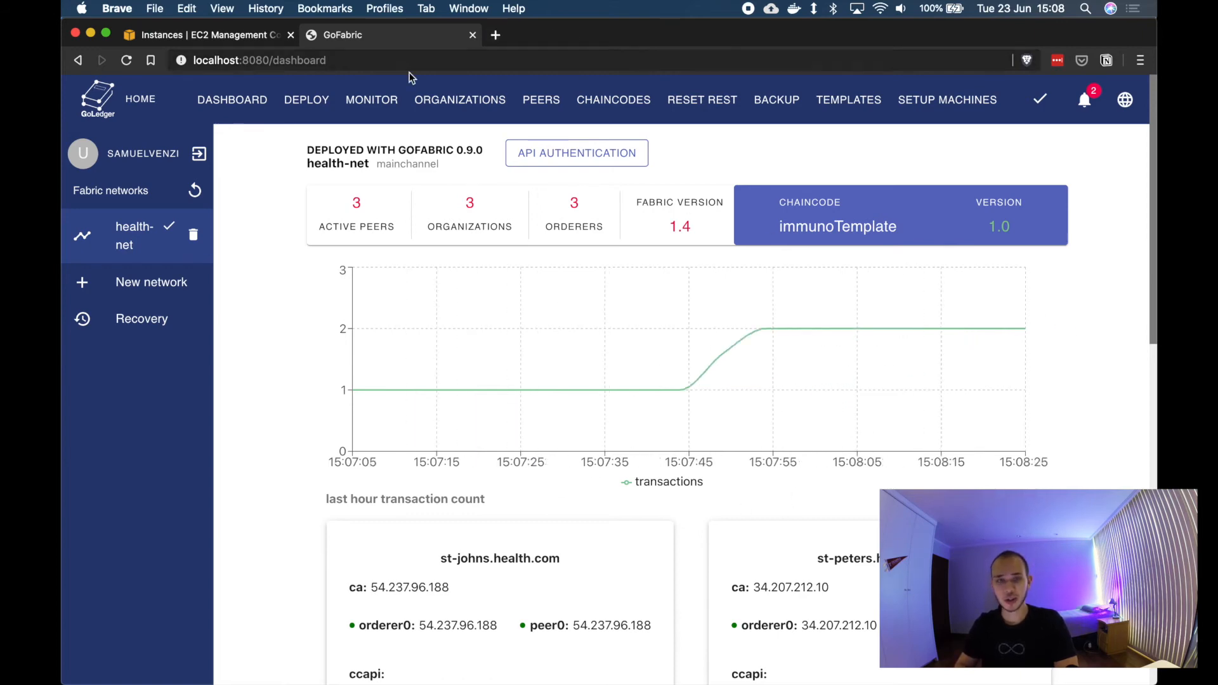
{"action": "scroll", "coordinate": [917, 403], "scroll_direction": "down", "scroll_amount": 4}
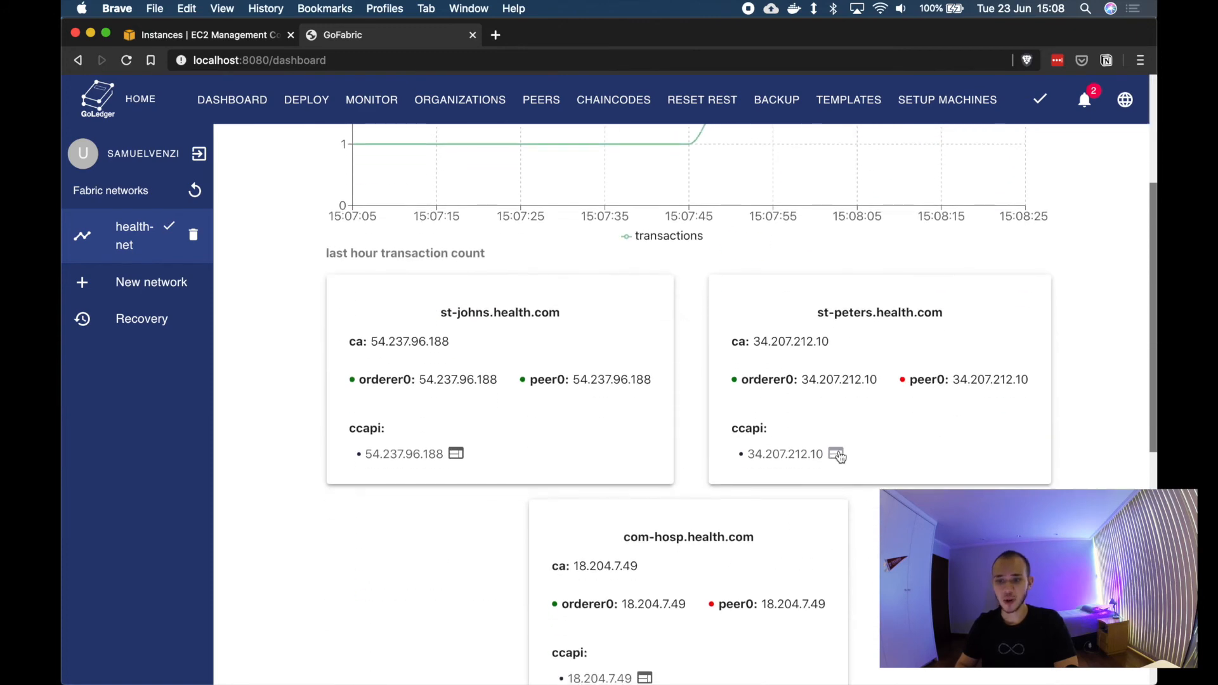
{"action": "left_click", "coordinate": [837, 454]}
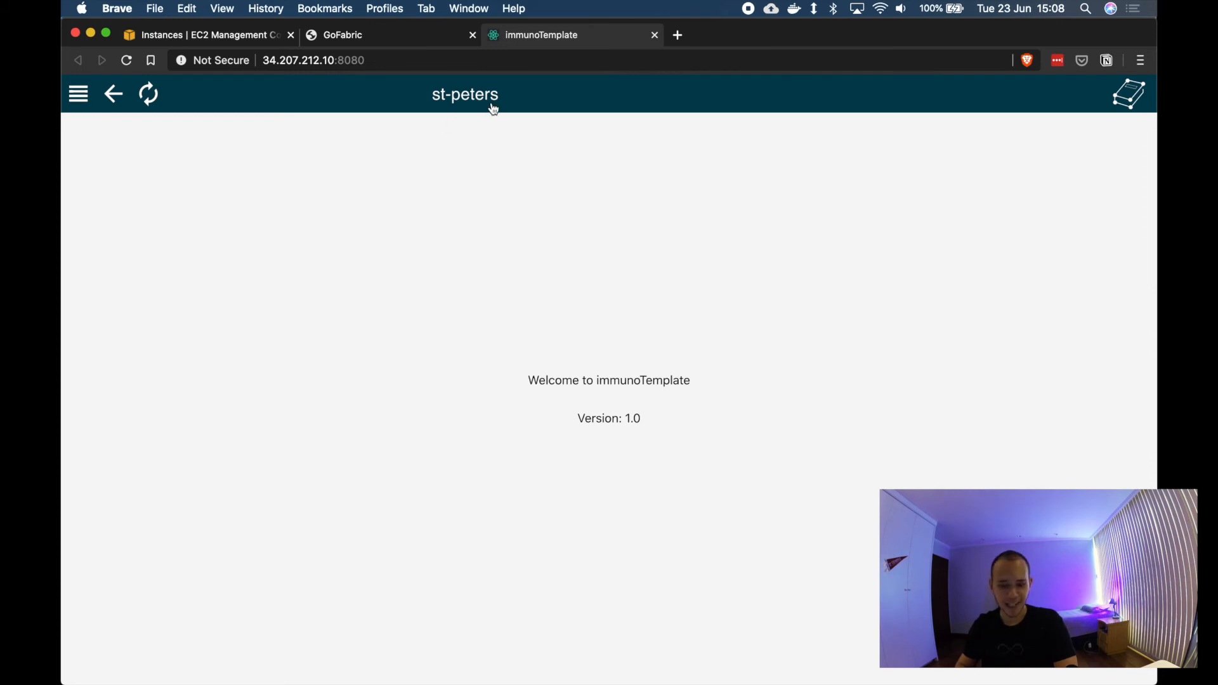
{"action": "left_click", "coordinate": [79, 95]}
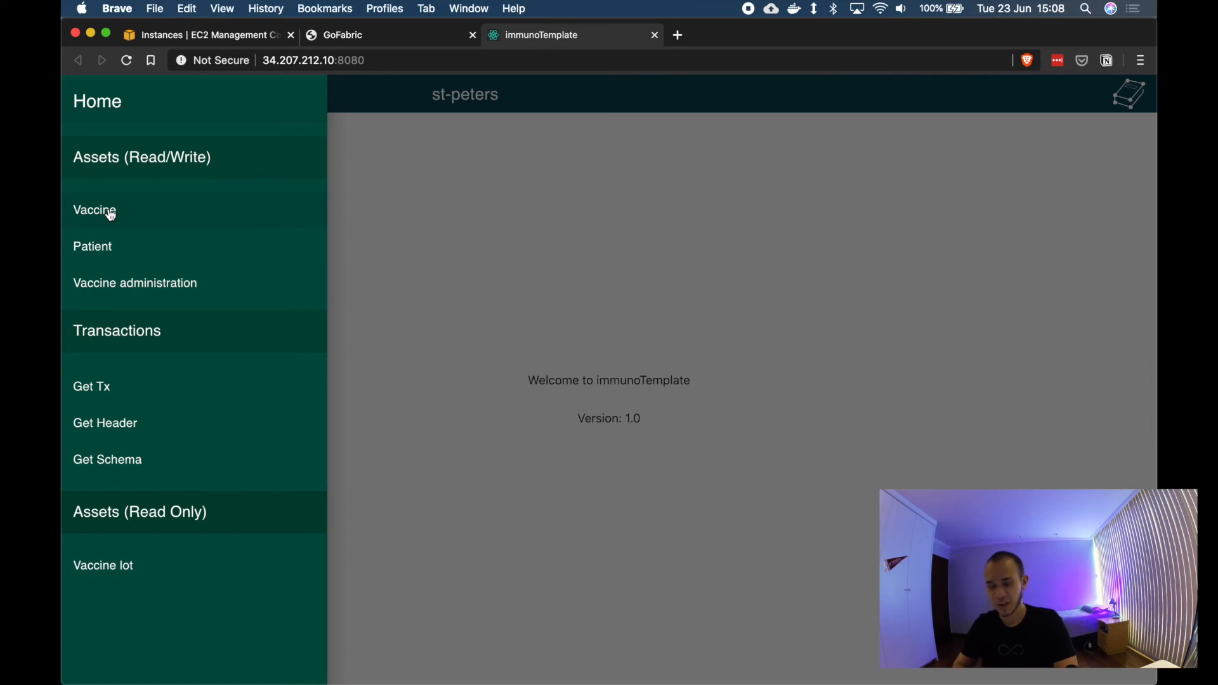
{"action": "left_click", "coordinate": [437, 278]}
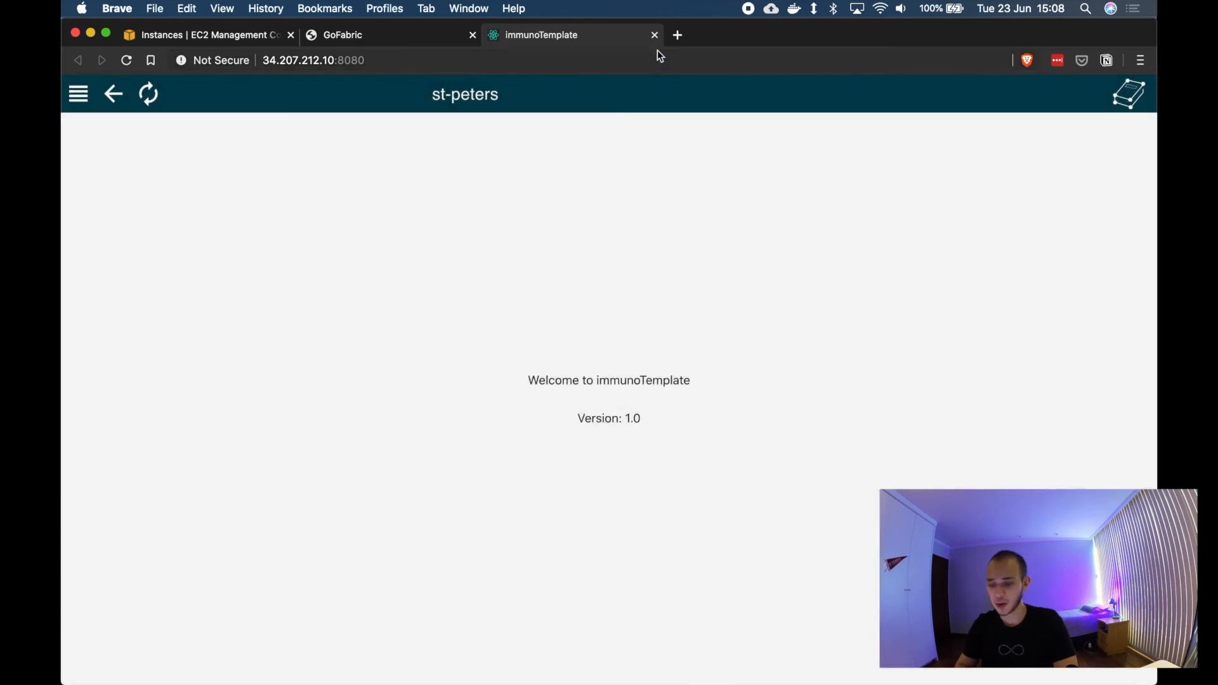
{"action": "left_click", "coordinate": [656, 35]}
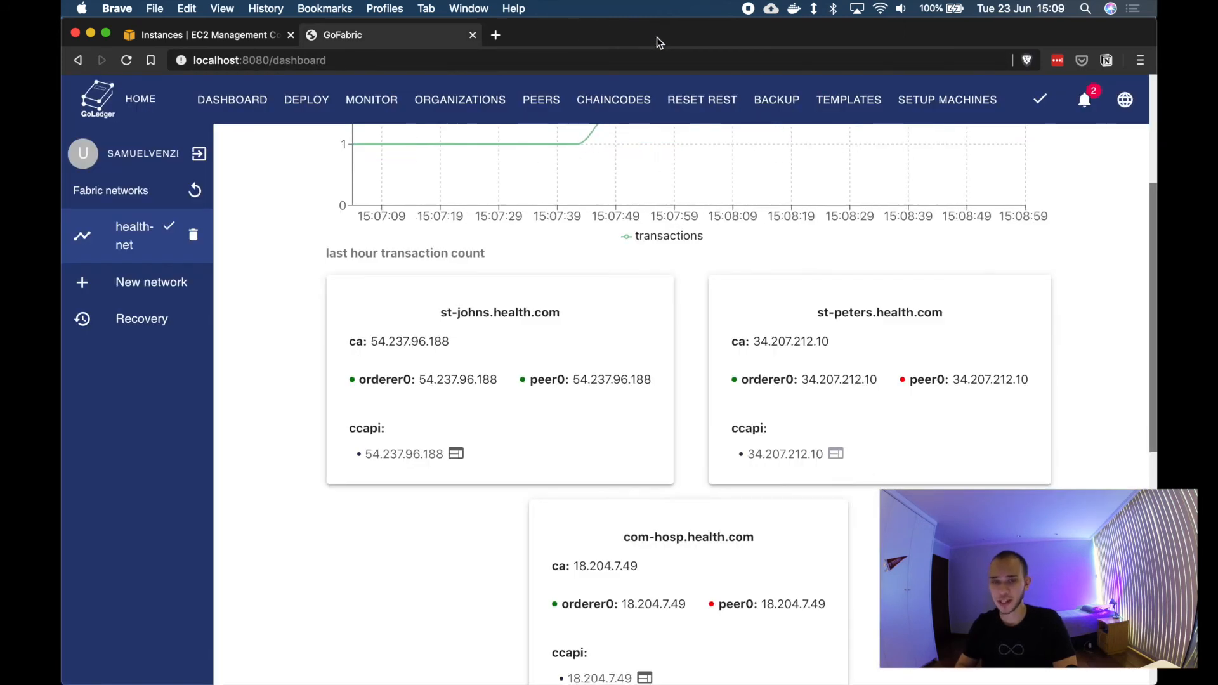
Step: Open the com-hosp web client and start creating a new Patient
{"action": "scroll", "coordinate": [754, 365], "scroll_direction": "down", "scroll_amount": 2}
{"action": "scroll", "coordinate": [755, 366], "scroll_direction": "down", "scroll_amount": 3}
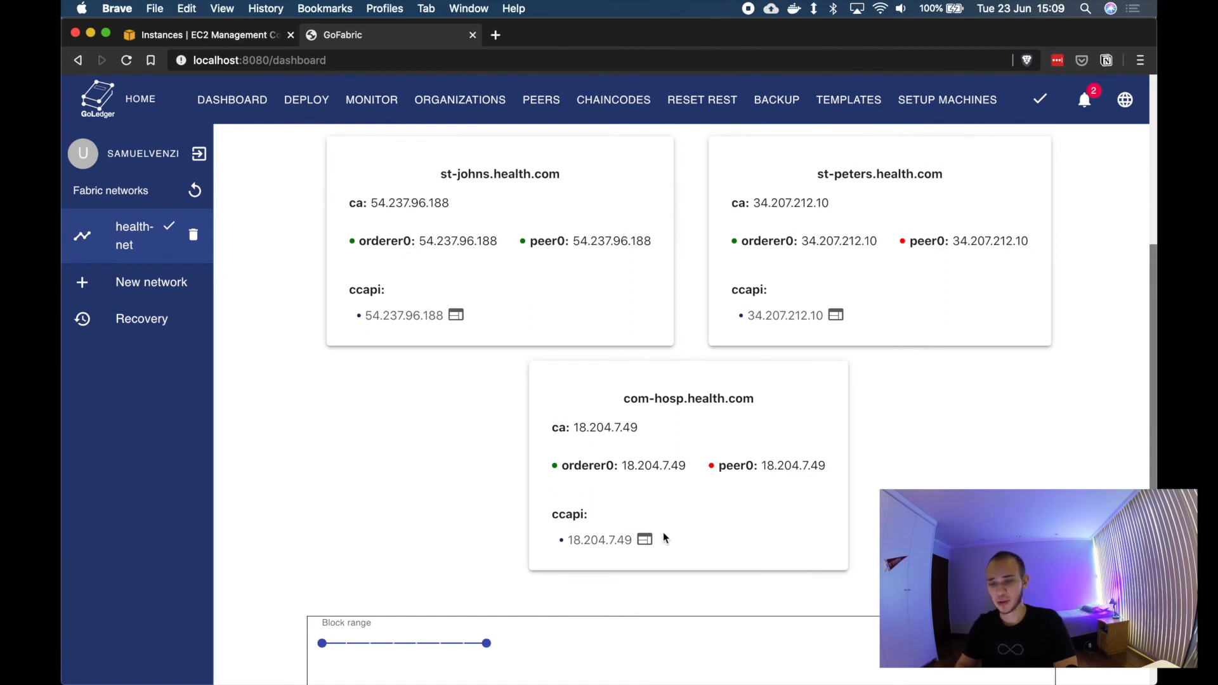
{"action": "left_click", "coordinate": [645, 540]}
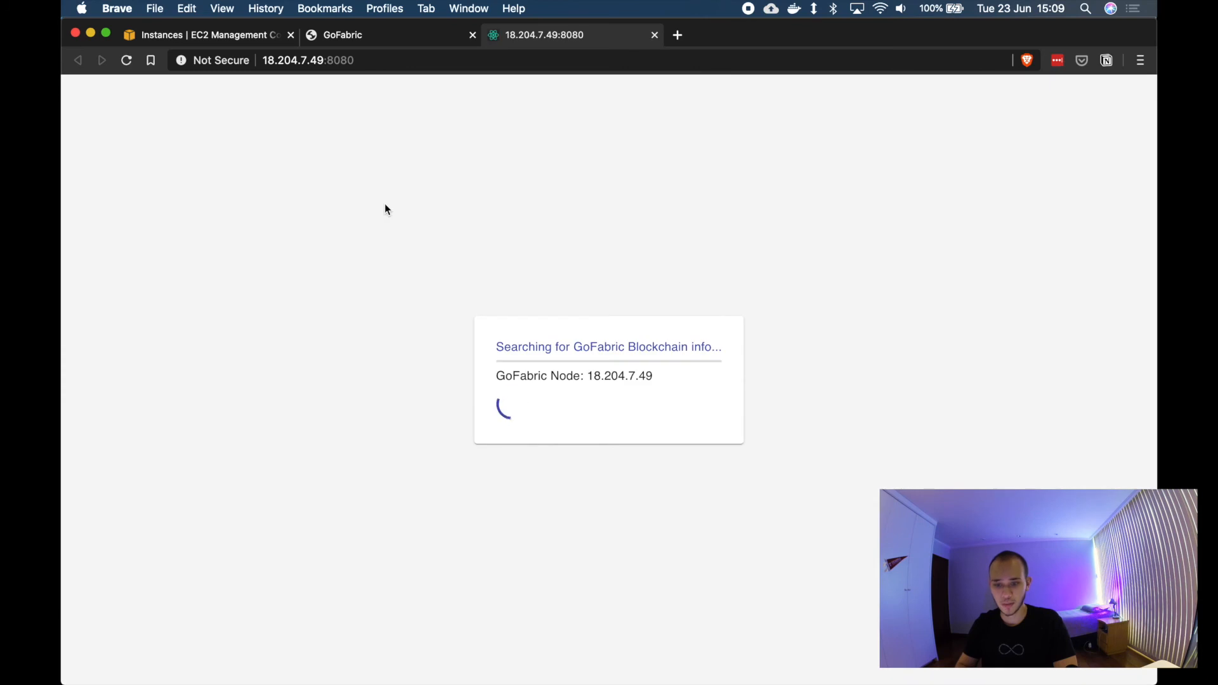
{"action": "left_click", "coordinate": [77, 97]}
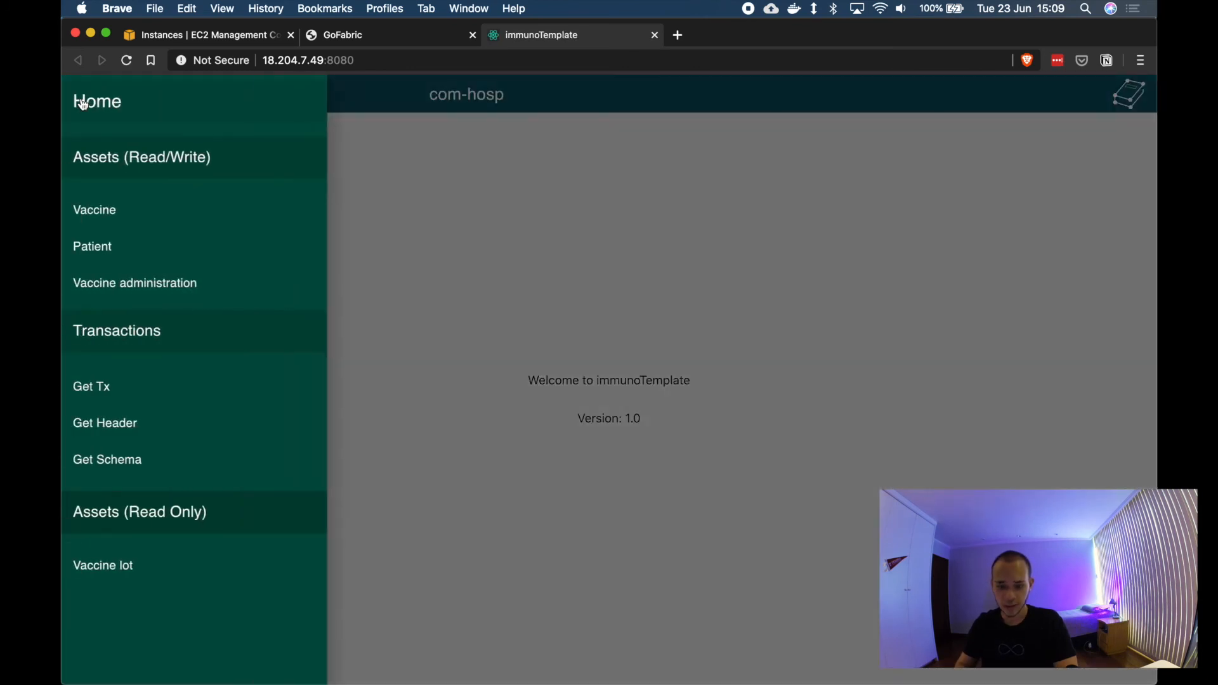
{"action": "left_click", "coordinate": [120, 249]}
{"action": "left_click", "coordinate": [970, 202]}
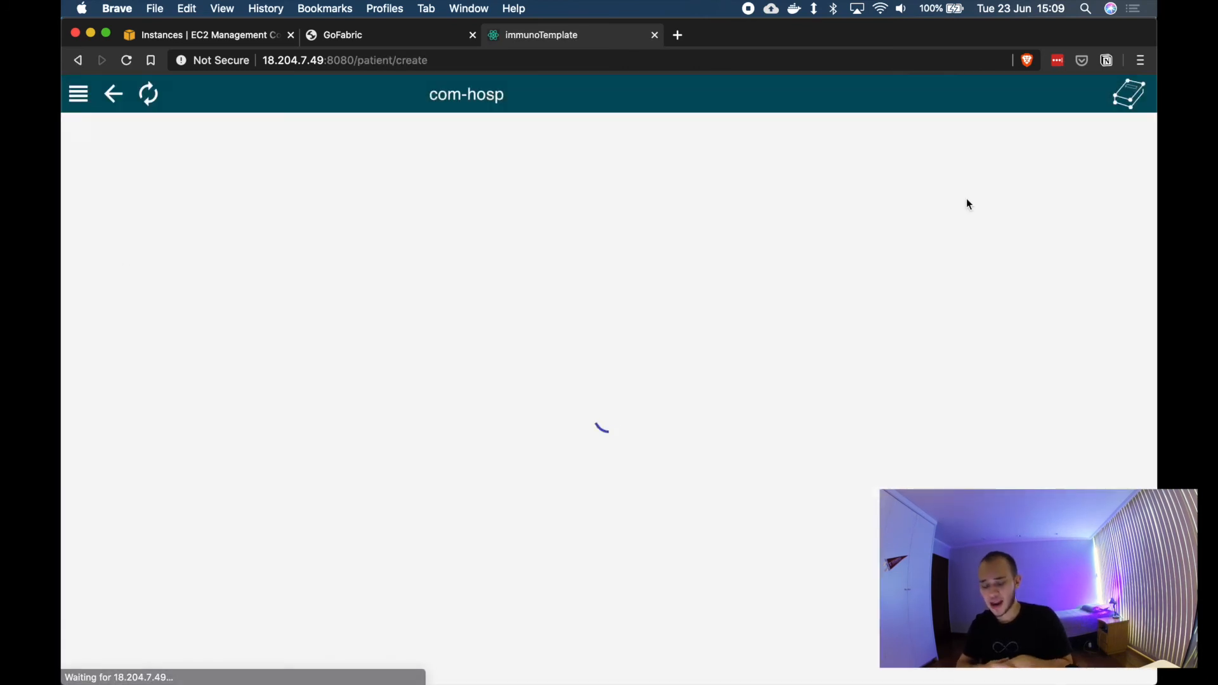
Step: Enter the patient's government ID and full name
{"action": "left_click", "coordinate": [519, 335]}
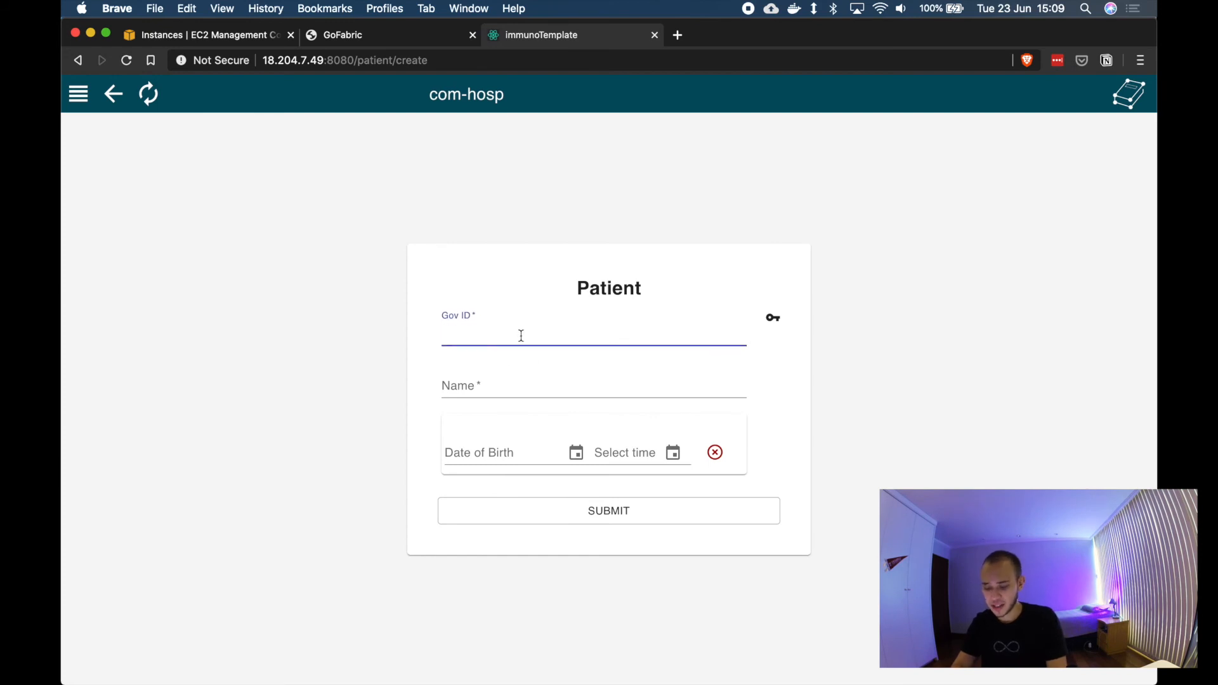
{"action": "type", "text": "3.456.87"}
{"action": "left_click", "coordinate": [517, 381]}
{"action": "type", "text": "John Doe"}
Step: Pick the patient's date of birth and submit the patient
{"action": "left_click", "coordinate": [575, 452]}
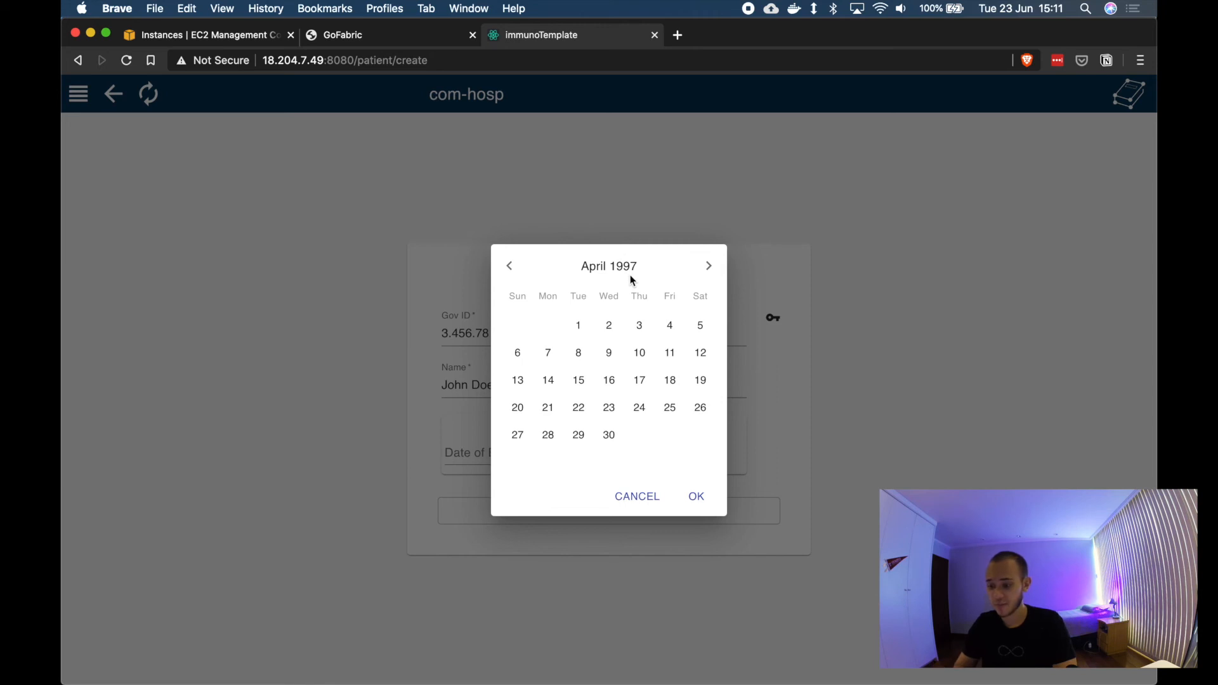
{"action": "left_click", "coordinate": [549, 434]}
{"action": "left_click", "coordinate": [696, 497]}
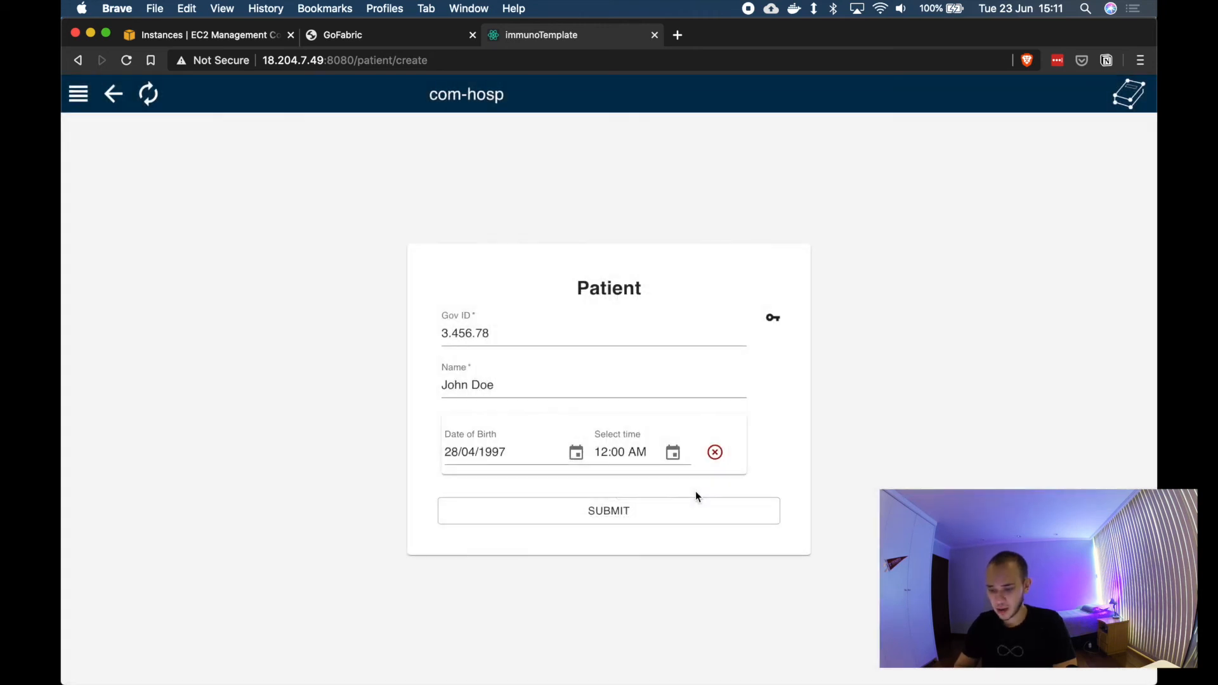
{"action": "left_click", "coordinate": [680, 520]}
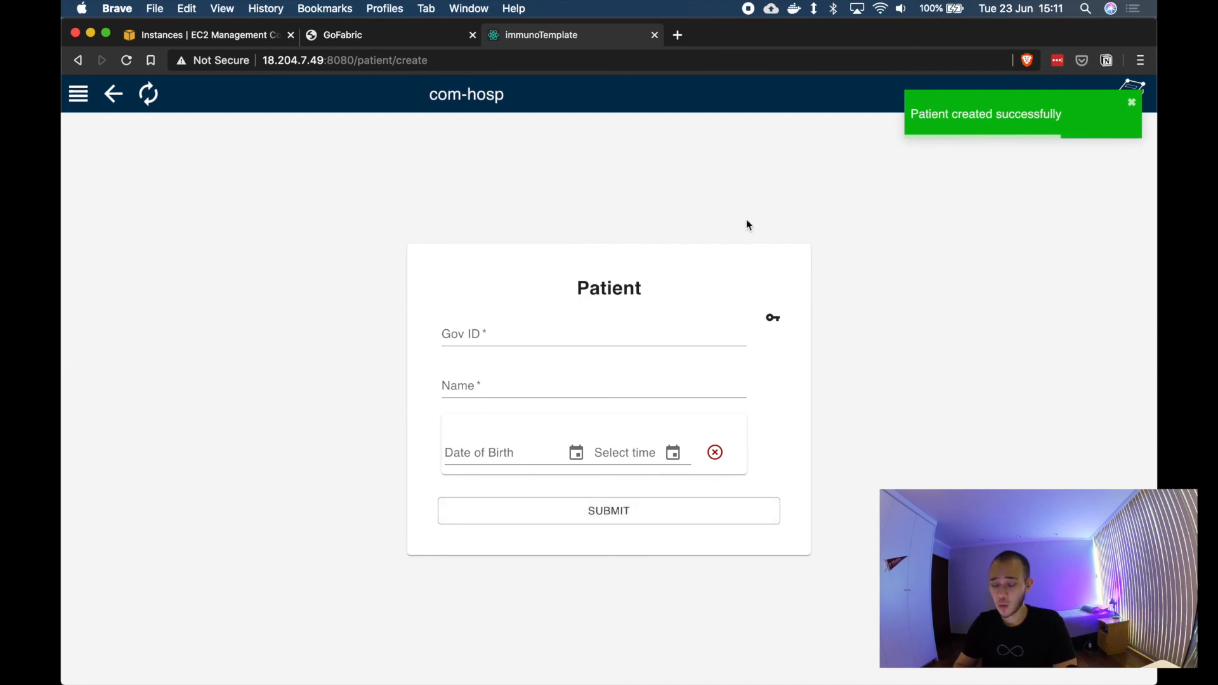
Step: Open the st-johns web client's Patient list to check the newly created patient
{"action": "left_click", "coordinate": [383, 35]}
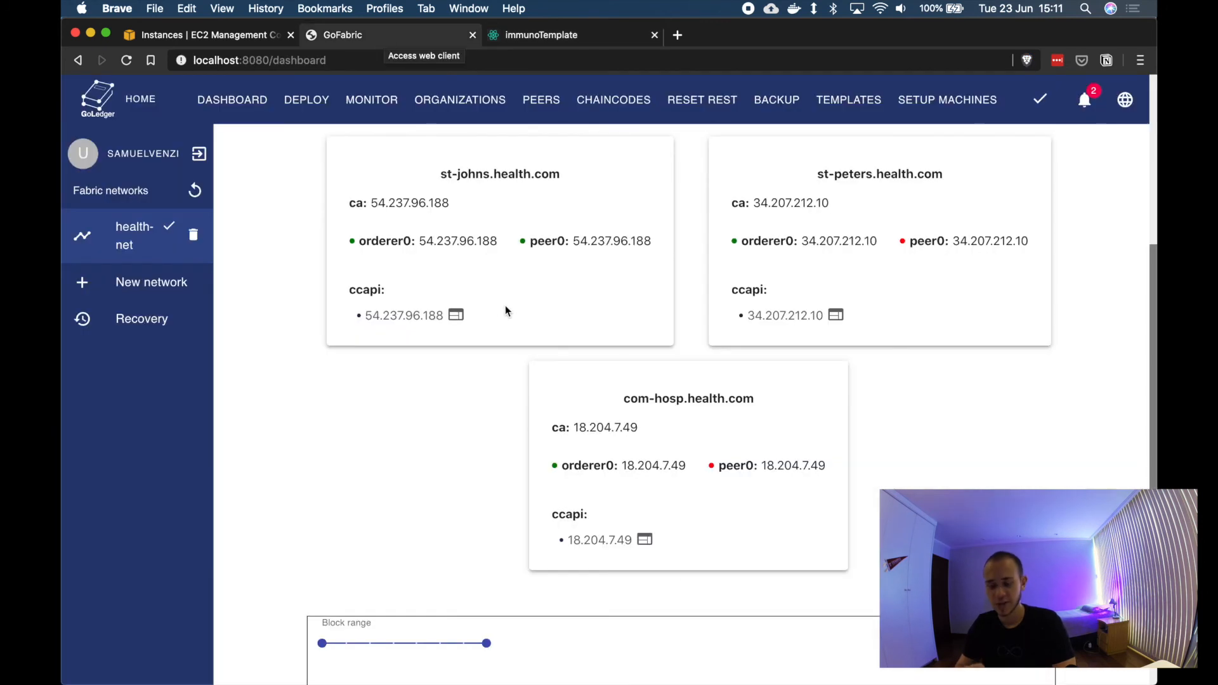
{"action": "left_click", "coordinate": [456, 314]}
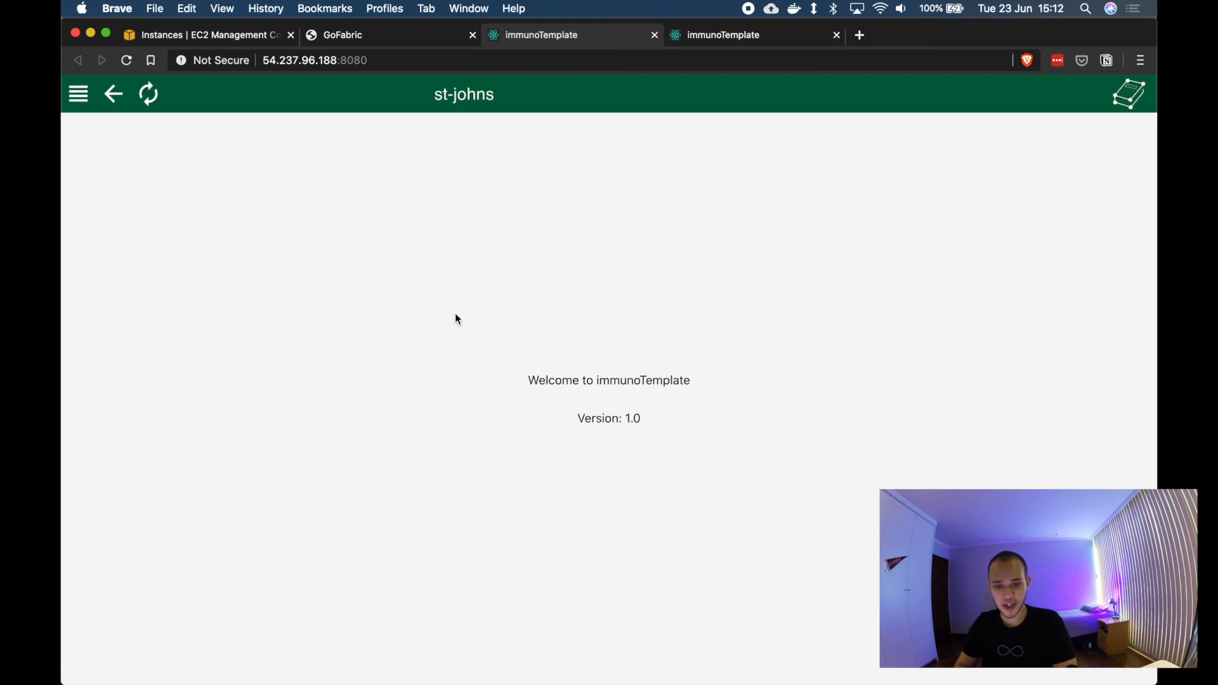
{"action": "left_click", "coordinate": [77, 96]}
{"action": "left_click", "coordinate": [127, 287]}
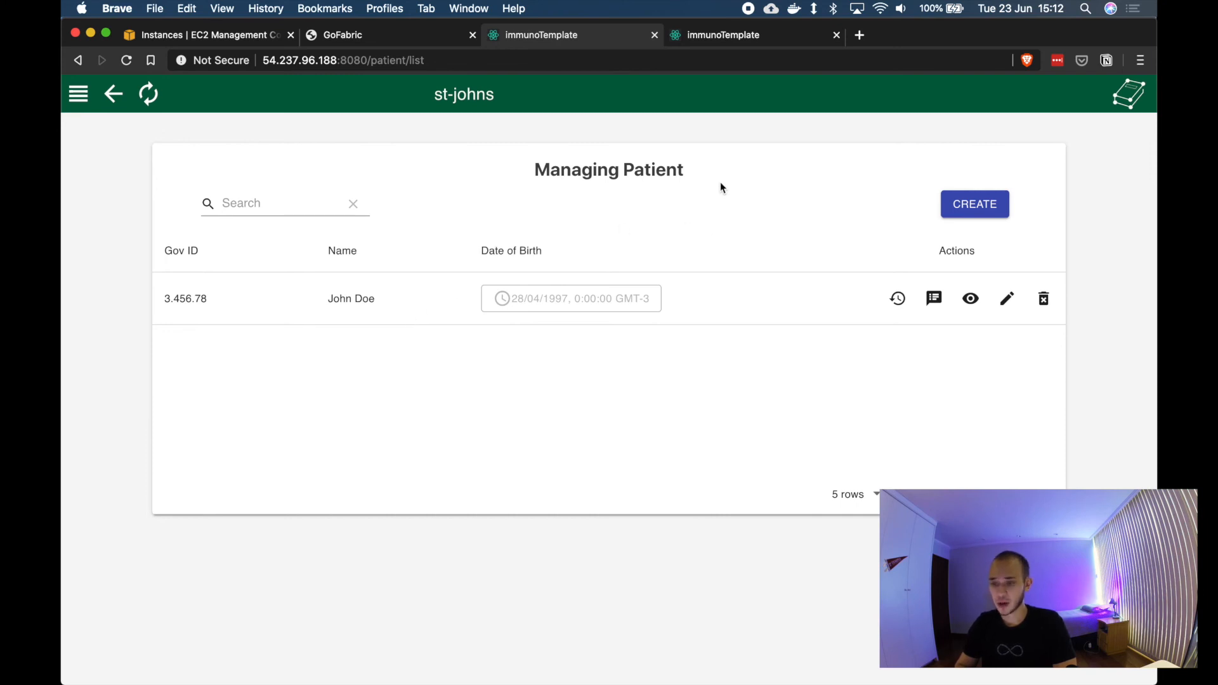
Step: Return to the com-hosp client and open a new Vaccine administration form
{"action": "left_click", "coordinate": [655, 35]}
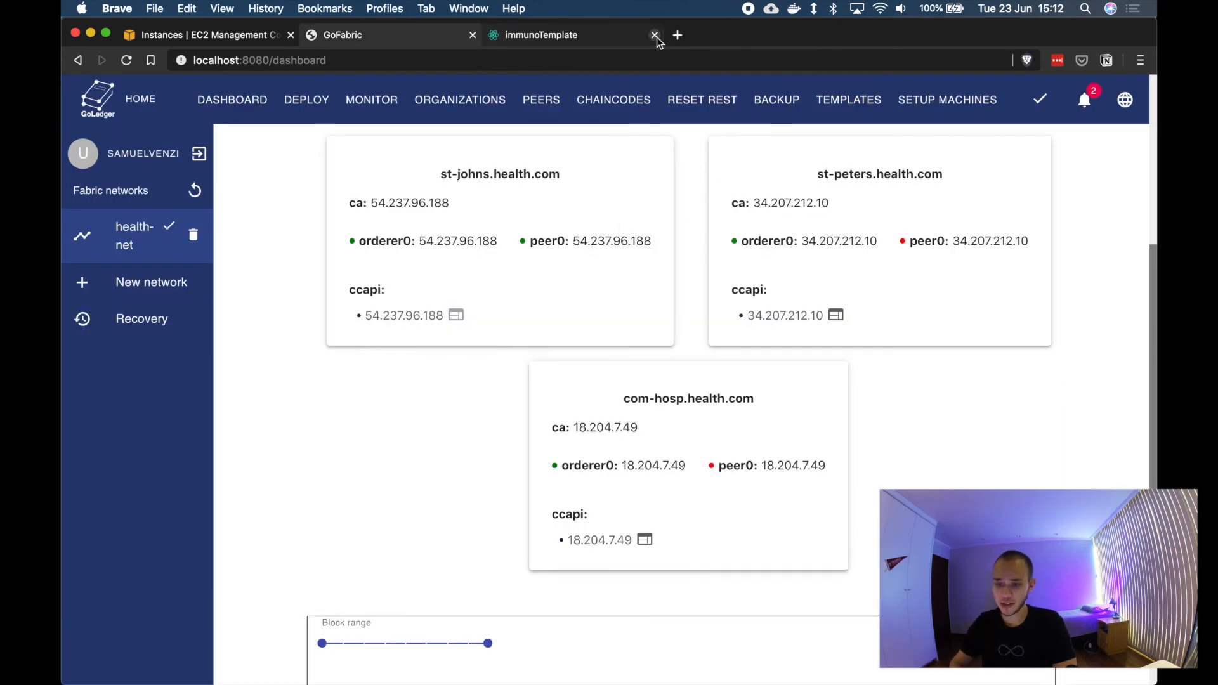
{"action": "left_click", "coordinate": [582, 37]}
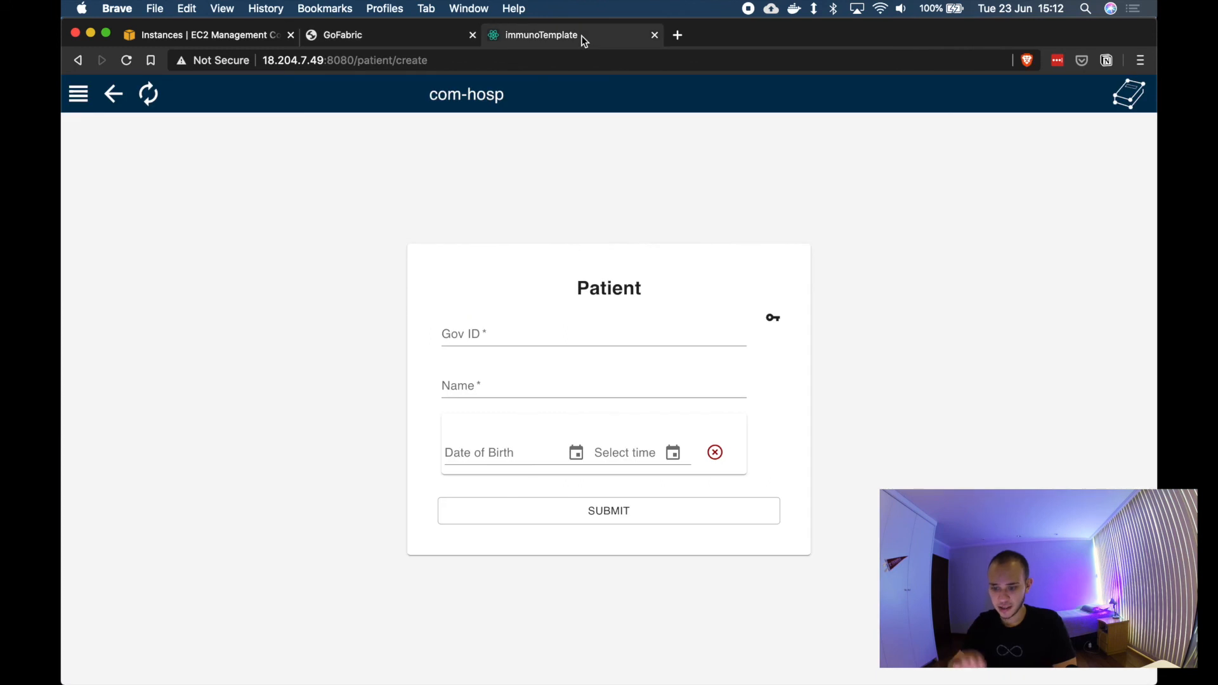
{"action": "left_click", "coordinate": [75, 97]}
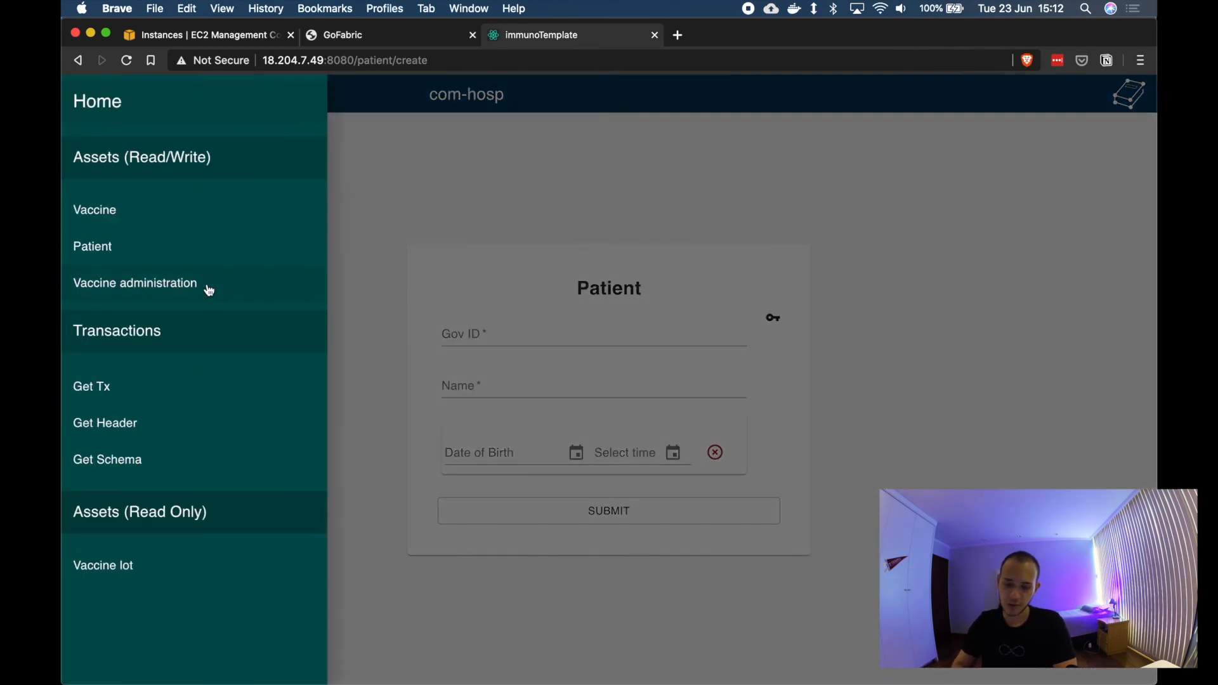
{"action": "left_click", "coordinate": [209, 289]}
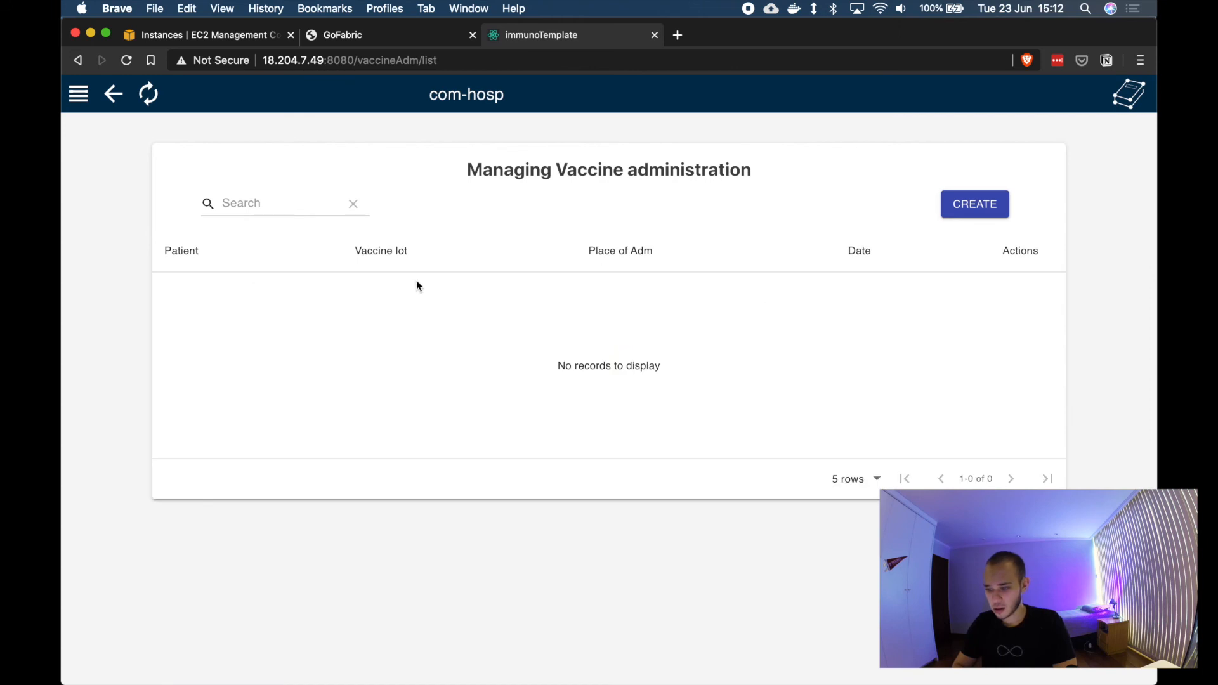
{"action": "left_click", "coordinate": [977, 204]}
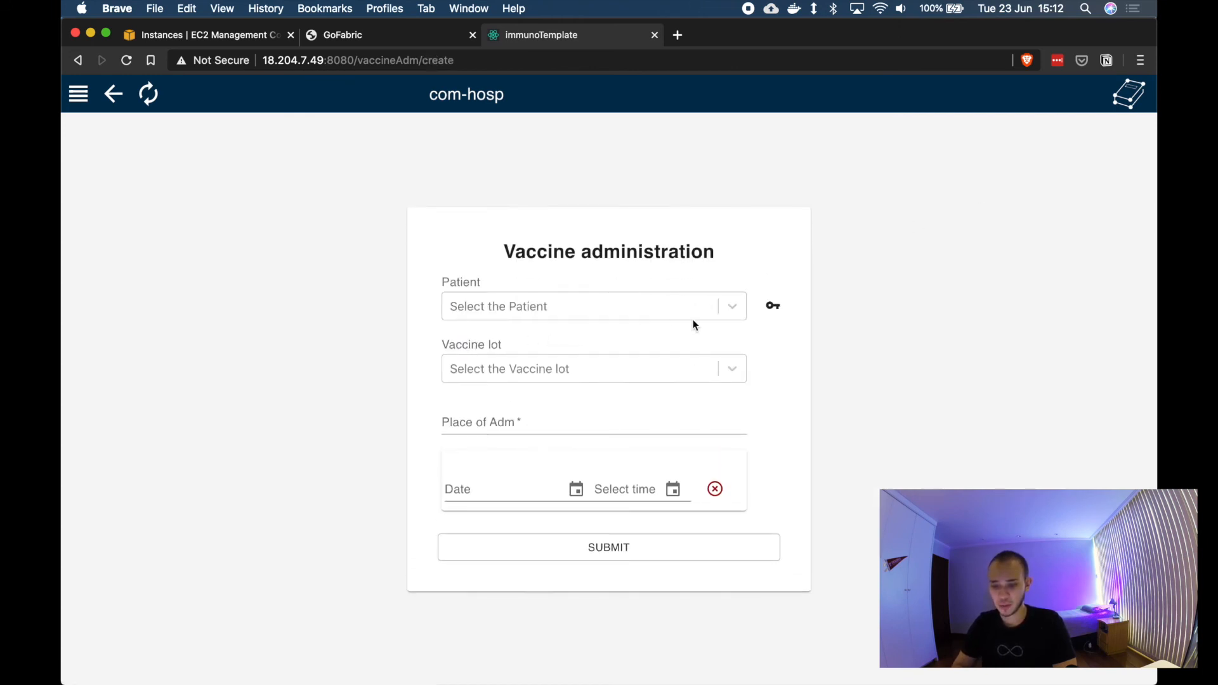
Step: Select the newly created patient and the vaccine lot 00003 in the Vaccine administration form
{"action": "left_click", "coordinate": [733, 308]}
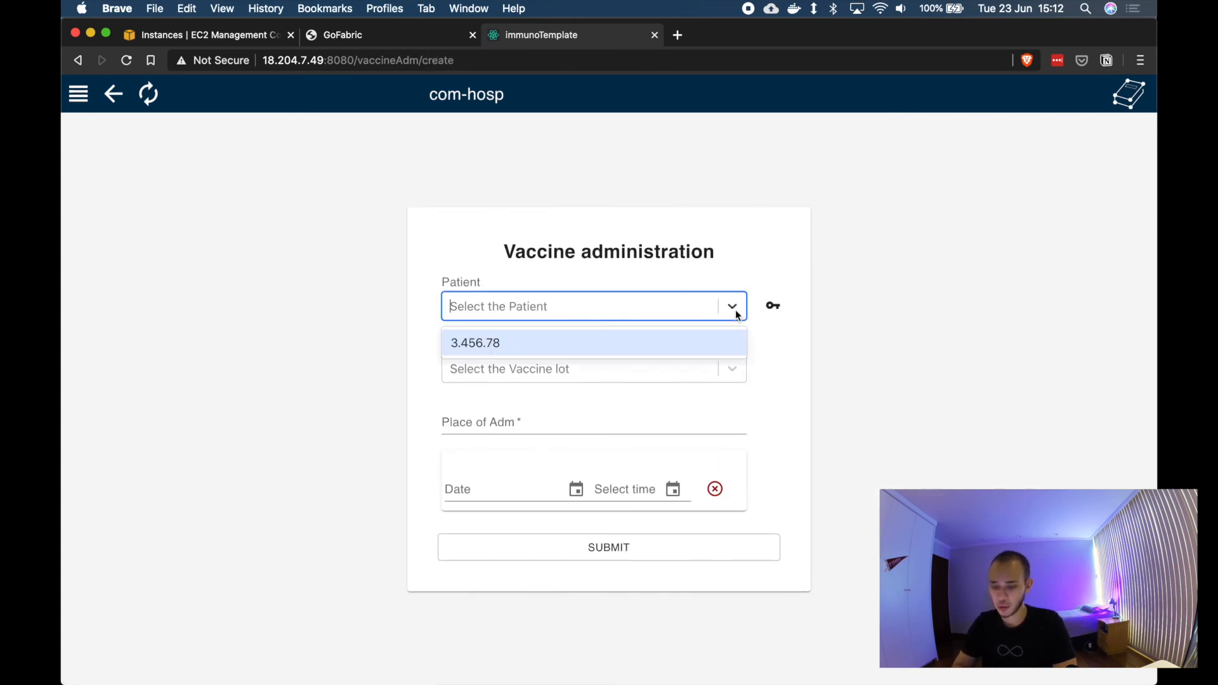
{"action": "left_click", "coordinate": [458, 346]}
{"action": "left_click", "coordinate": [549, 375]}
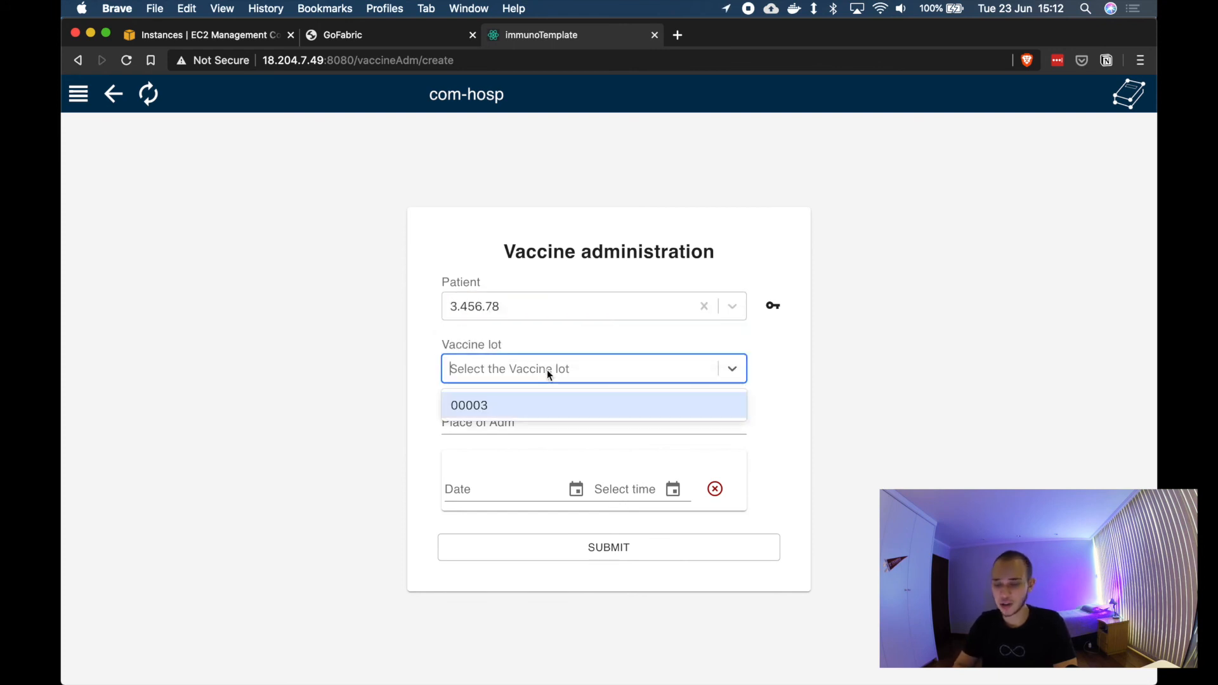
{"action": "left_click", "coordinate": [477, 417]}
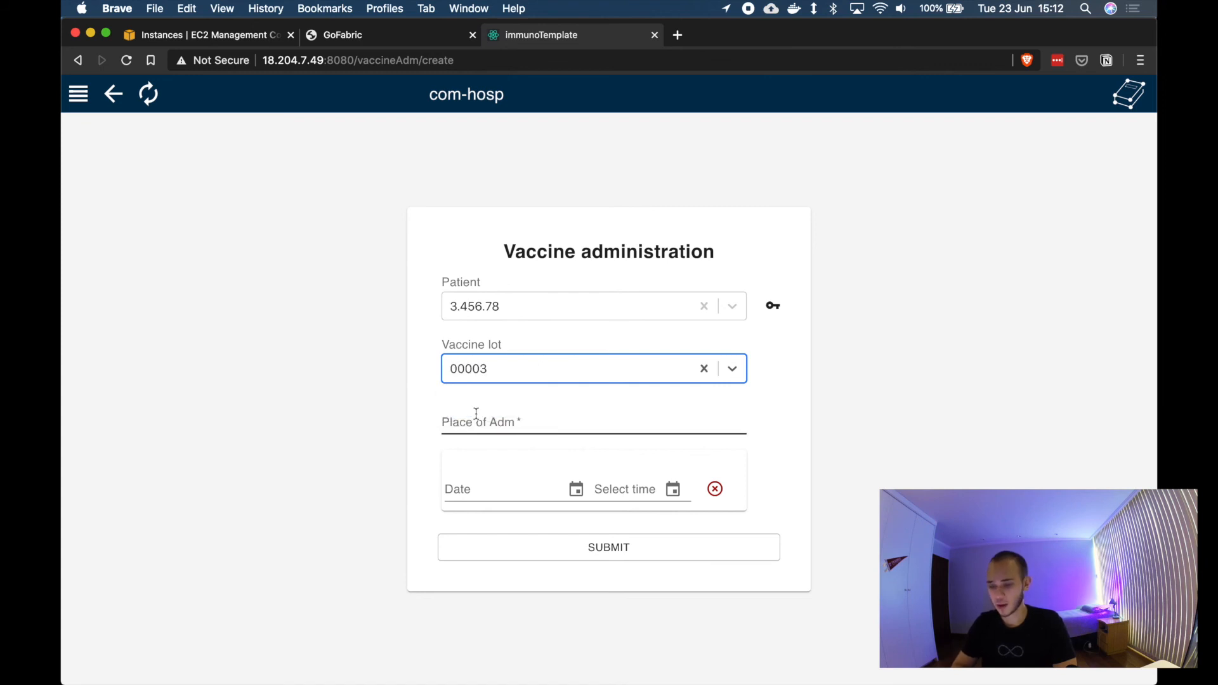
Step: Enter Community Hospital as the place of administration
{"action": "left_click", "coordinate": [482, 420]}
{"action": "type", "text": "COm"}
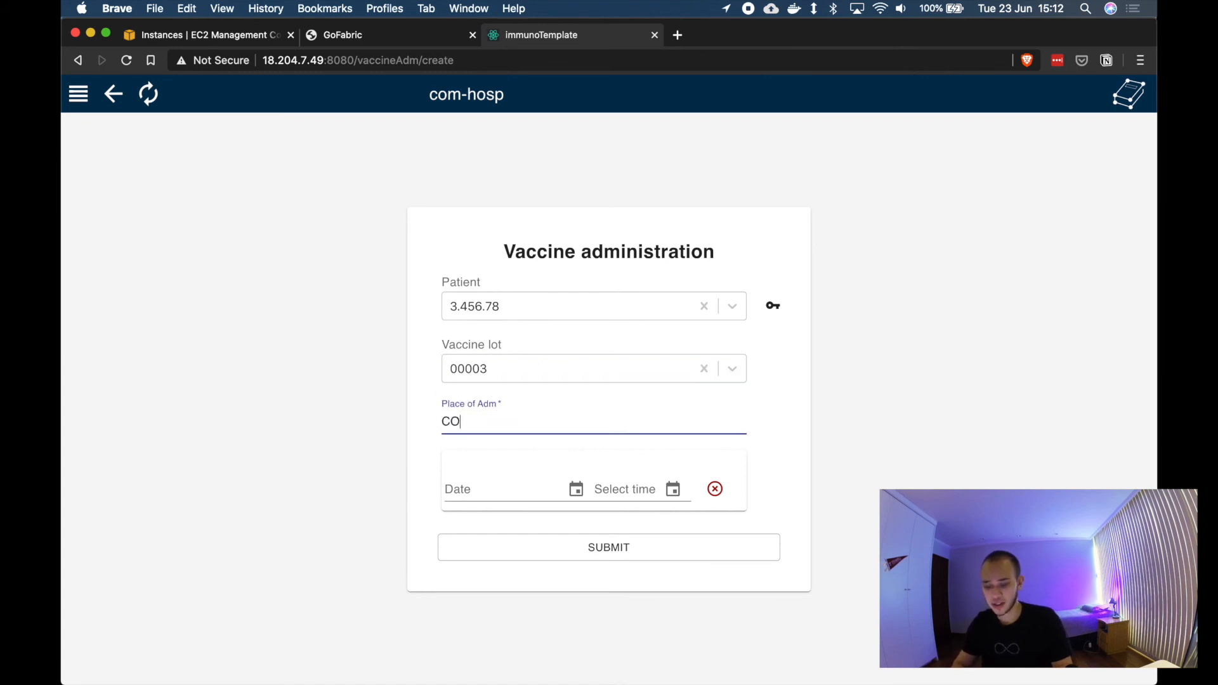
{"action": "key", "text": "BackSpace"}
{"action": "key", "text": "BackSpace"}
{"action": "type", "text": "ommunity Hospital"}
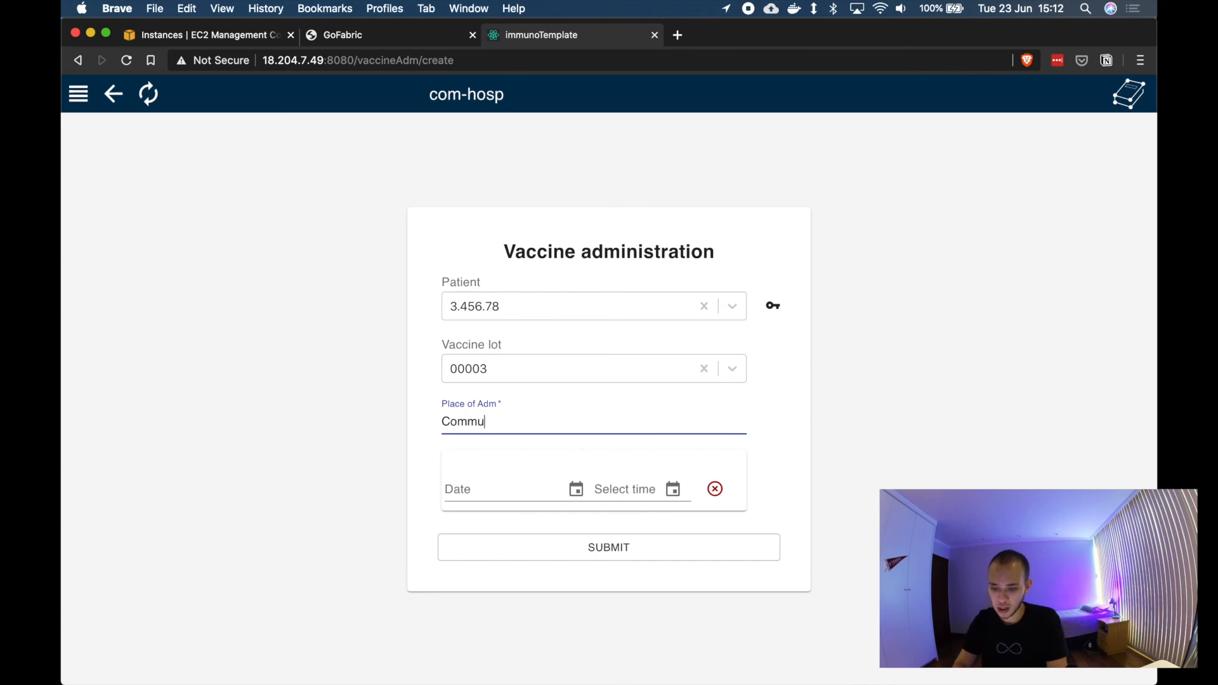
Step: Set the administration date to 23/06/2020 and submit the vaccine administration
{"action": "left_click", "coordinate": [576, 489]}
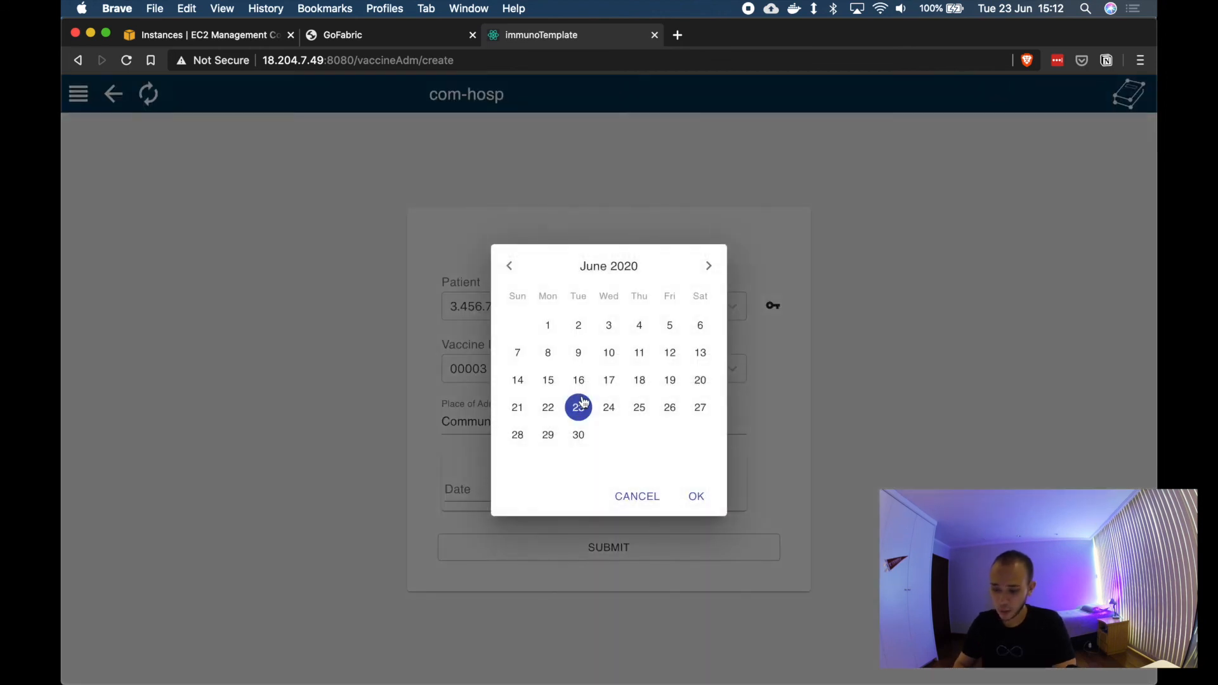
{"action": "left_click", "coordinate": [696, 497]}
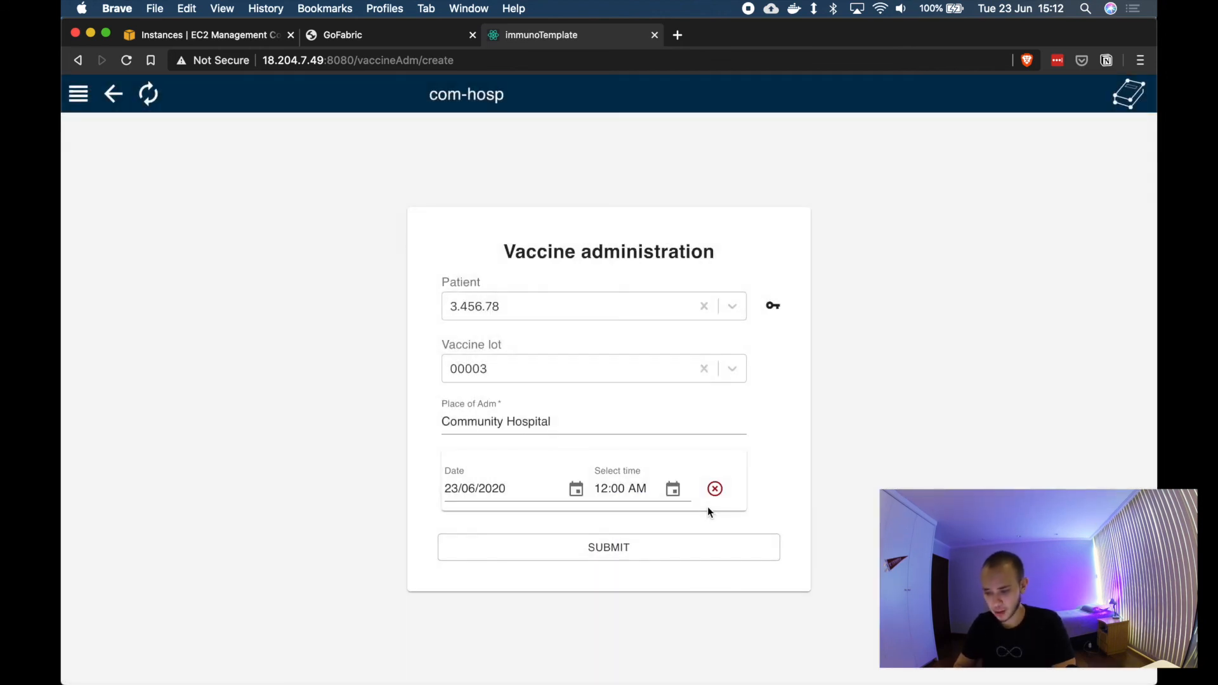
{"action": "left_click", "coordinate": [654, 547]}
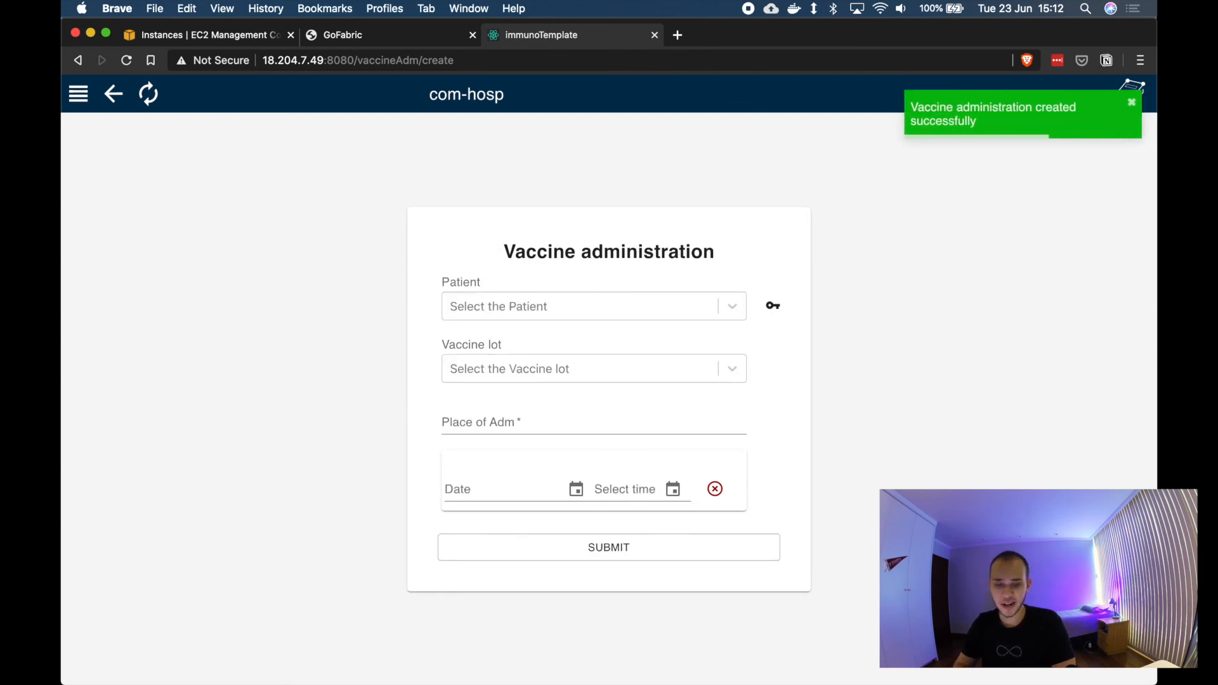
Step: Open the com-hosp client's Vaccine administration list, then its Vaccine list
{"action": "left_click", "coordinate": [78, 94]}
{"action": "left_click", "coordinate": [136, 283]}
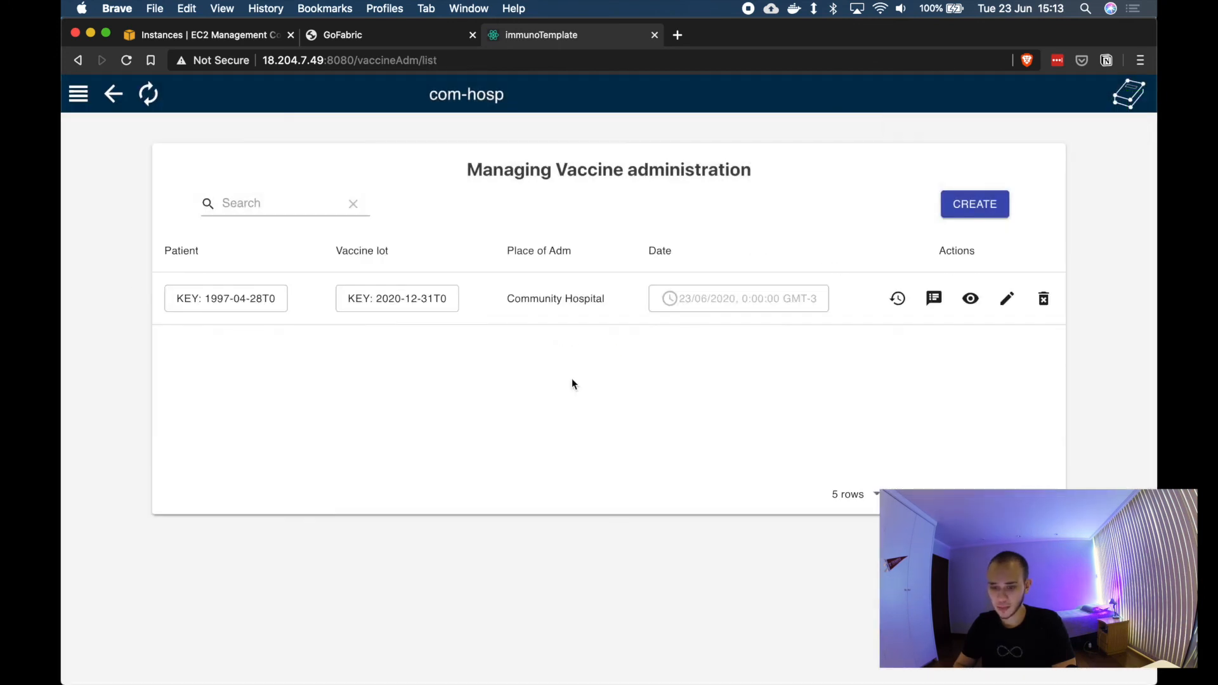
{"action": "left_click", "coordinate": [76, 91]}
{"action": "left_click", "coordinate": [170, 211]}
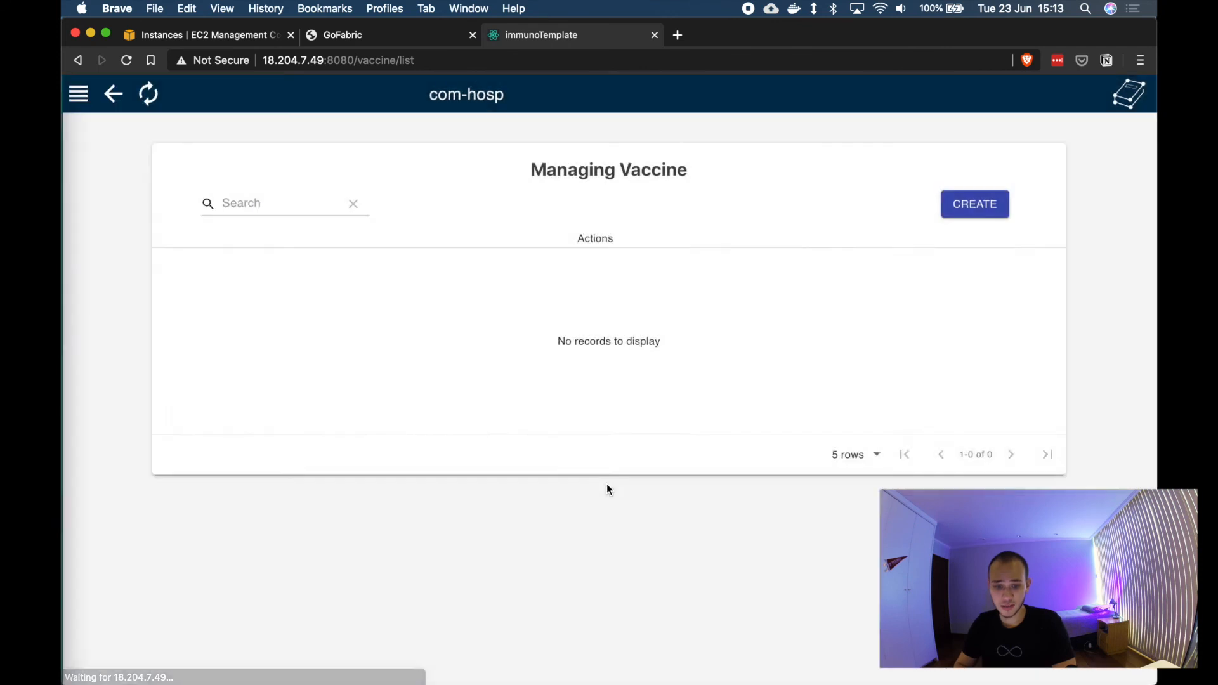
Step: Open the st-johns web client from the GoFabric dashboard and go to its Vaccine administration list
{"action": "left_click", "coordinate": [340, 36]}
{"action": "scroll", "coordinate": [456, 315], "scroll_direction": "up", "scroll_amount": 1}
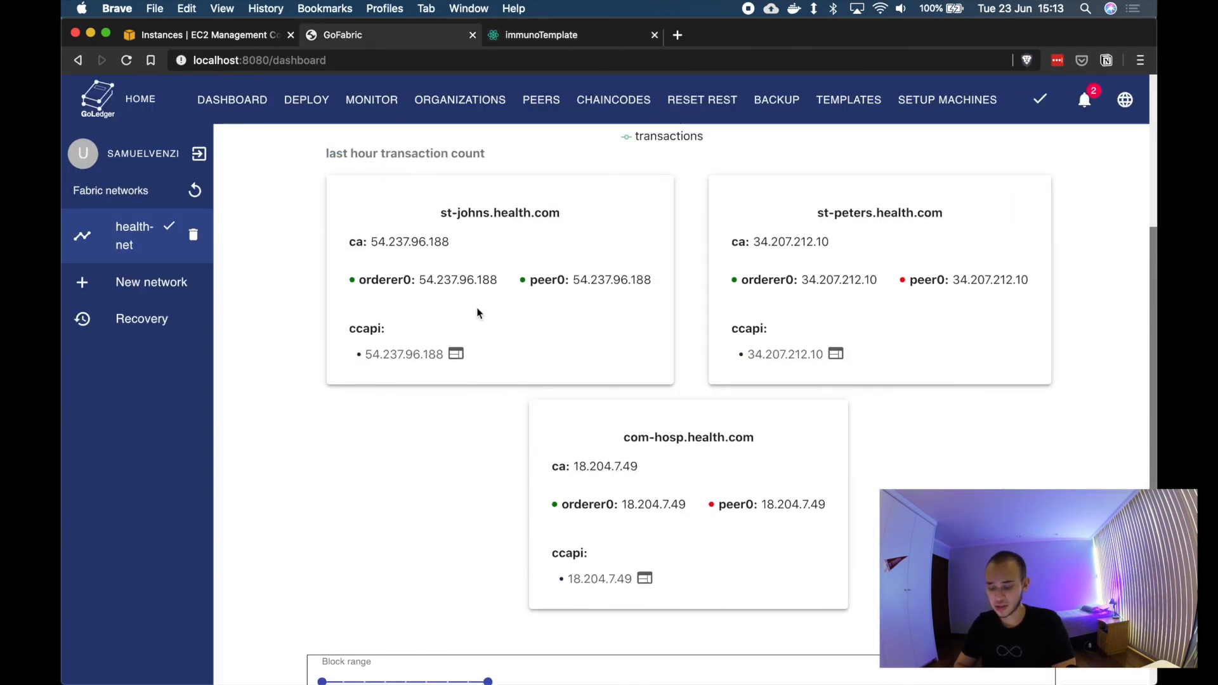
{"action": "left_click", "coordinate": [457, 354]}
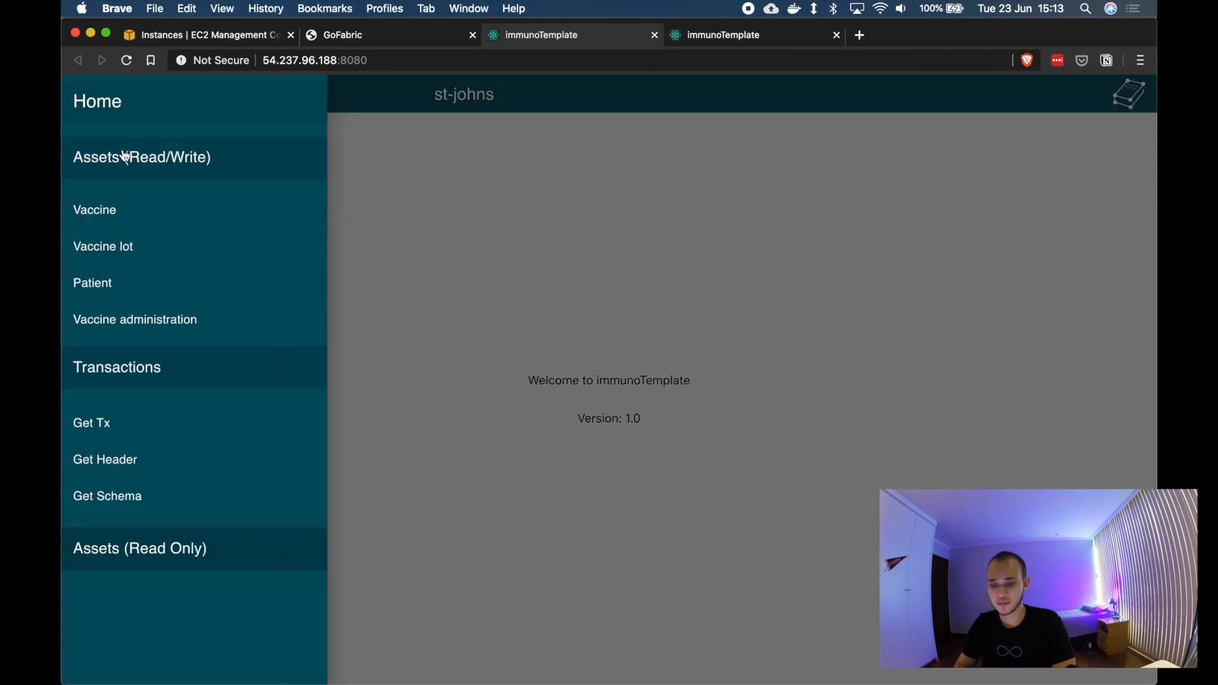
{"action": "left_click", "coordinate": [158, 246]}
{"action": "left_click", "coordinate": [78, 94]}
{"action": "left_click", "coordinate": [191, 320]}
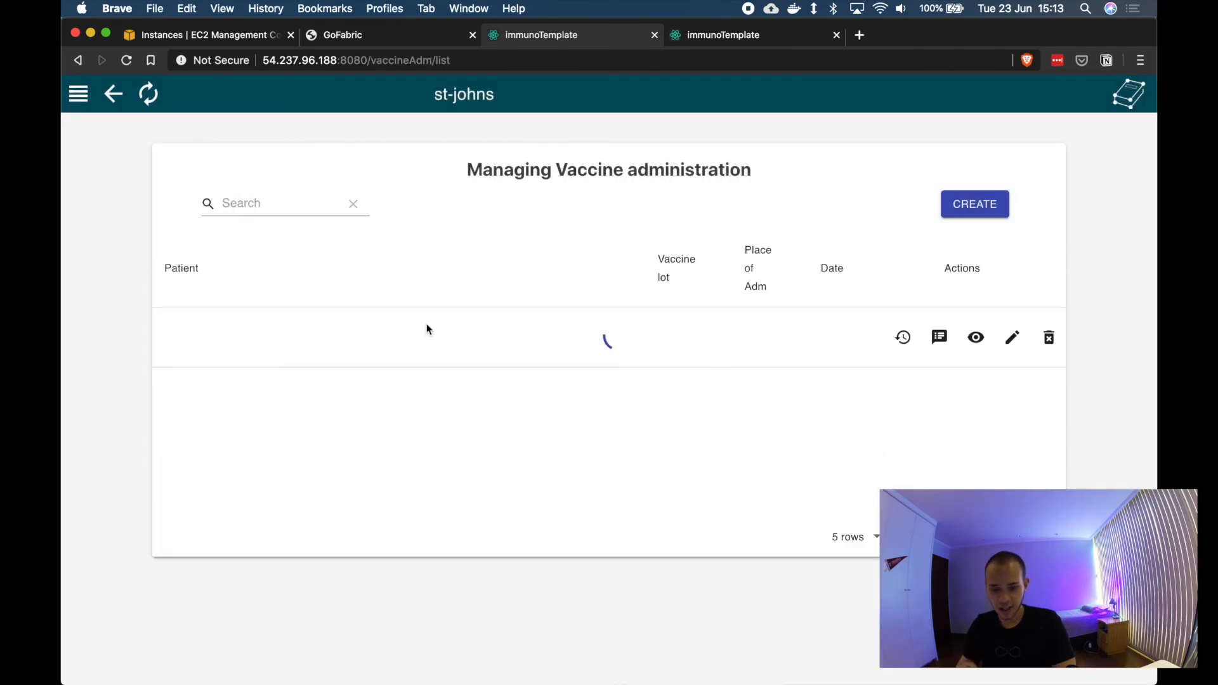
Step: View the details of the new vaccine administration record in the st-johns client
{"action": "left_click", "coordinate": [976, 337]}
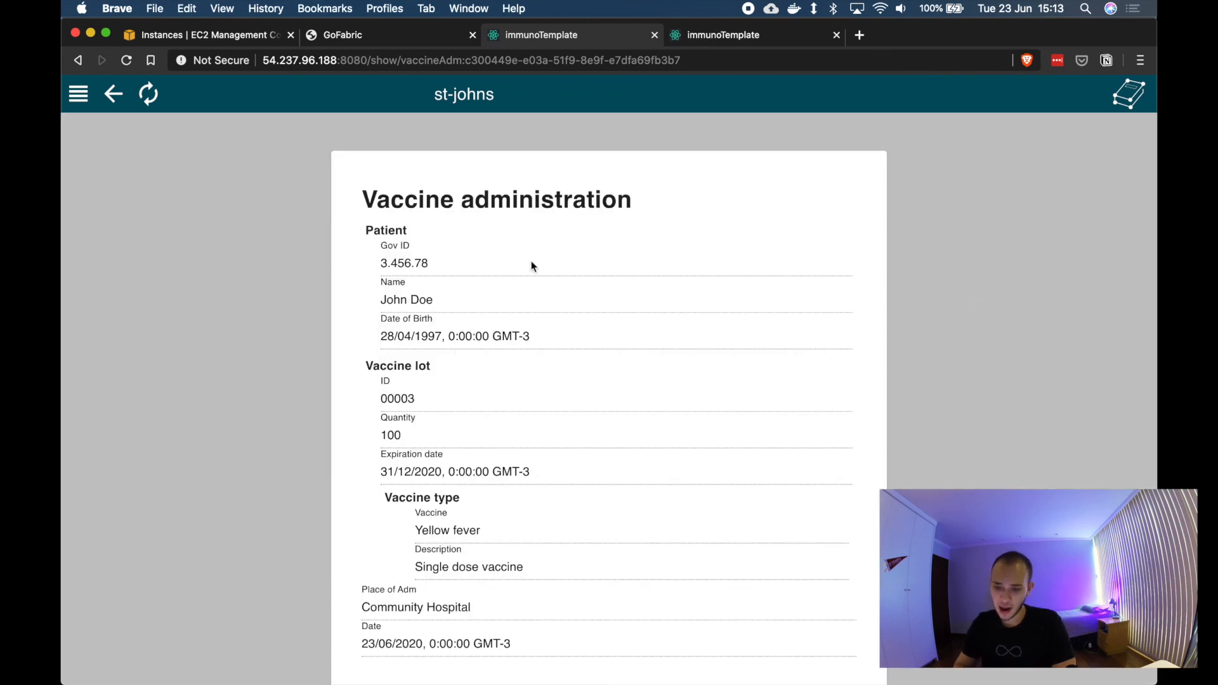
{"action": "scroll", "coordinate": [531, 265], "scroll_direction": "down", "scroll_amount": 2}
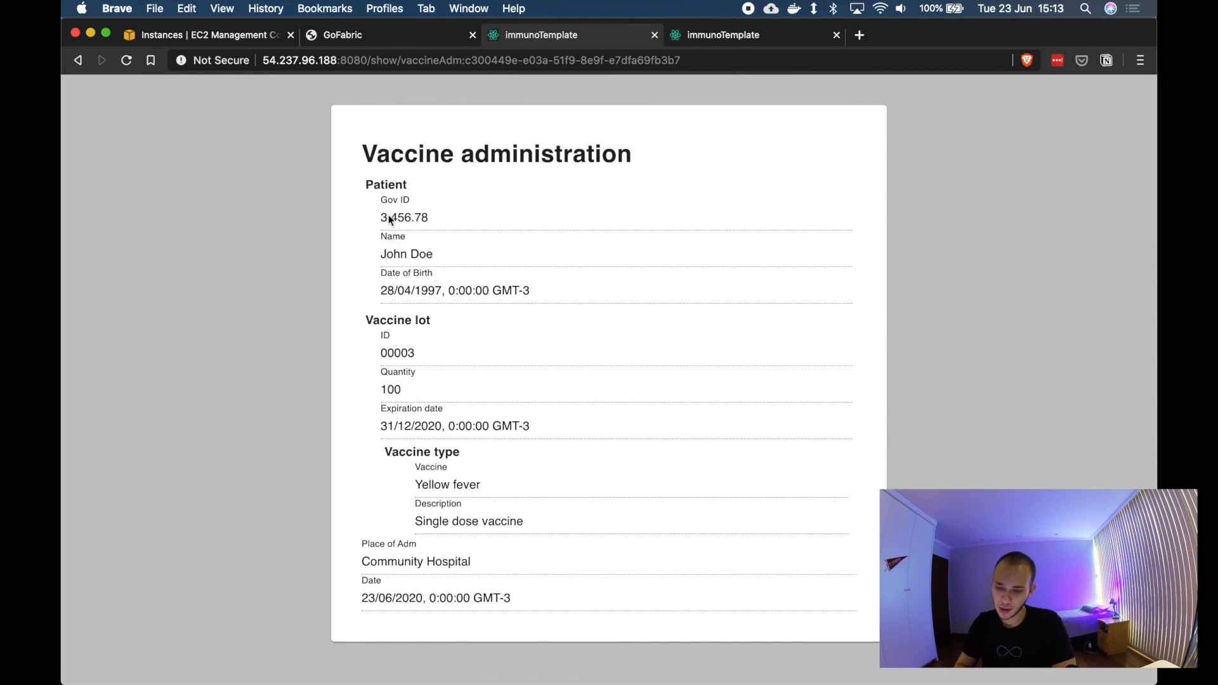
{"action": "triple_click", "coordinate": [544, 294]}
{"action": "left_click", "coordinate": [600, 319]}
{"action": "scroll", "coordinate": [596, 323], "scroll_direction": "down", "scroll_amount": 1}
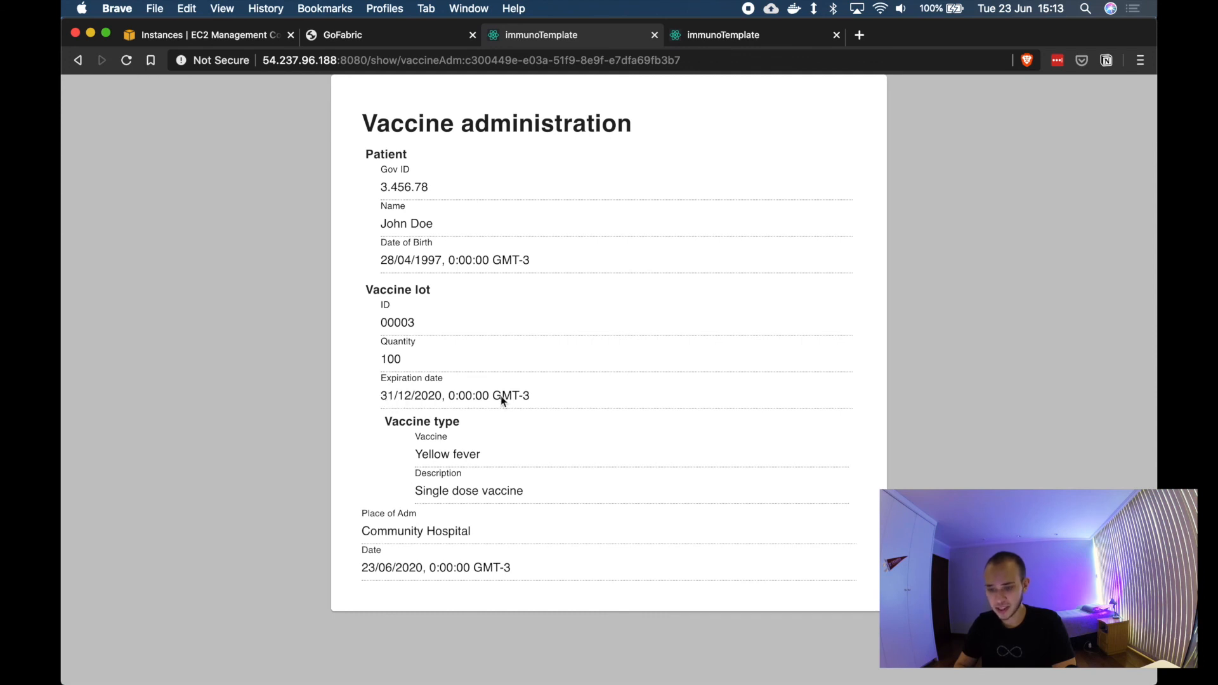
{"action": "scroll", "coordinate": [533, 394], "scroll_direction": "up", "scroll_amount": 2}
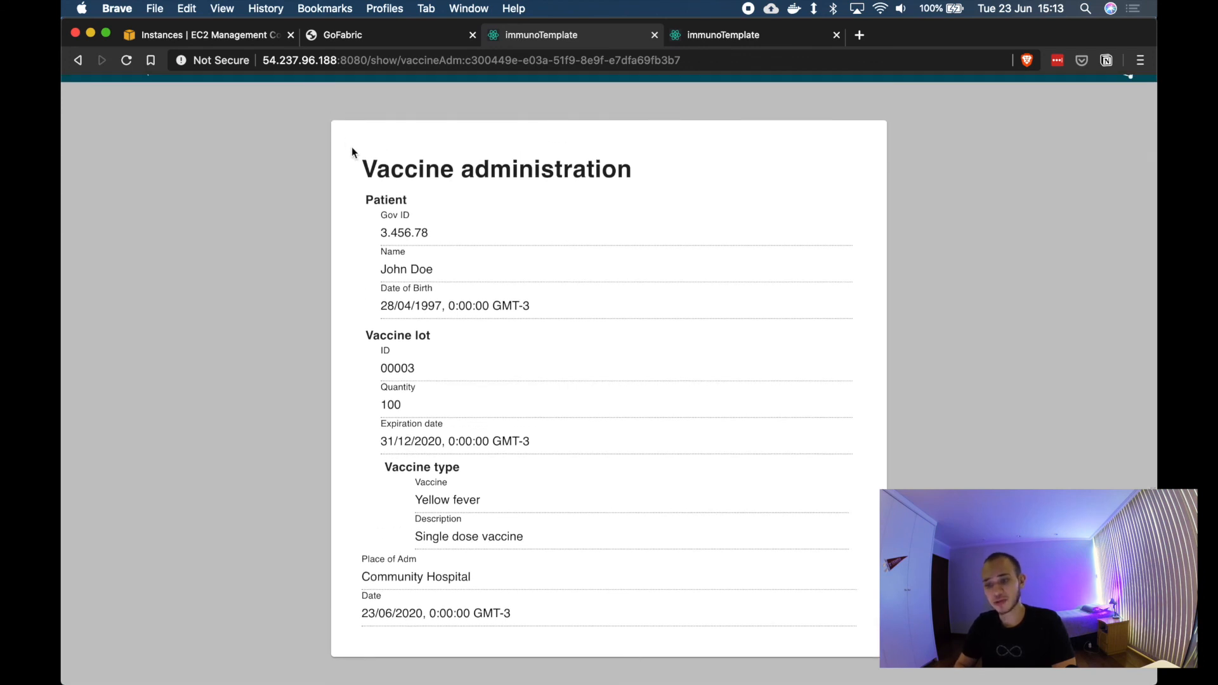
{"action": "left_click_drag", "start_coordinate": [356, 156], "coordinate": [615, 628]}
{"action": "left_click", "coordinate": [615, 631]}
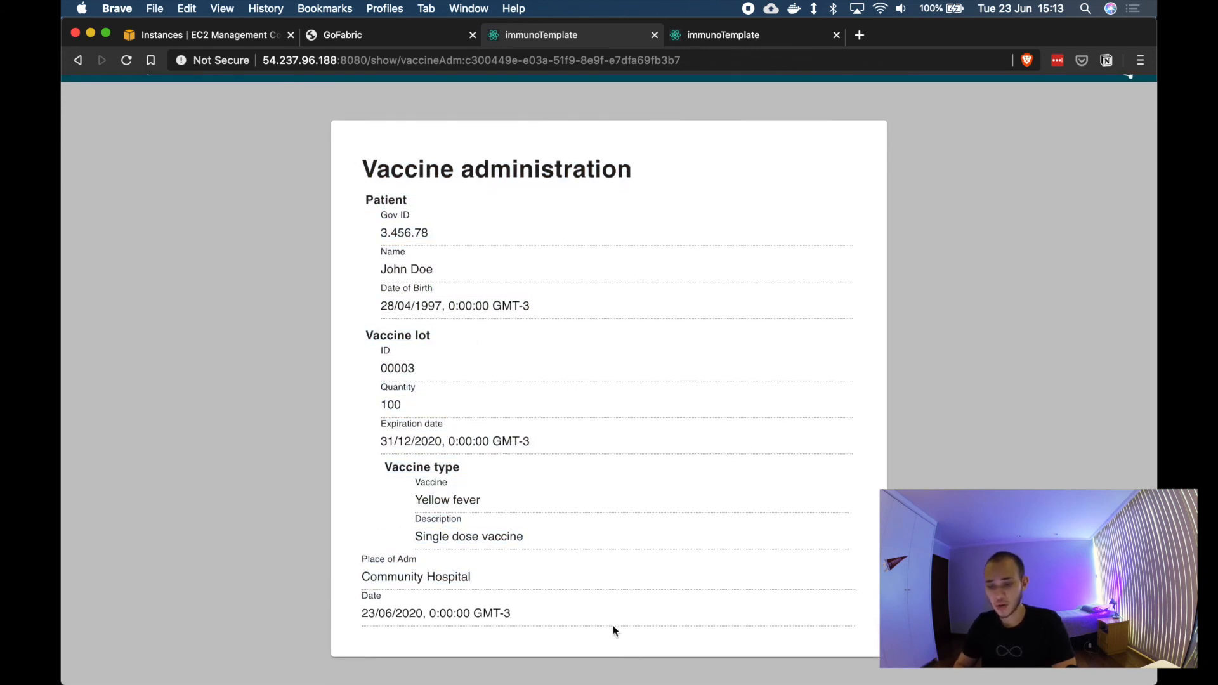